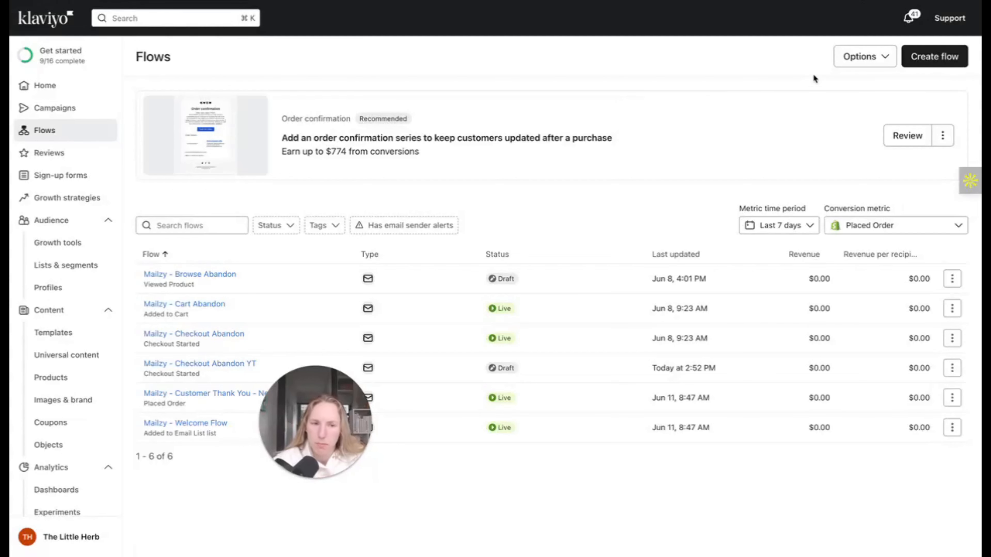
Step: Create a new flow named "checkout" to be built manually and choose Checkout started as its trigger
{"action": "left_click", "coordinate": [932, 58]}
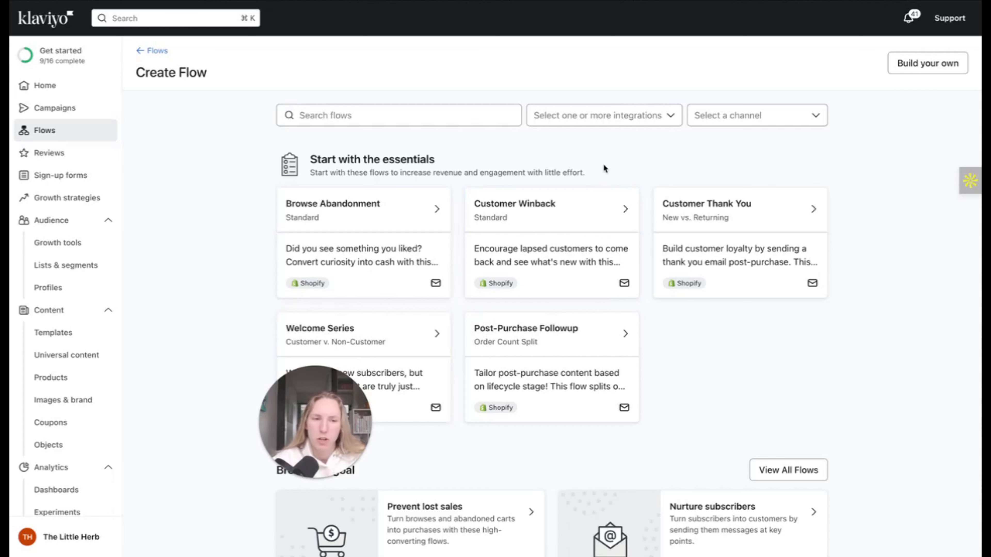
{"action": "left_click", "coordinate": [921, 65]}
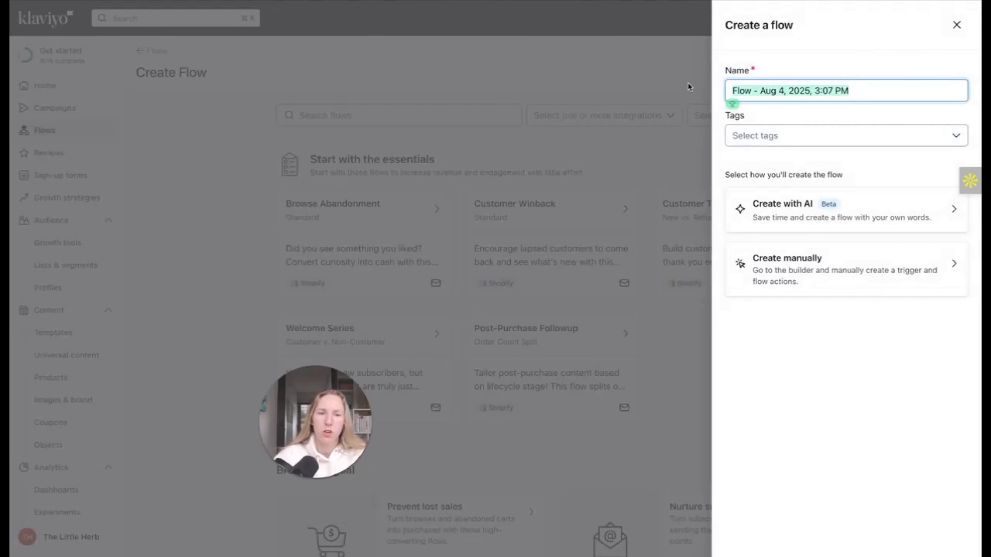
{"action": "type", "text": "checkout"}
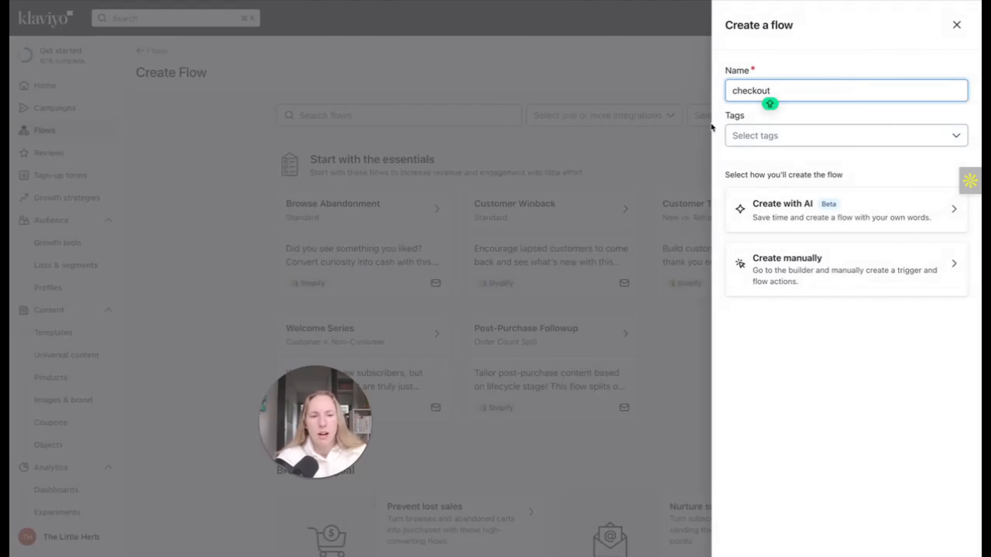
{"action": "left_click", "coordinate": [804, 273]}
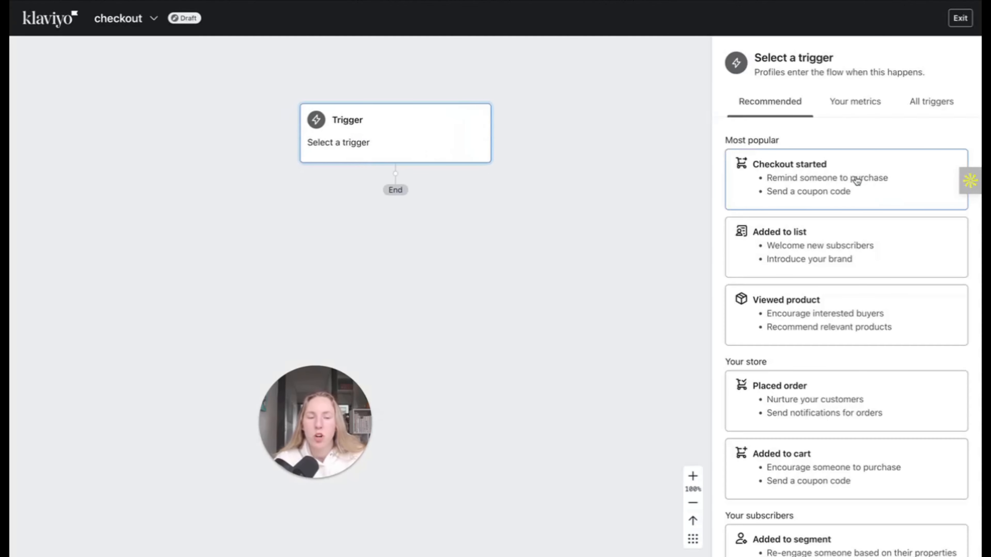
{"action": "left_click", "coordinate": [809, 178]}
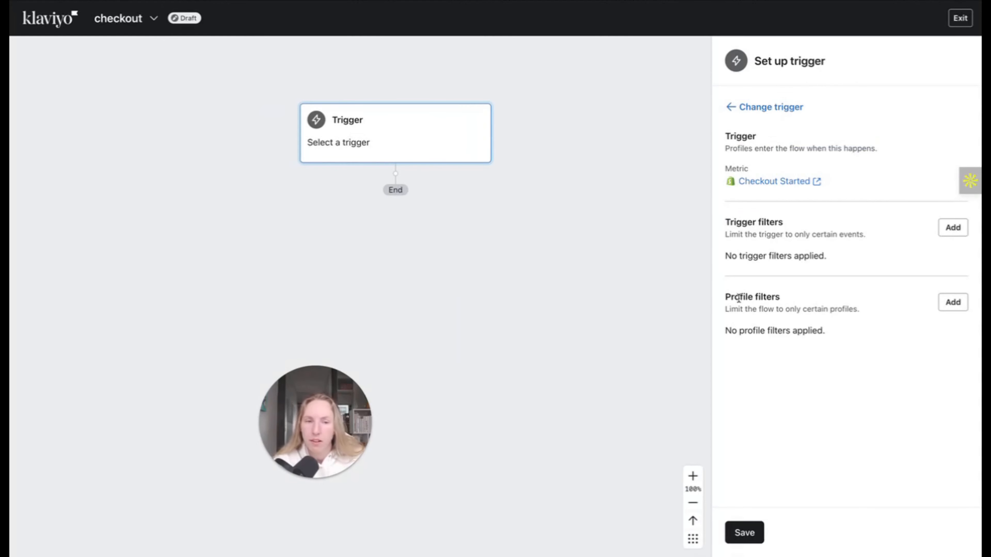
Step: Add a profile filter requiring that the person has Placed Order zero times since starting this flow
{"action": "left_click", "coordinate": [958, 308]}
{"action": "left_click", "coordinate": [799, 145]}
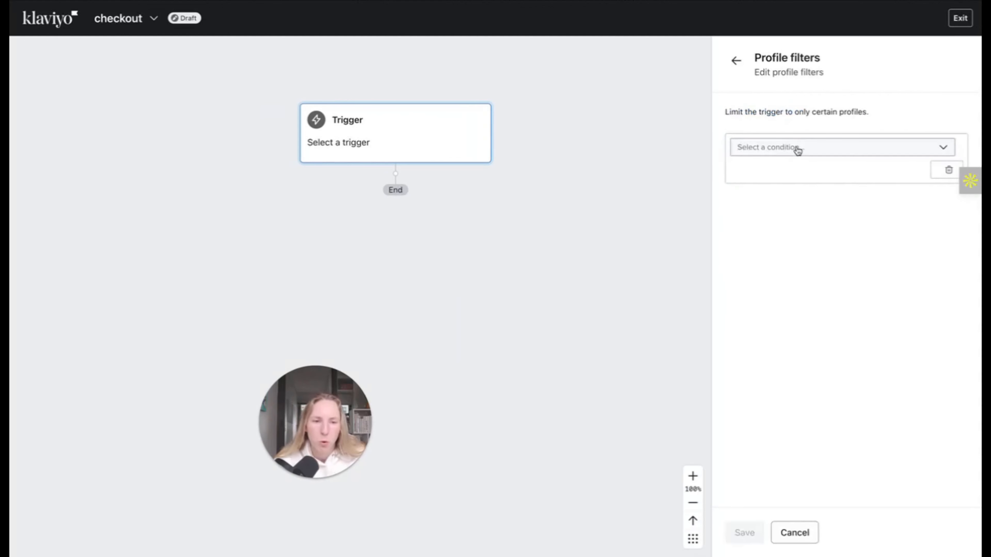
{"action": "left_click", "coordinate": [797, 150]}
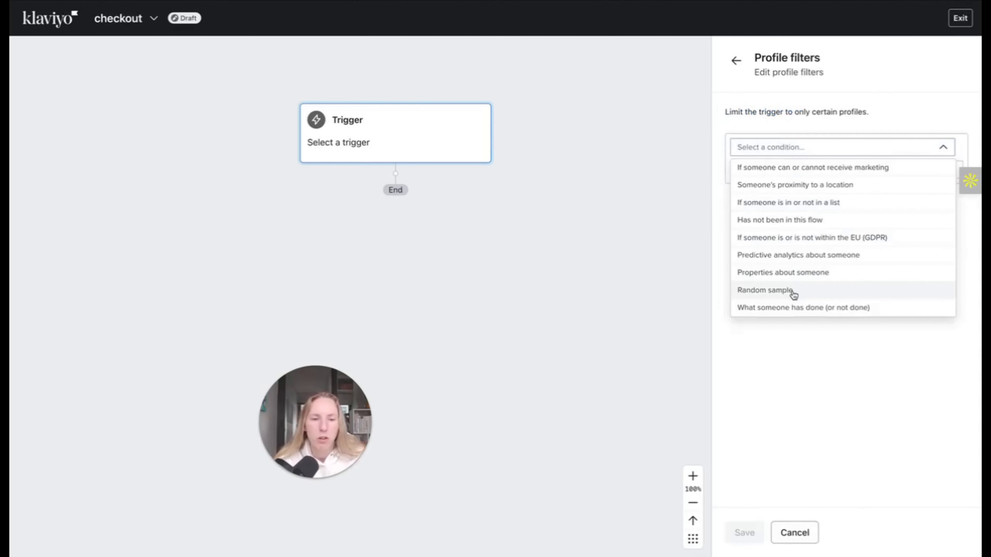
{"action": "left_click", "coordinate": [777, 307]}
{"action": "left_click", "coordinate": [831, 171]}
{"action": "type", "text": "pla"}
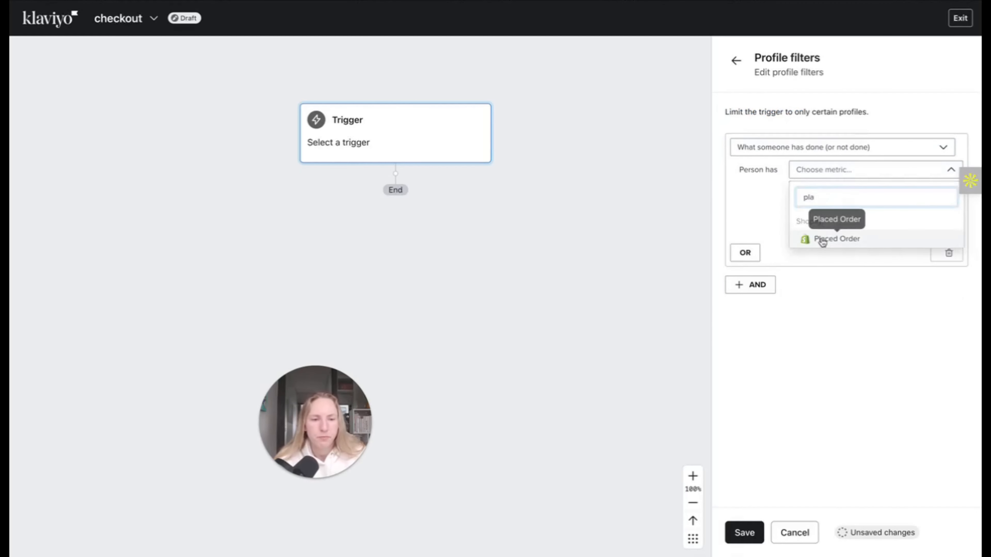
{"action": "left_click", "coordinate": [822, 241]}
{"action": "left_click", "coordinate": [847, 194]}
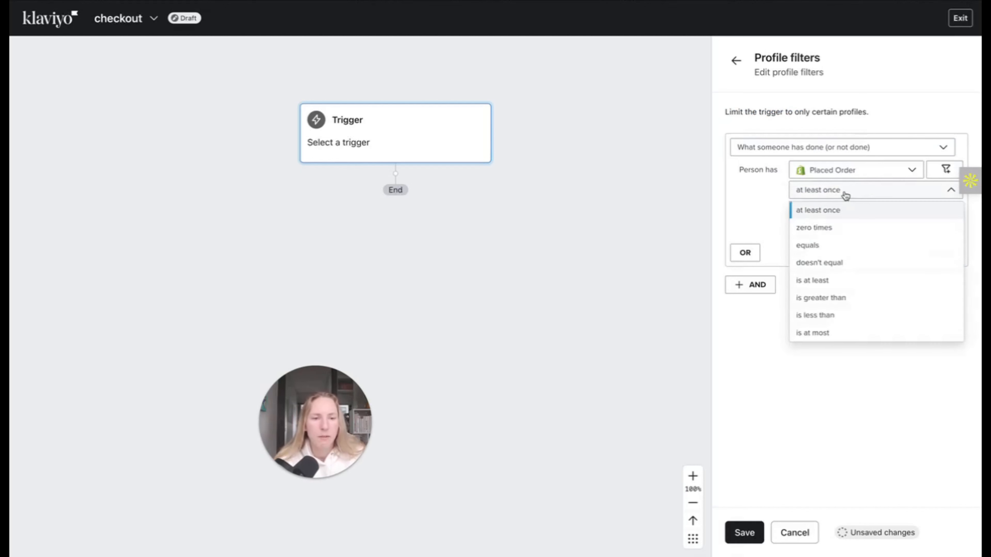
{"action": "left_click", "coordinate": [833, 229]}
{"action": "left_click", "coordinate": [838, 213]}
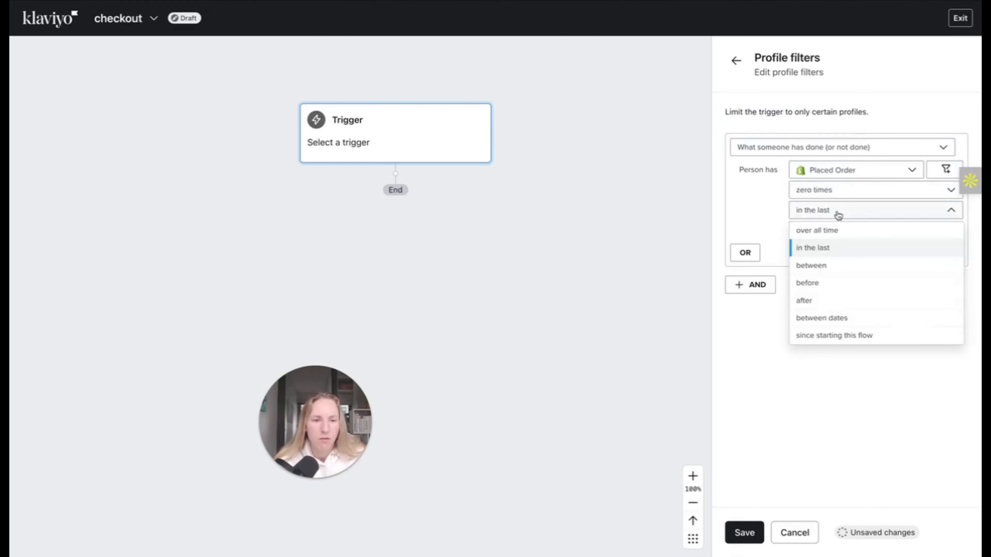
{"action": "left_click", "coordinate": [840, 337]}
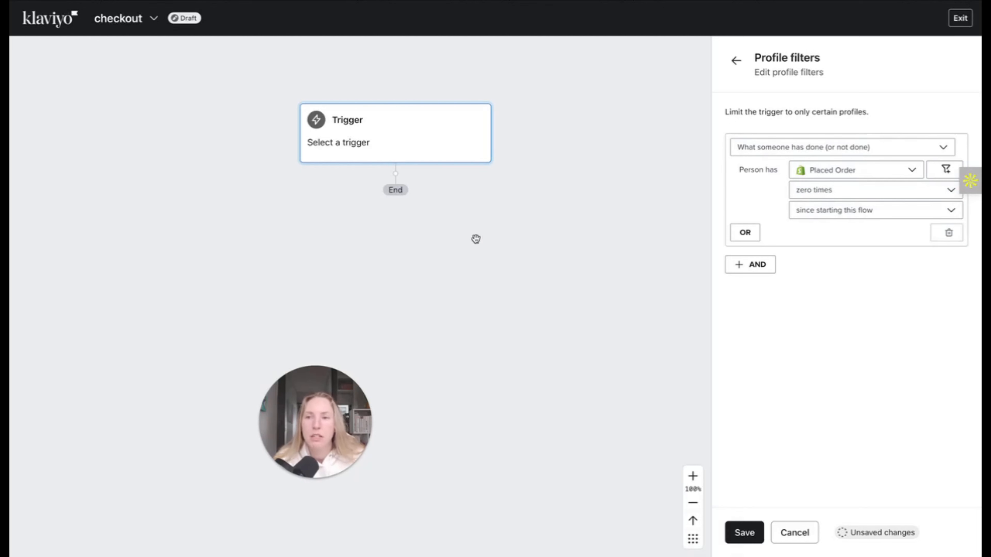
Step: Add an AND profile filter that skips anyone who has been in this flow in the last 15 days
{"action": "left_click", "coordinate": [744, 263]}
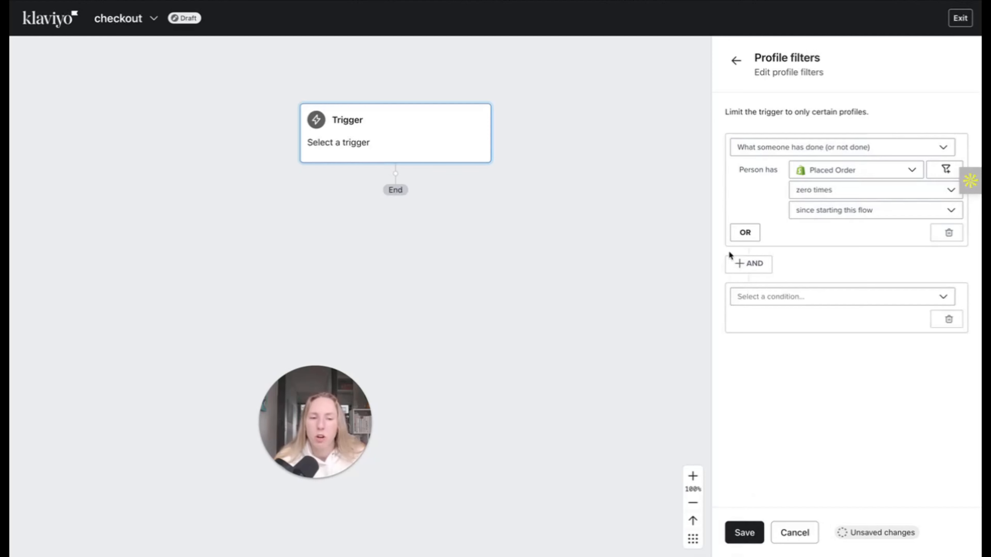
{"action": "left_click", "coordinate": [791, 304]}
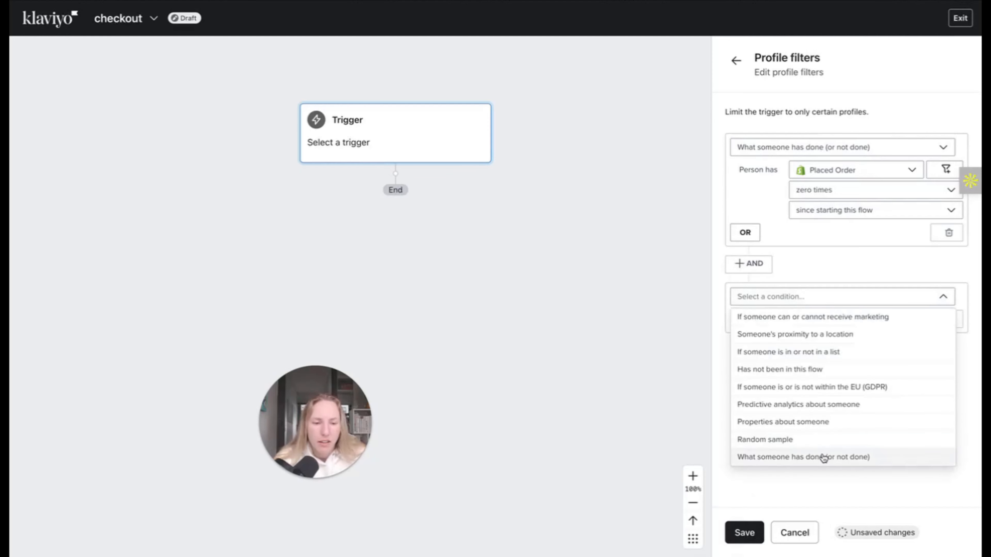
{"action": "left_click", "coordinate": [797, 372]}
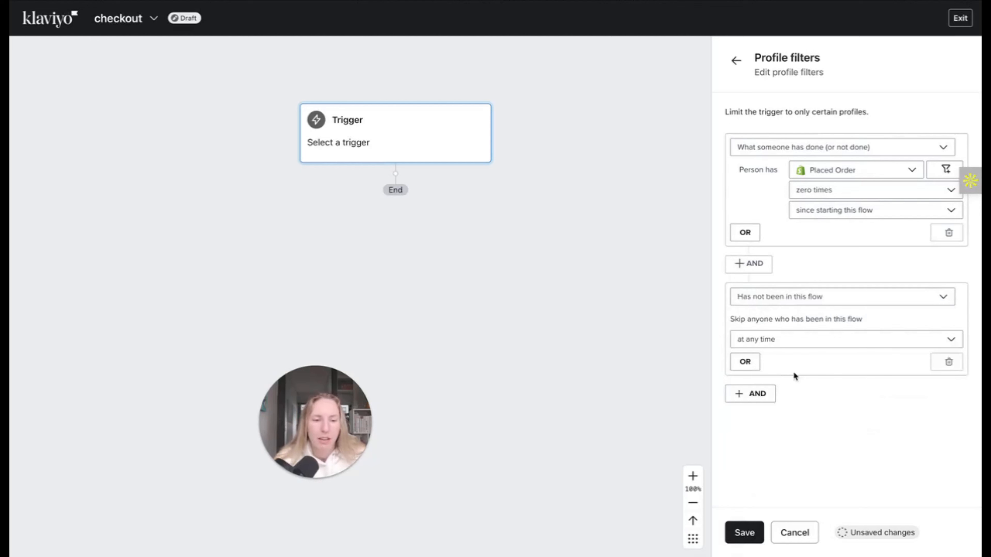
{"action": "left_click", "coordinate": [794, 347]}
{"action": "left_click", "coordinate": [766, 376]}
{"action": "left_click", "coordinate": [747, 359]}
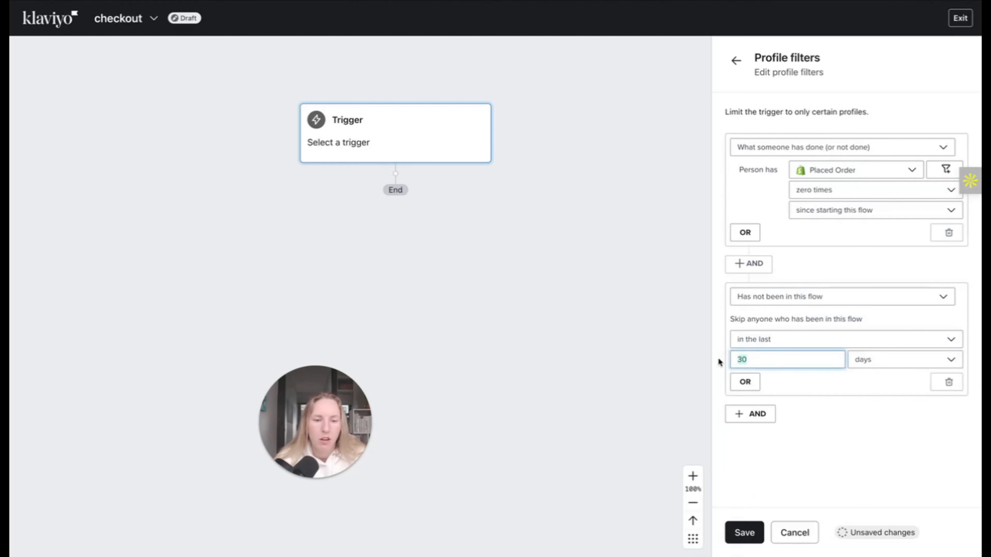
{"action": "left_click_drag", "start_coordinate": [748, 359], "coordinate": [717, 362]}
Step: Save the profile filters and confirm the Checkout Started trigger selection
{"action": "left_click", "coordinate": [743, 532]}
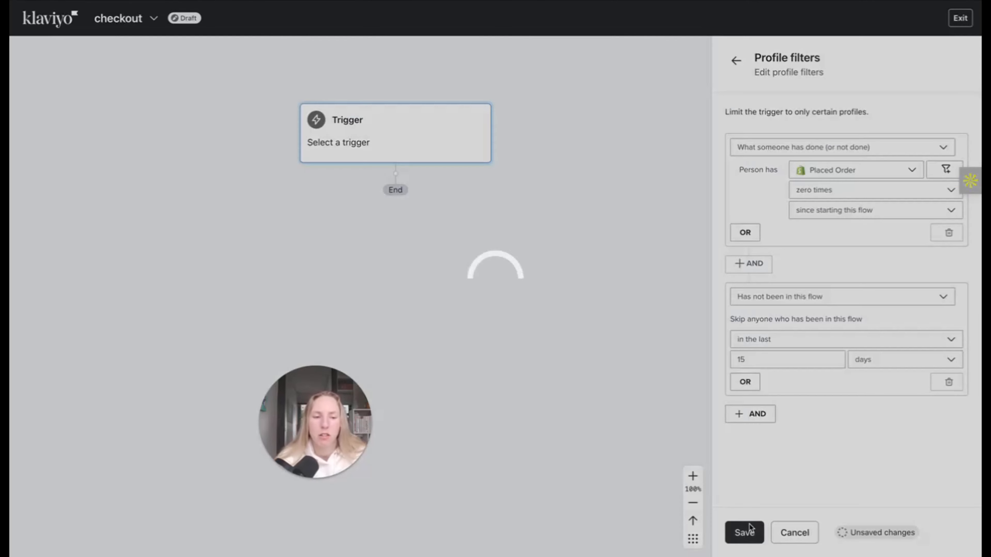
{"action": "left_click", "coordinate": [751, 533]}
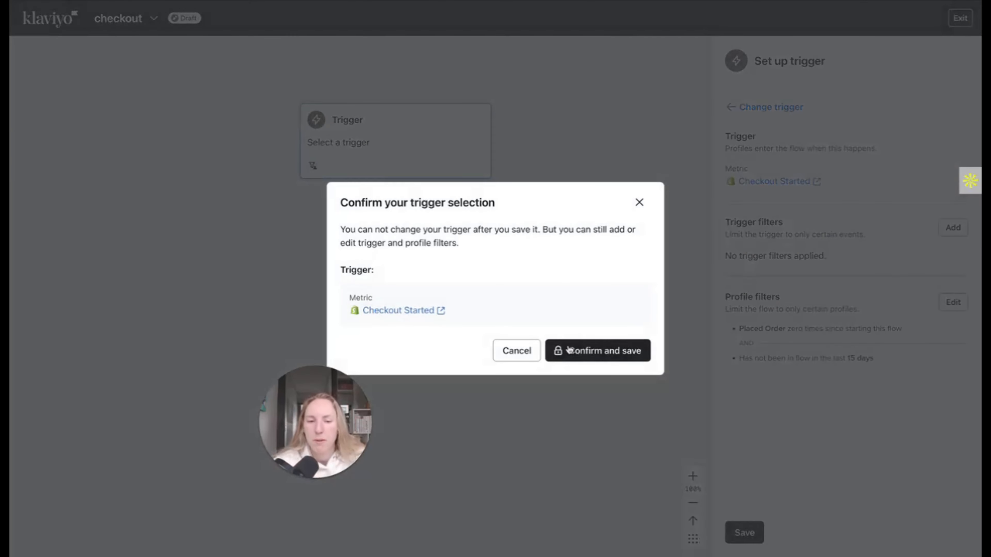
{"action": "left_click", "coordinate": [601, 355]}
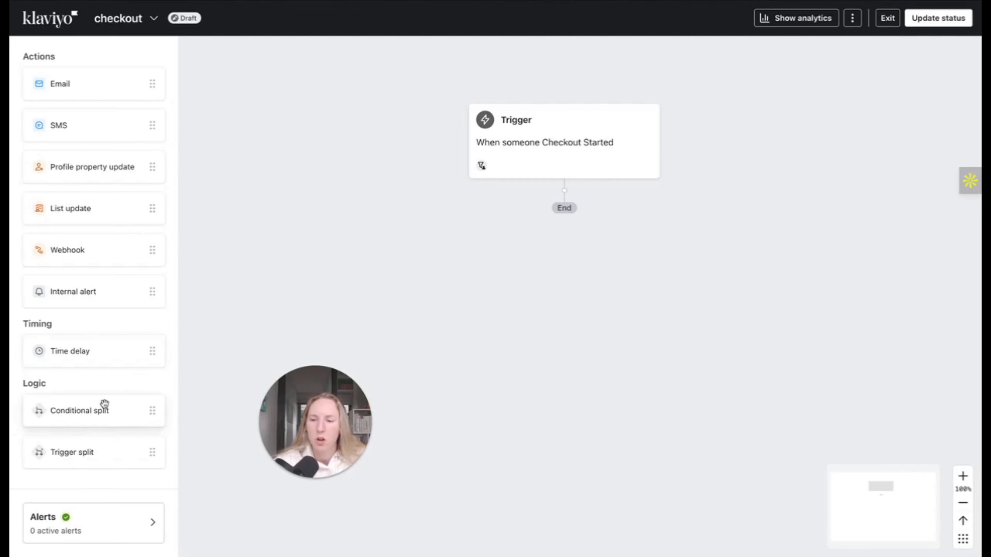
Step: Add a time delay directly below the trigger, set it to 15 minutes and save it
{"action": "left_click_drag", "start_coordinate": [82, 351], "coordinate": [612, 224]}
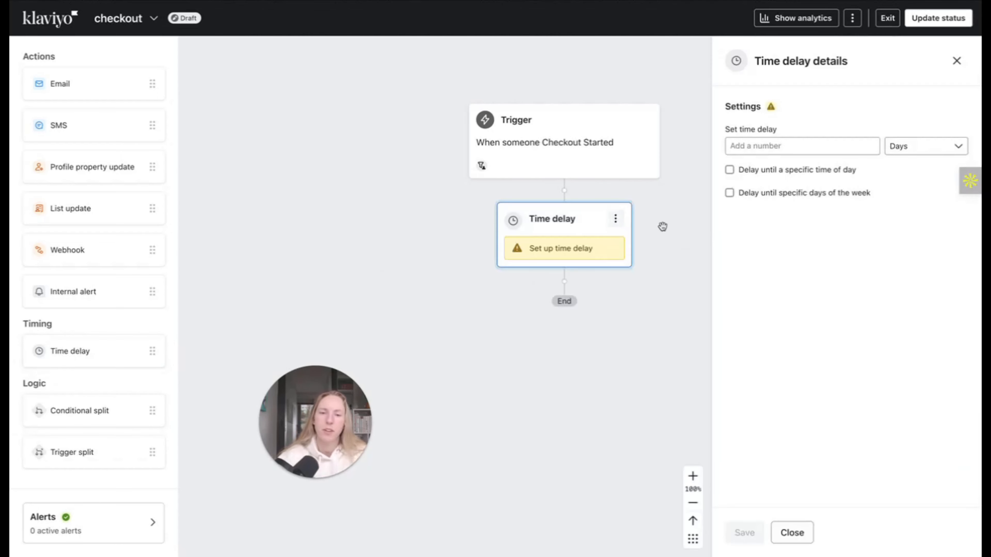
{"action": "left_click", "coordinate": [954, 145]}
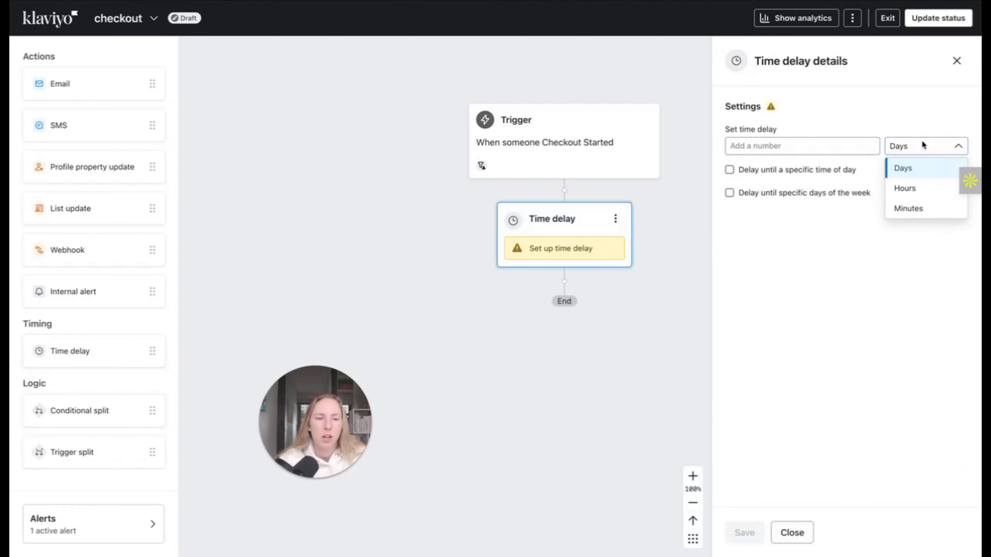
{"action": "left_click", "coordinate": [925, 219]}
{"action": "left_click", "coordinate": [768, 138]}
{"action": "type", "text": "15"}
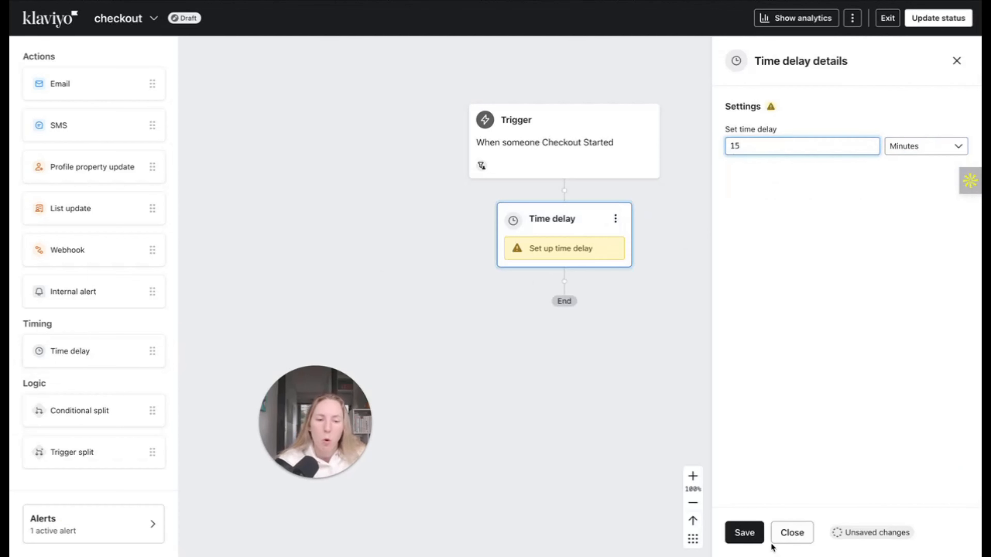
{"action": "left_click", "coordinate": [744, 533]}
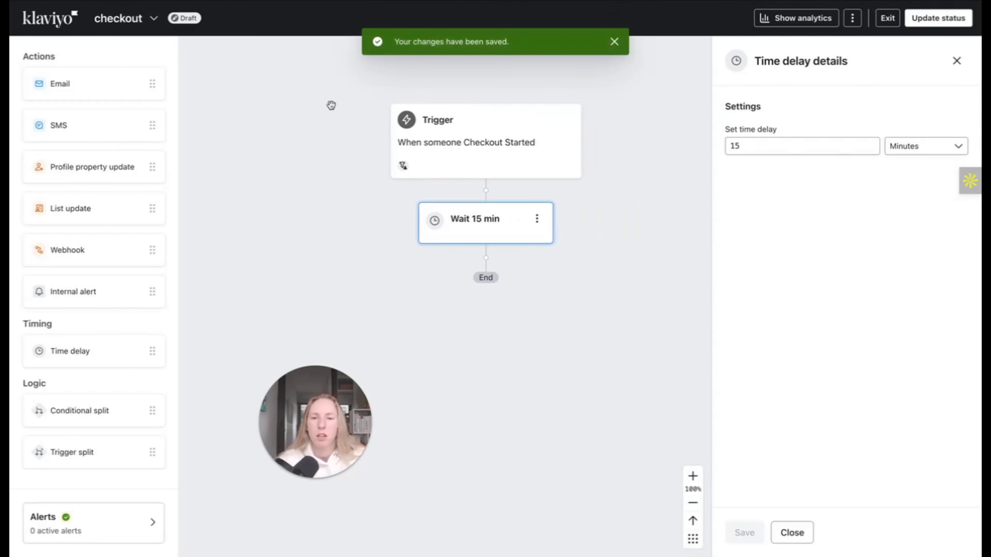
Step: Add an email after the 15-minute delay and open its details
{"action": "left_click_drag", "start_coordinate": [80, 82], "coordinate": [480, 259]}
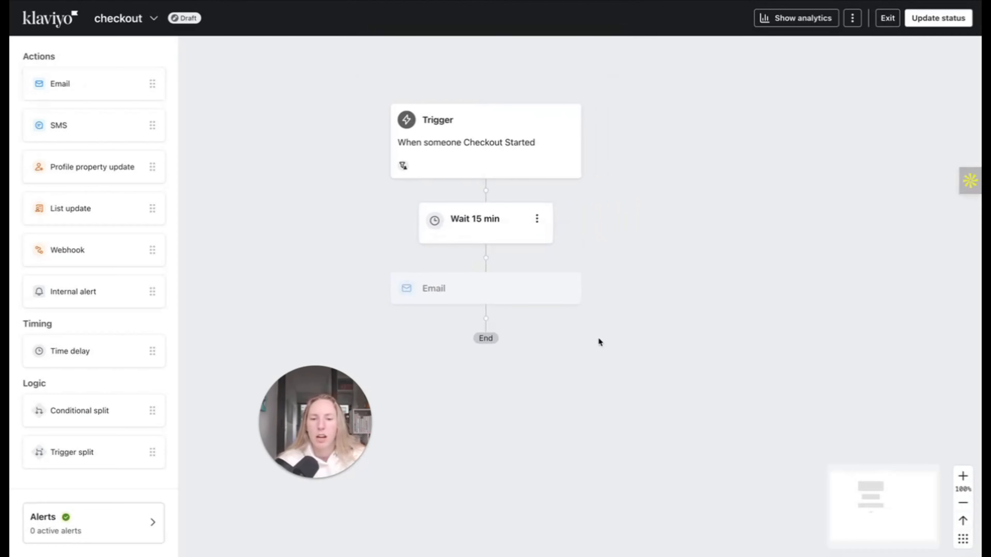
{"action": "scroll", "coordinate": [515, 297], "scroll_direction": "down", "scroll_amount": 3}
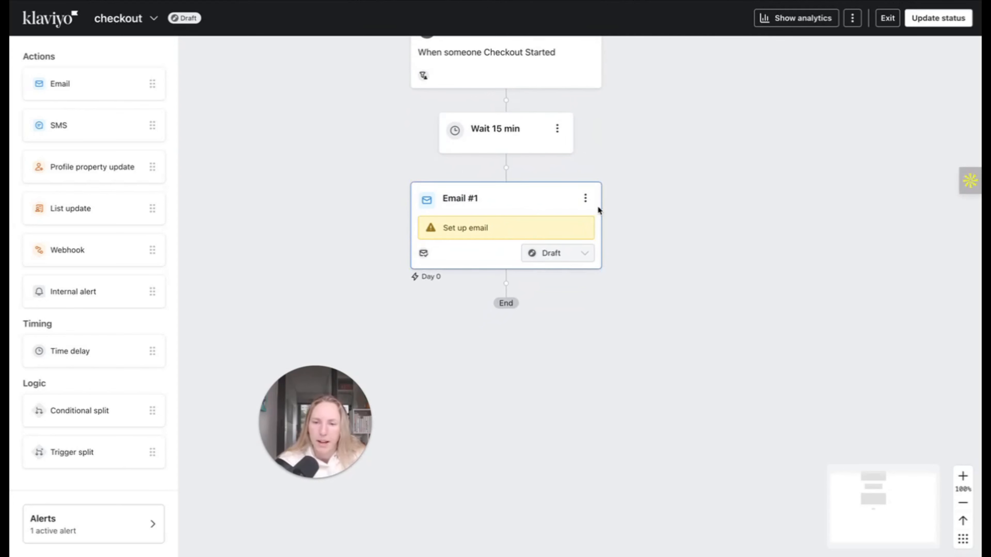
{"action": "scroll", "coordinate": [542, 226], "scroll_direction": "down", "scroll_amount": 1}
{"action": "left_click", "coordinate": [522, 230]}
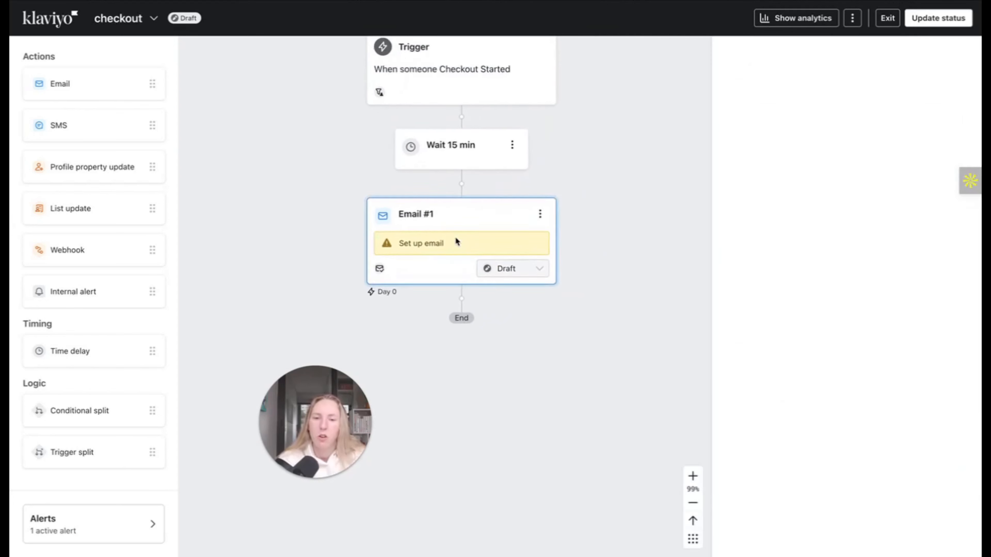
Step: Turn off Skip recently emailed profiles and enable UTM tracking for the first email, then save the changes
{"action": "scroll", "coordinate": [807, 440], "scroll_direction": "down", "scroll_amount": 5}
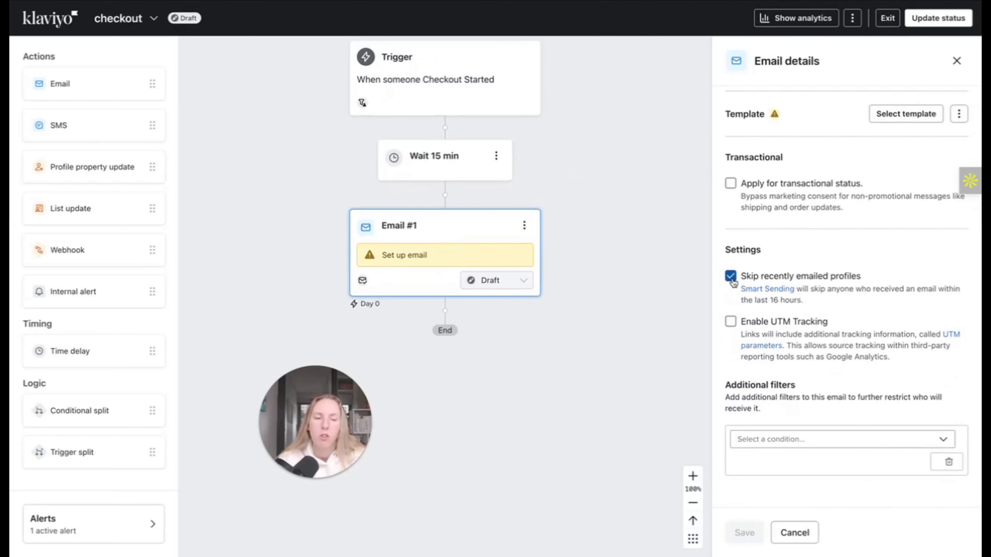
{"action": "left_click", "coordinate": [731, 277]}
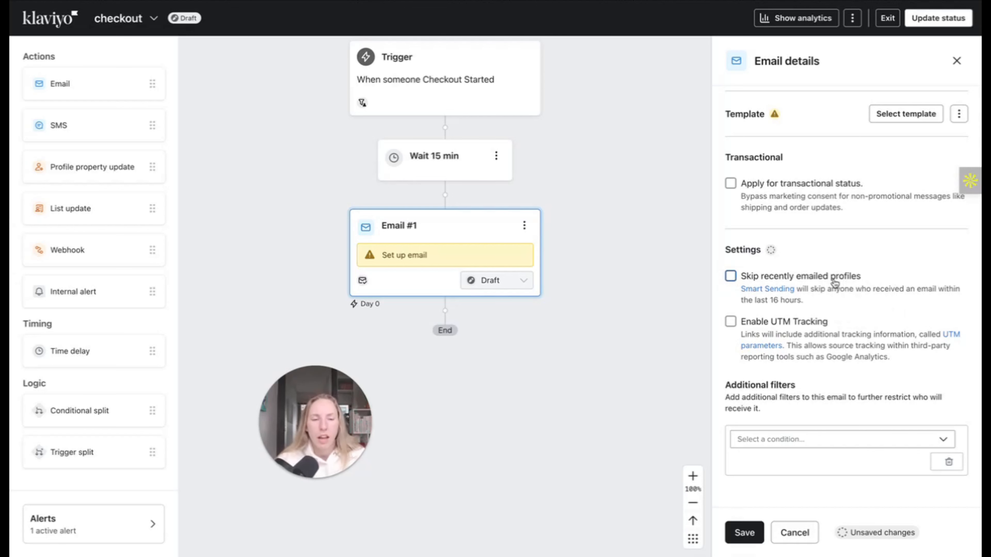
{"action": "left_click", "coordinate": [730, 322]}
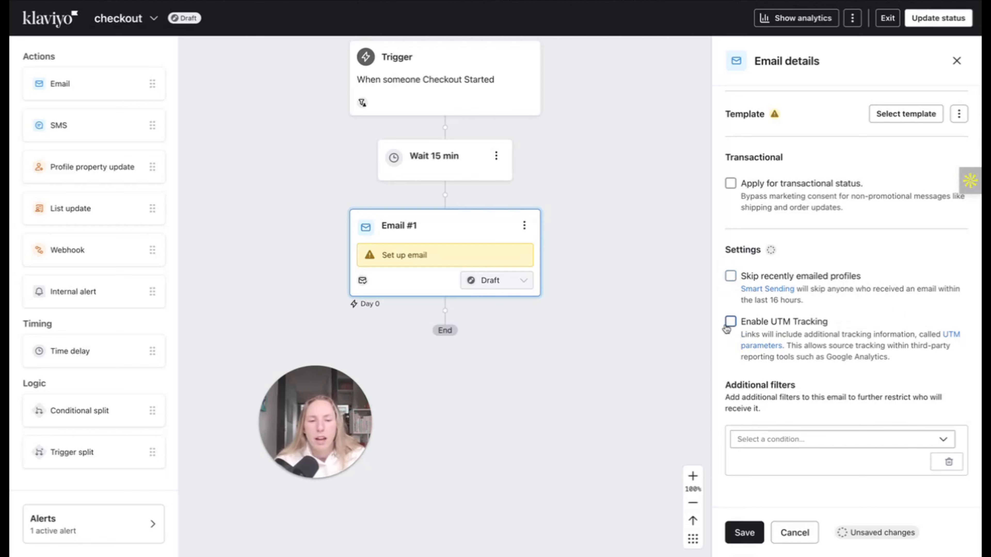
{"action": "scroll", "coordinate": [804, 343], "scroll_direction": "down", "scroll_amount": 2}
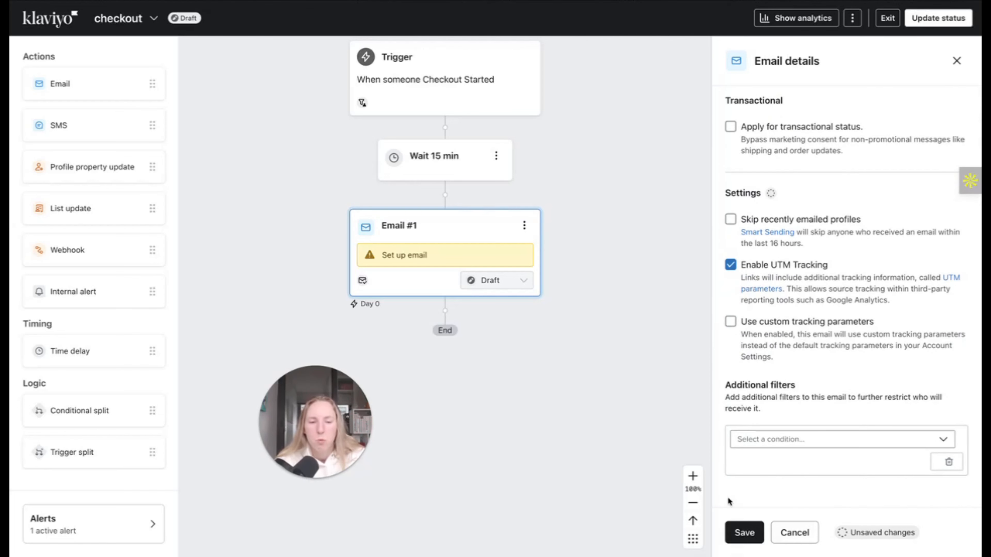
{"action": "left_click", "coordinate": [745, 533]}
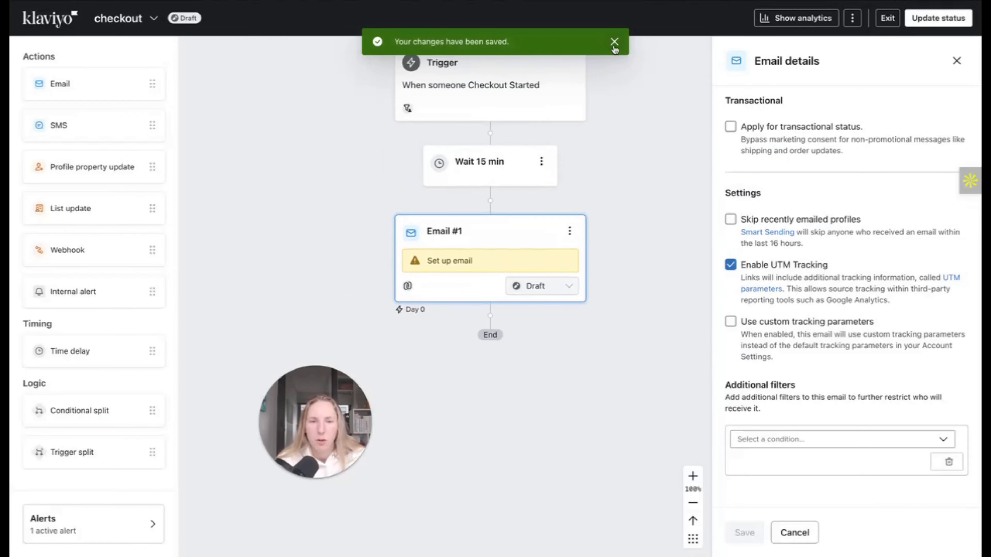
{"action": "left_click", "coordinate": [615, 43]}
Step: Add a time delay after the first email, set it to 2 hours and save it
{"action": "left_click_drag", "start_coordinate": [95, 351], "coordinate": [488, 341]}
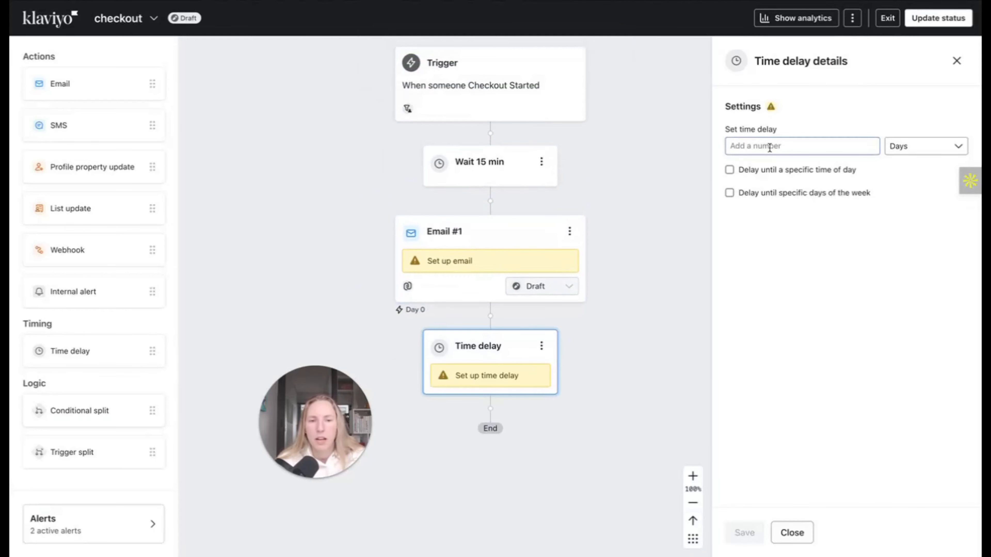
{"action": "left_click", "coordinate": [955, 147]}
{"action": "left_click", "coordinate": [904, 189]}
{"action": "left_click", "coordinate": [776, 145]}
{"action": "type", "text": "2"}
{"action": "left_click", "coordinate": [744, 532]}
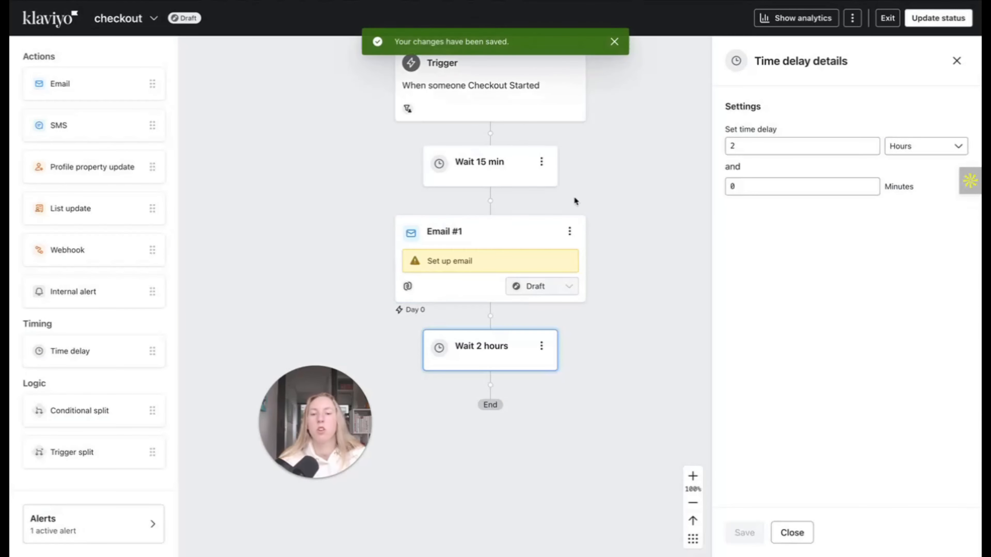
Step: Add a second email after the 2-hour delay and open its details
{"action": "scroll", "coordinate": [592, 296], "scroll_direction": "down", "scroll_amount": 3}
{"action": "left_click_drag", "start_coordinate": [43, 75], "coordinate": [442, 324]}
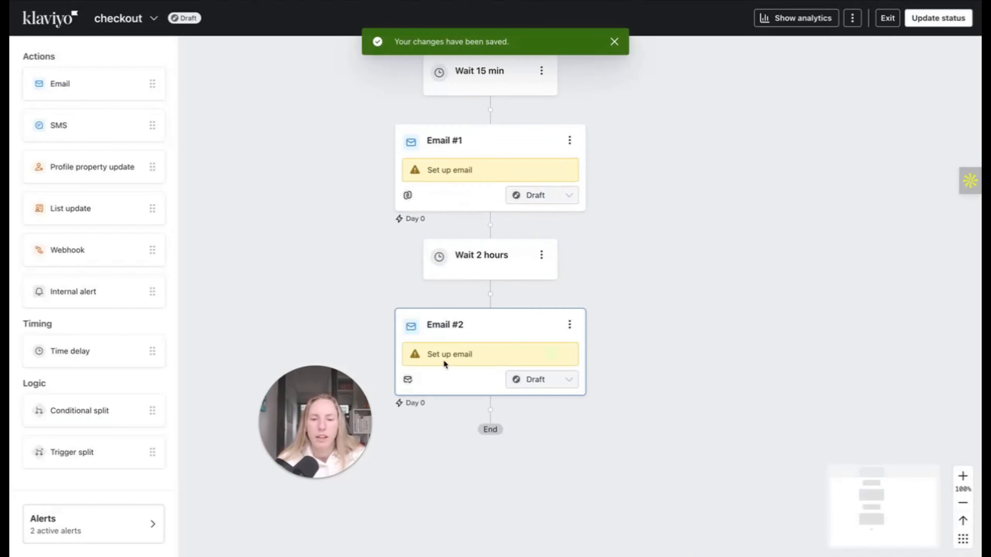
{"action": "left_click", "coordinate": [407, 380]}
Step: Turn off Skip recently emailed profiles and enable UTM tracking for the second email, then save the changes
{"action": "scroll", "coordinate": [955, 407], "scroll_direction": "down", "scroll_amount": 5}
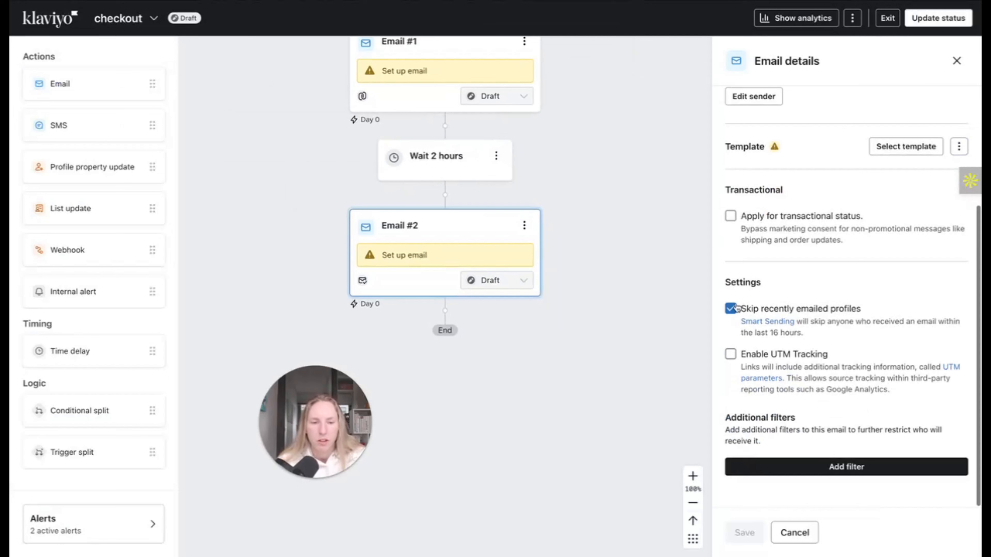
{"action": "left_click", "coordinate": [731, 308]}
{"action": "left_click", "coordinate": [730, 354]}
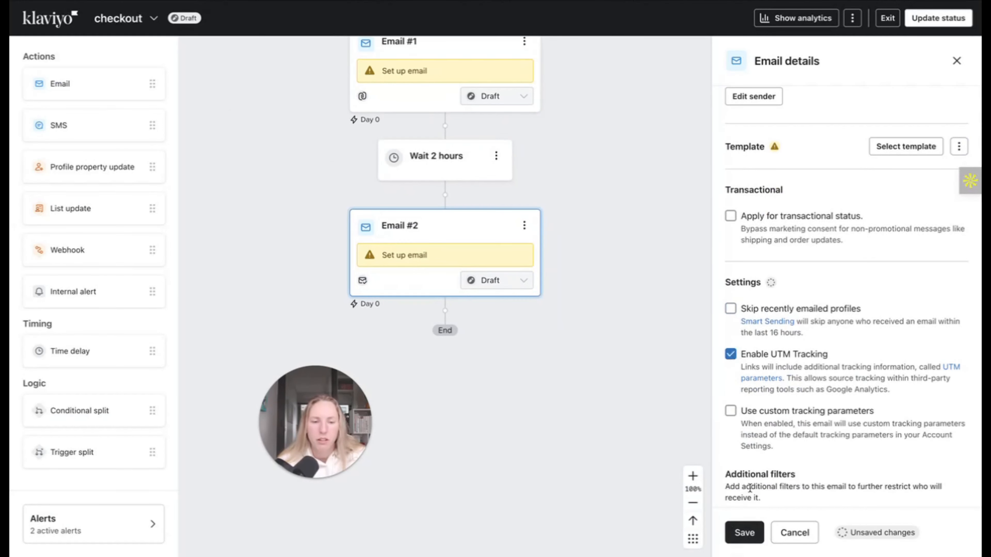
{"action": "scroll", "coordinate": [750, 489], "scroll_direction": "down", "scroll_amount": 2}
{"action": "left_click", "coordinate": [744, 532]}
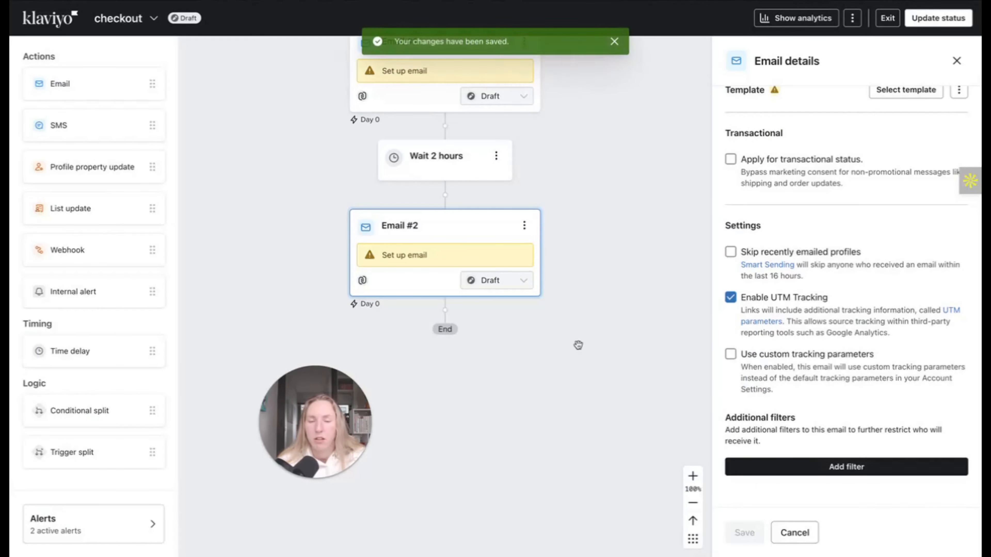
Step: Review the sequence of delays and emails in the flow and open the trigger's details to check its profile filters
{"action": "scroll", "coordinate": [545, 356], "scroll_direction": "up", "scroll_amount": 2}
{"action": "scroll", "coordinate": [545, 356], "scroll_direction": "left", "scroll_amount": 2}
{"action": "scroll", "coordinate": [544, 357], "scroll_direction": "right", "scroll_amount": 2}
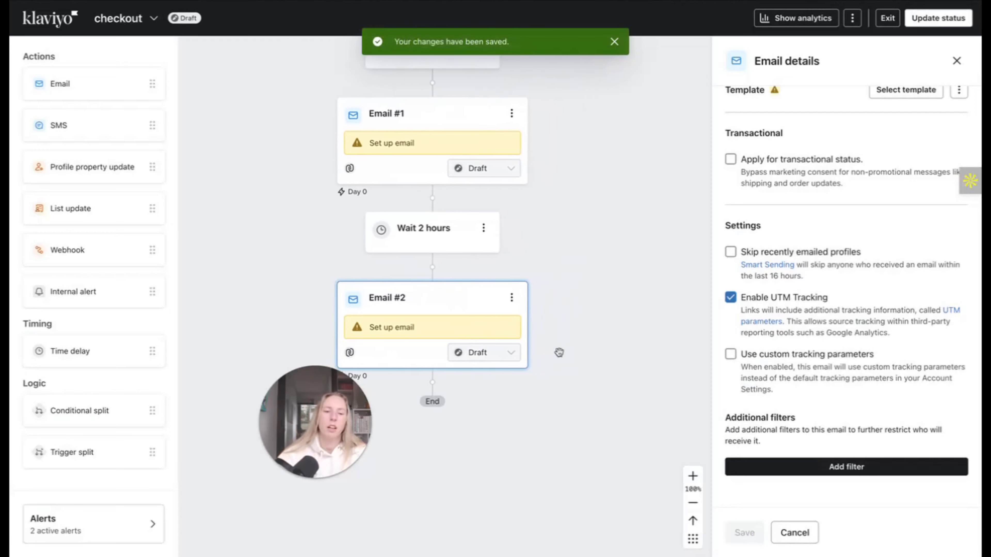
{"action": "scroll", "coordinate": [548, 312], "scroll_direction": "down", "scroll_amount": 3}
{"action": "scroll", "coordinate": [549, 312], "scroll_direction": "left", "scroll_amount": 3}
{"action": "scroll", "coordinate": [549, 312], "scroll_direction": "up", "scroll_amount": 1}
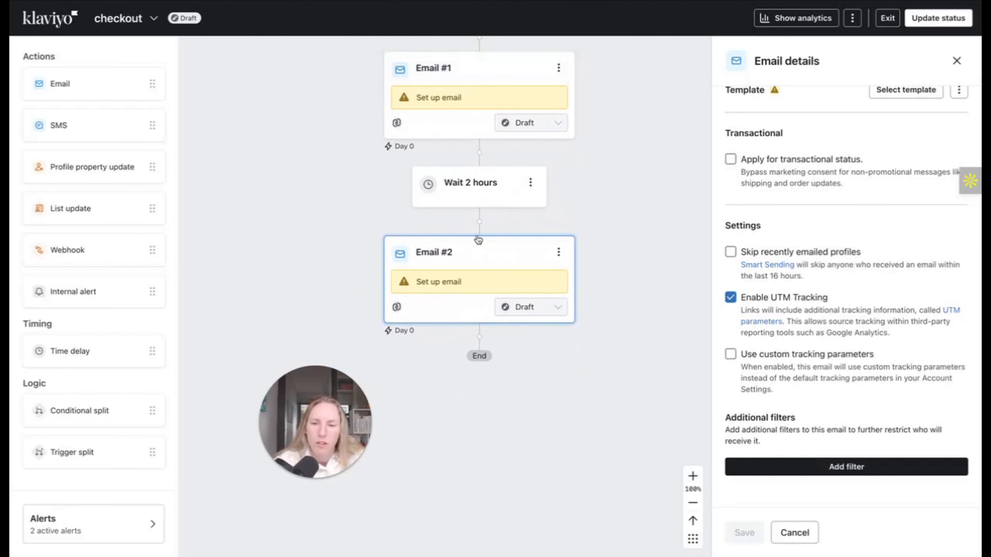
{"action": "scroll", "coordinate": [494, 289], "scroll_direction": "up", "scroll_amount": 5}
{"action": "scroll", "coordinate": [493, 285], "scroll_direction": "up", "scroll_amount": 2}
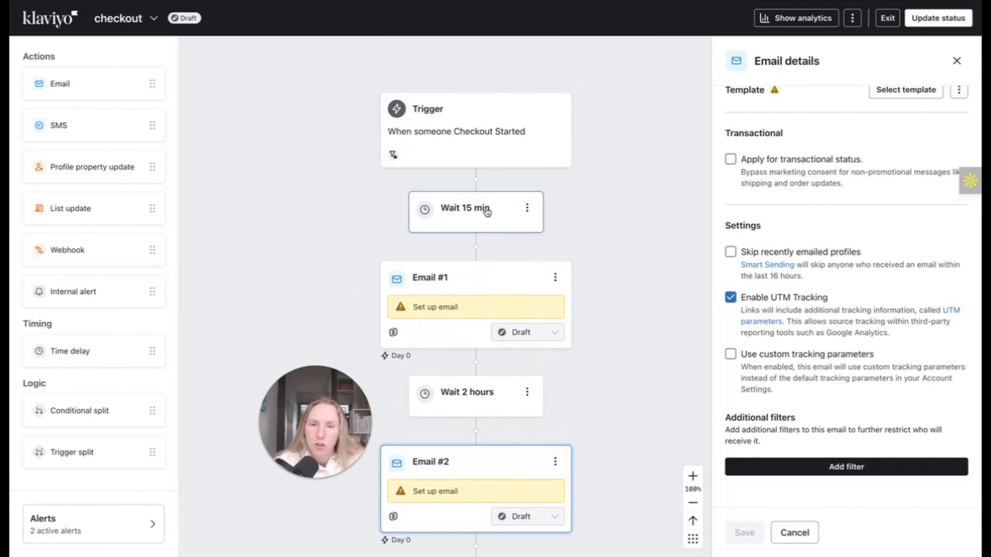
{"action": "left_click", "coordinate": [476, 157]}
{"action": "scroll", "coordinate": [476, 159], "scroll_direction": "up", "scroll_amount": 3}
{"action": "scroll", "coordinate": [548, 275], "scroll_direction": "down", "scroll_amount": 3}
{"action": "scroll", "coordinate": [548, 275], "scroll_direction": "down", "scroll_amount": 2}
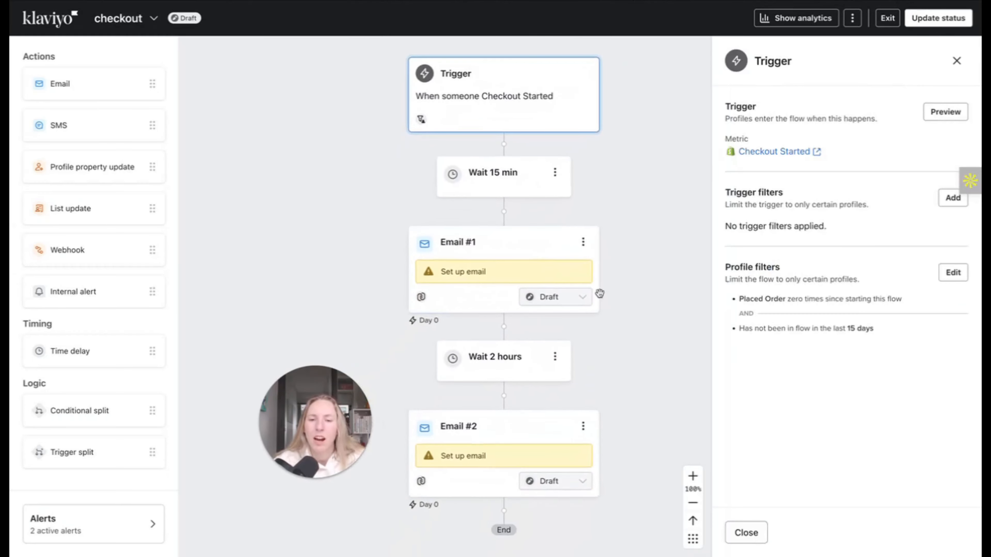
{"action": "scroll", "coordinate": [493, 258], "scroll_direction": "down", "scroll_amount": 2}
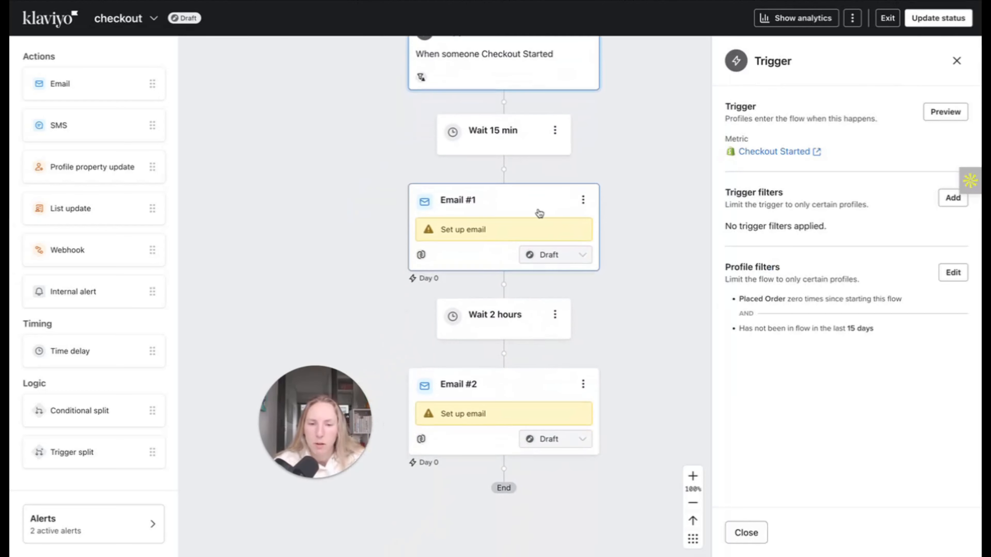
{"action": "scroll", "coordinate": [561, 401], "scroll_direction": "down", "scroll_amount": 4}
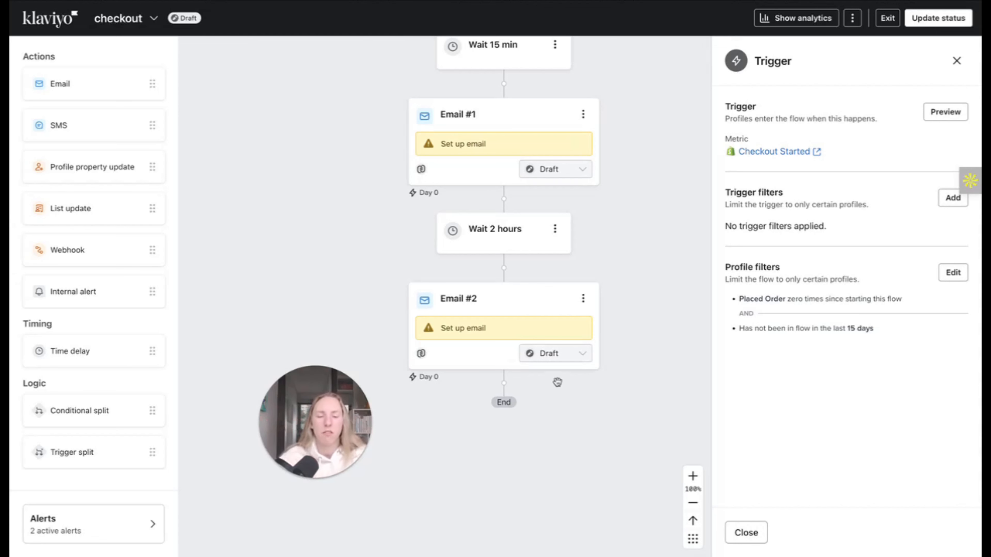
Step: Add a time delay after the second email and set it to 1 day
{"action": "scroll", "coordinate": [554, 386], "scroll_direction": "down", "scroll_amount": 3}
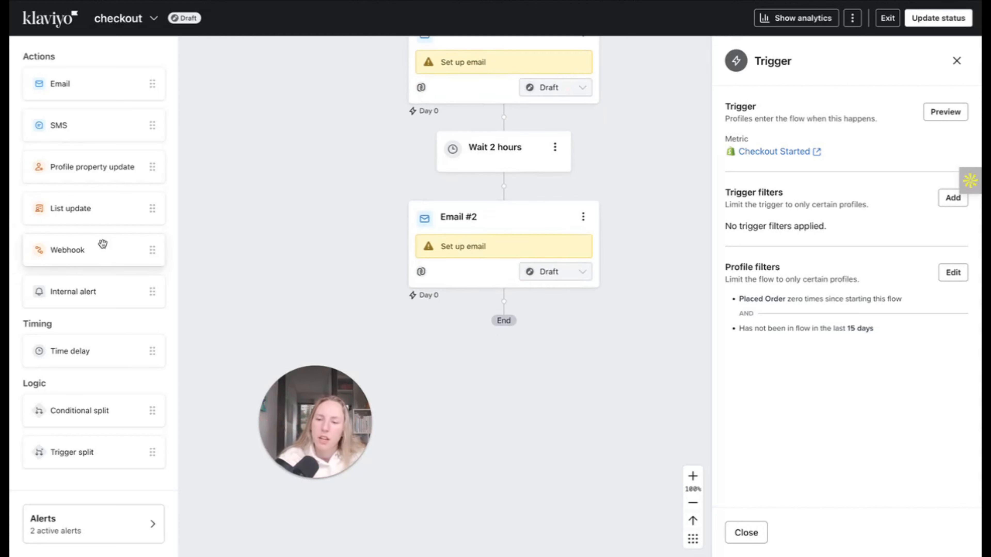
{"action": "left_click_drag", "start_coordinate": [80, 349], "coordinate": [496, 331]}
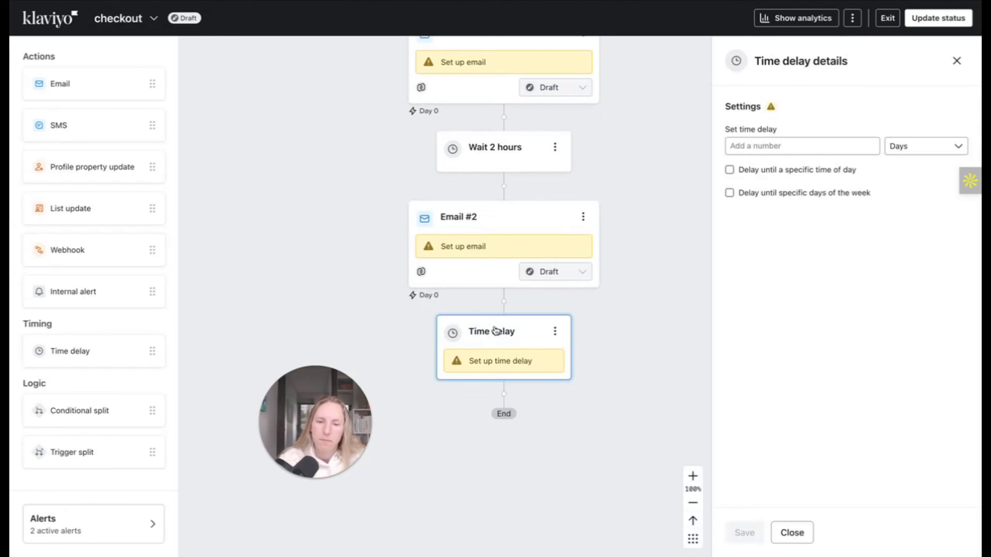
{"action": "left_click", "coordinate": [761, 146]}
{"action": "type", "text": "1"}
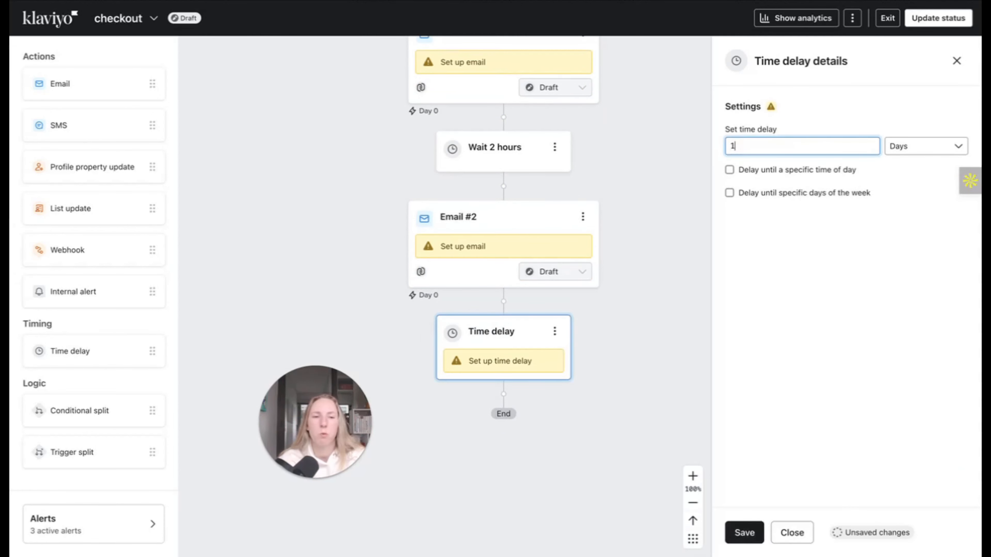
Step: Make the 1-day delay wait until a specific time of day and set that time to 11:17 AM
{"action": "left_click", "coordinate": [755, 171]}
{"action": "left_click", "coordinate": [774, 200]}
{"action": "scroll", "coordinate": [781, 261], "scroll_direction": "down", "scroll_amount": 15}
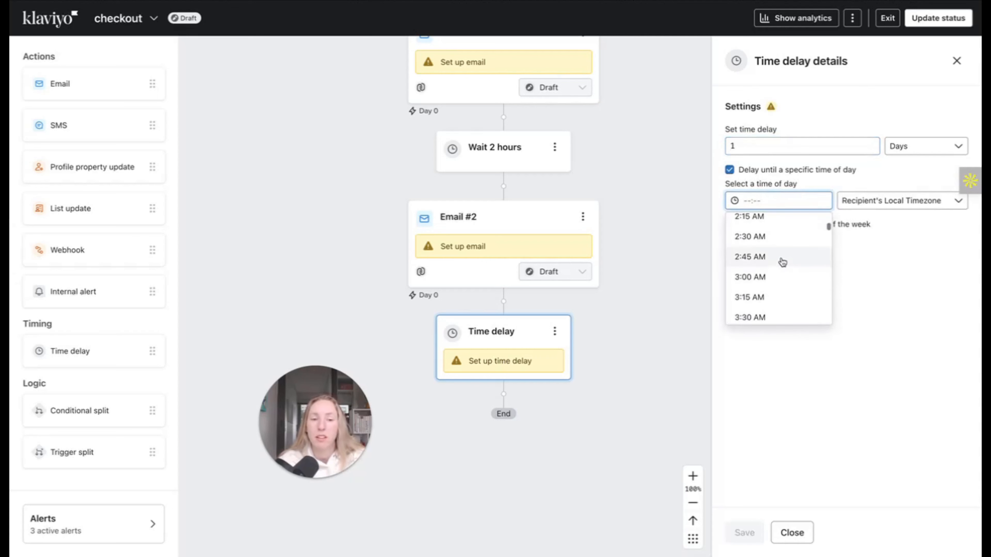
{"action": "scroll", "coordinate": [782, 262], "scroll_direction": "down", "scroll_amount": 1}
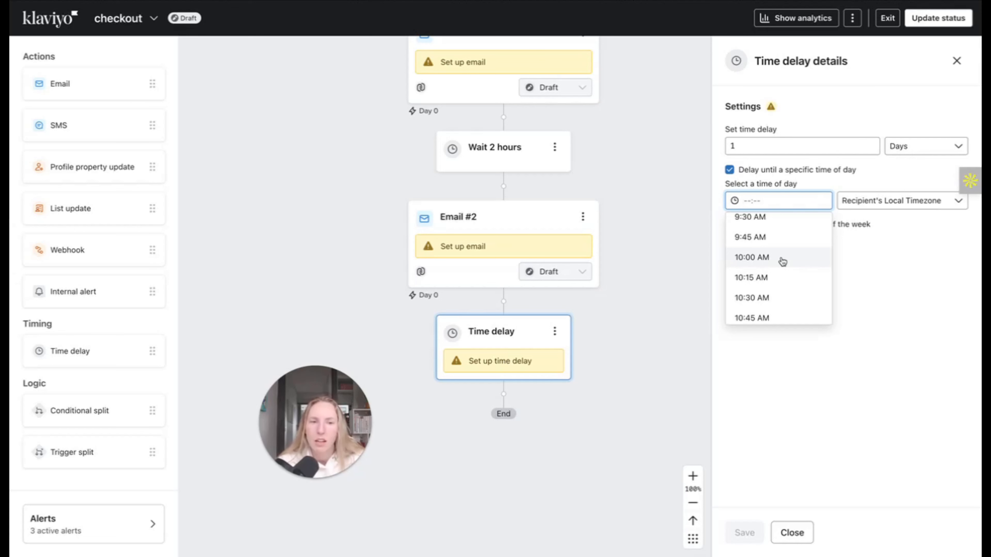
{"action": "scroll", "coordinate": [781, 258], "scroll_direction": "down", "scroll_amount": 5}
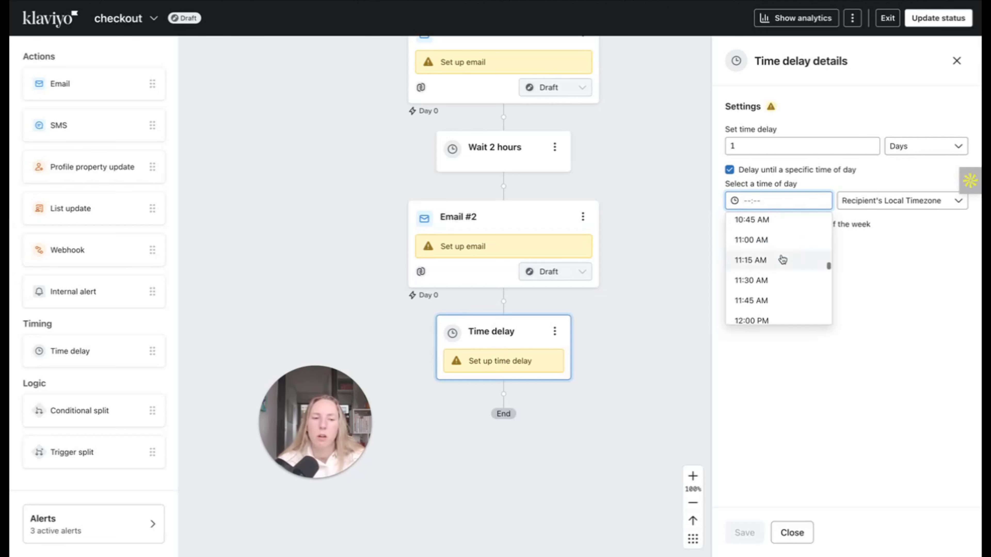
{"action": "left_click", "coordinate": [769, 250]}
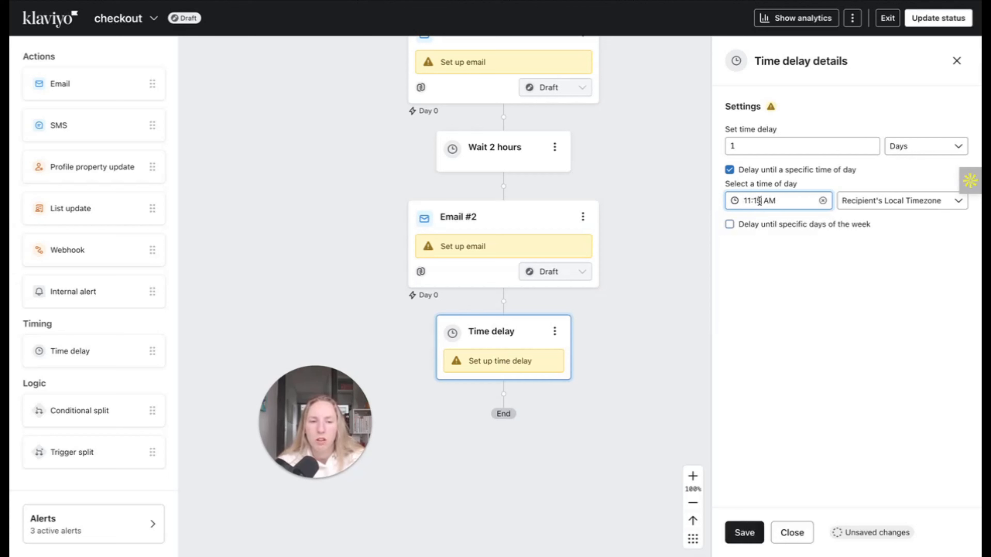
{"action": "left_click", "coordinate": [758, 201]}
{"action": "type", "text": "7"}
{"action": "left_click", "coordinate": [900, 283]}
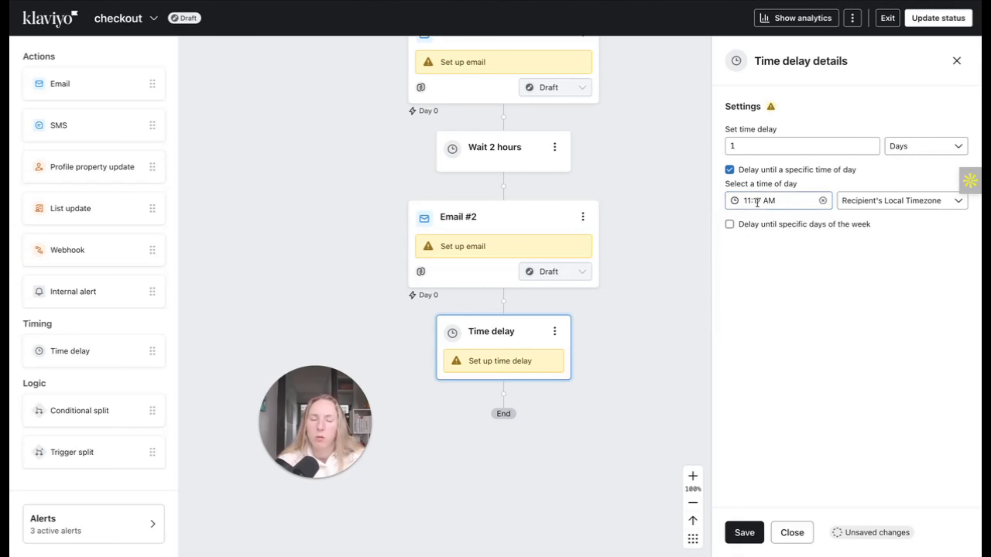
Step: Set the timezone of the 1-day delay to US/Eastern and save the time delay
{"action": "left_click", "coordinate": [901, 201]}
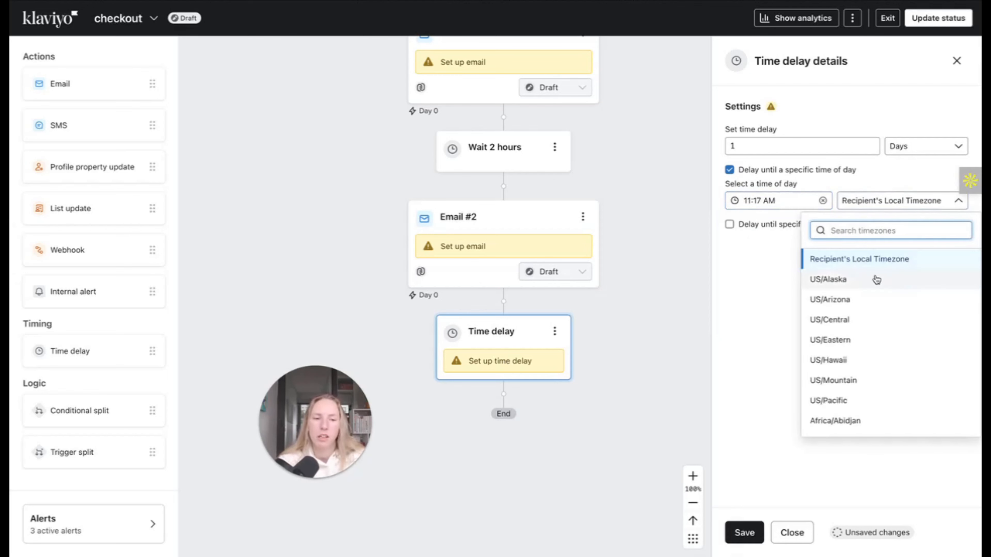
{"action": "left_click", "coordinate": [838, 320]}
{"action": "left_click", "coordinate": [864, 207]}
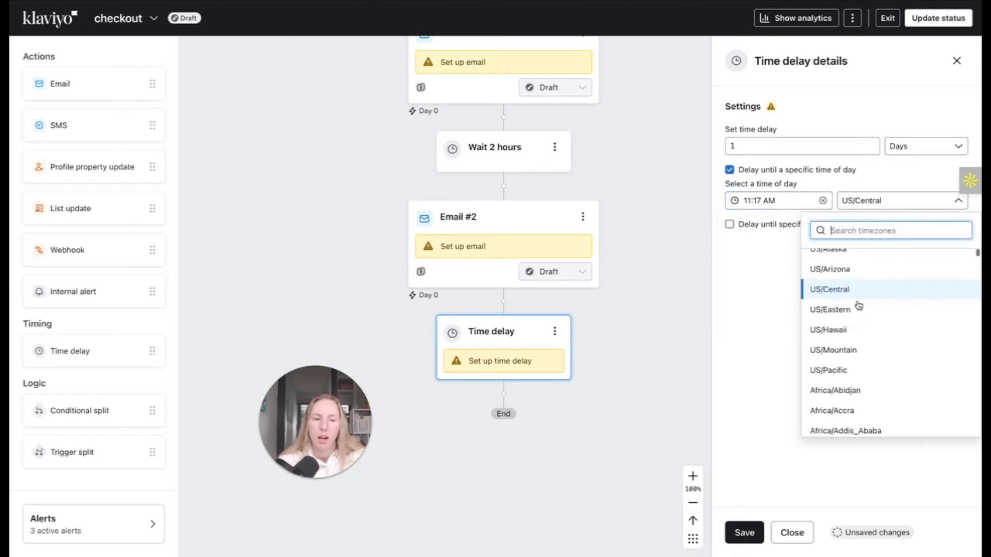
{"action": "left_click", "coordinate": [844, 310]}
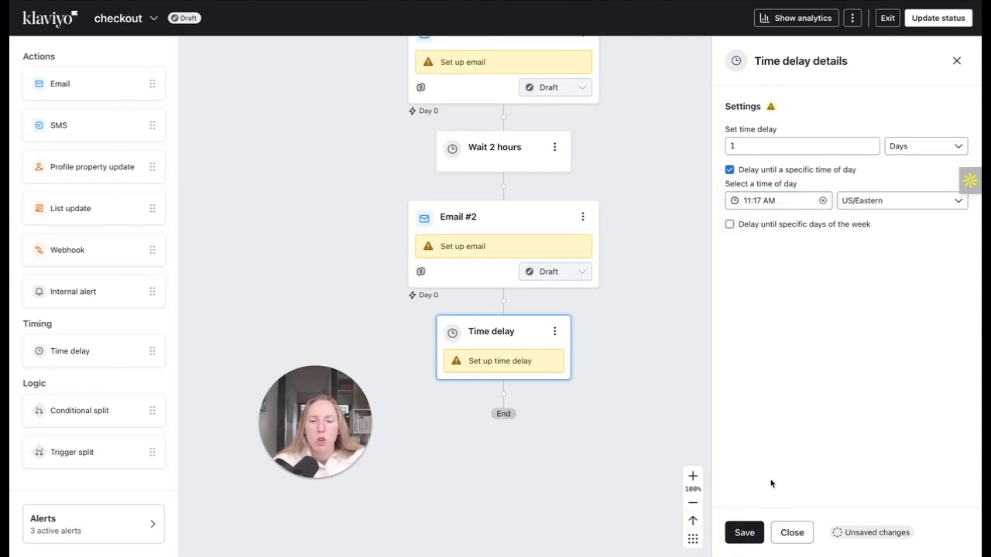
{"action": "left_click", "coordinate": [743, 533]}
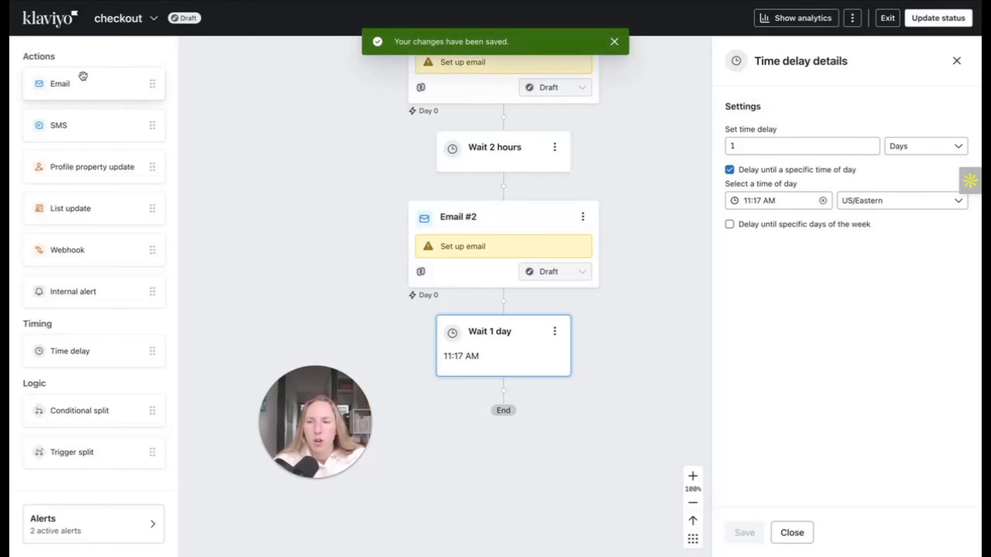
Step: Add a third email after the 1-day delay and open its details
{"action": "left_click_drag", "start_coordinate": [83, 75], "coordinate": [502, 396]}
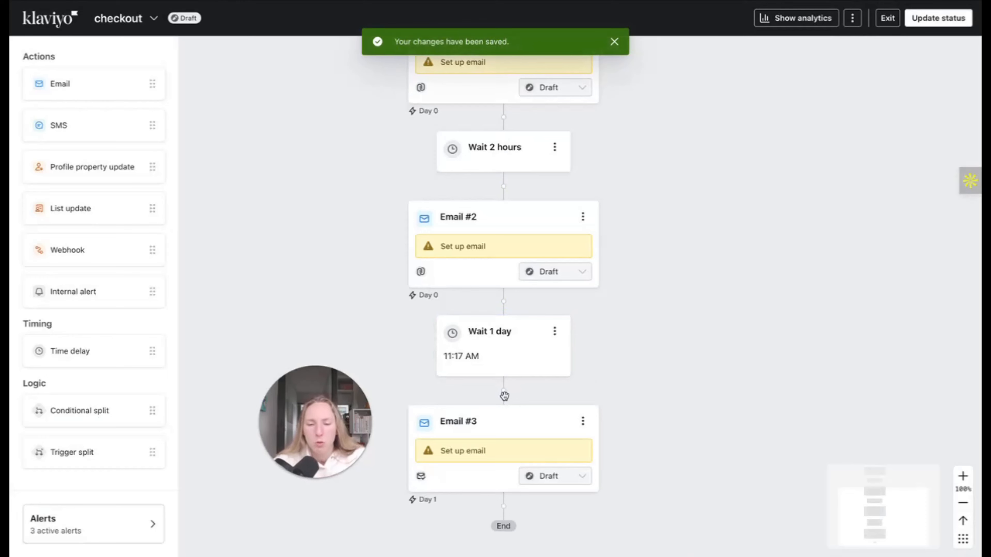
{"action": "scroll", "coordinate": [531, 421], "scroll_direction": "down", "scroll_amount": 1}
{"action": "scroll", "coordinate": [531, 421], "scroll_direction": "left", "scroll_amount": 1}
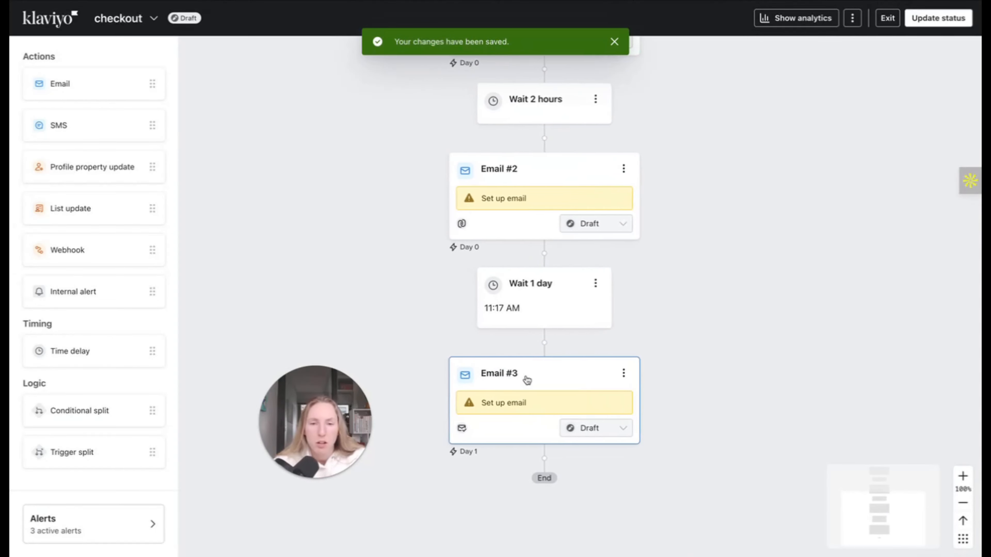
{"action": "scroll", "coordinate": [527, 381], "scroll_direction": "up", "scroll_amount": 4}
{"action": "scroll", "coordinate": [571, 316], "scroll_direction": "down", "scroll_amount": 3}
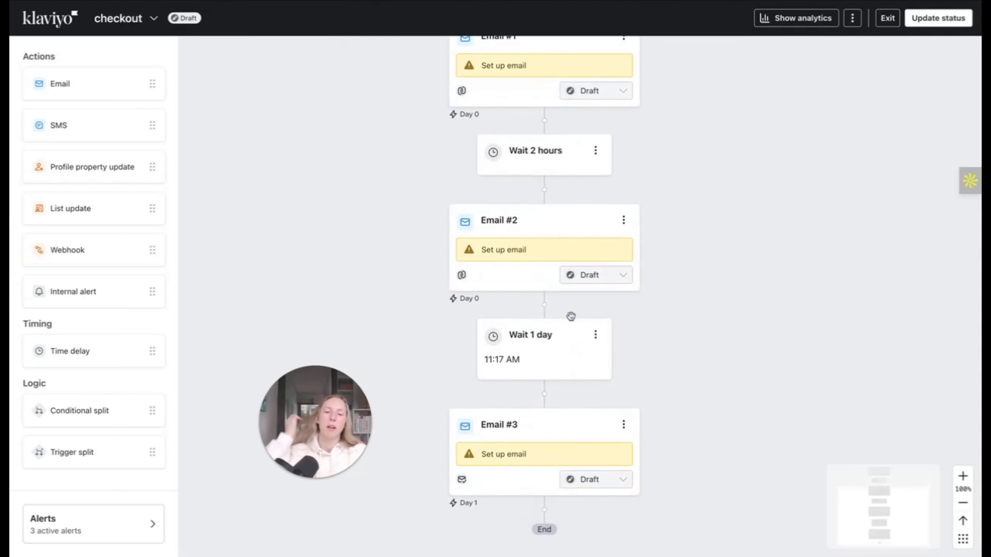
{"action": "scroll", "coordinate": [571, 316], "scroll_direction": "down", "scroll_amount": 2}
{"action": "left_click", "coordinate": [554, 381]}
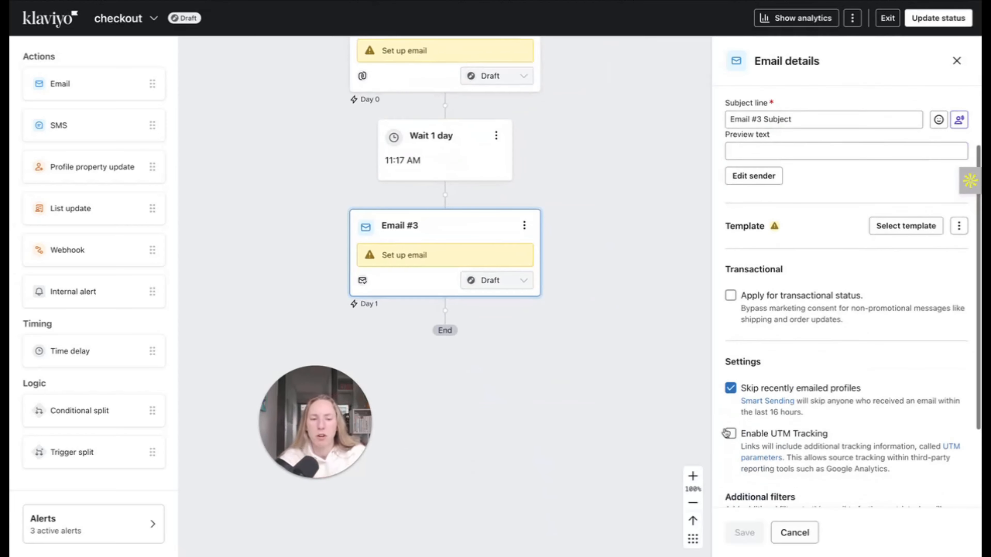
Step: Turn off Skip recently emailed profiles and enable UTM tracking for the third email, then save the changes
{"action": "scroll", "coordinate": [726, 433], "scroll_direction": "down", "scroll_amount": 1}
{"action": "left_click", "coordinate": [730, 337]}
{"action": "scroll", "coordinate": [731, 338], "scroll_direction": "down", "scroll_amount": 1}
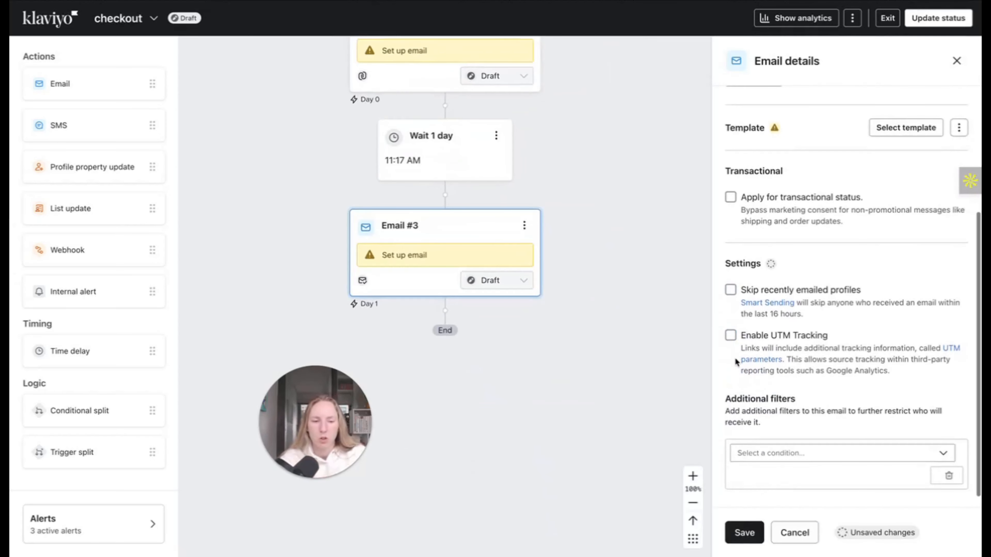
{"action": "left_click", "coordinate": [731, 336]}
{"action": "left_click", "coordinate": [744, 532]}
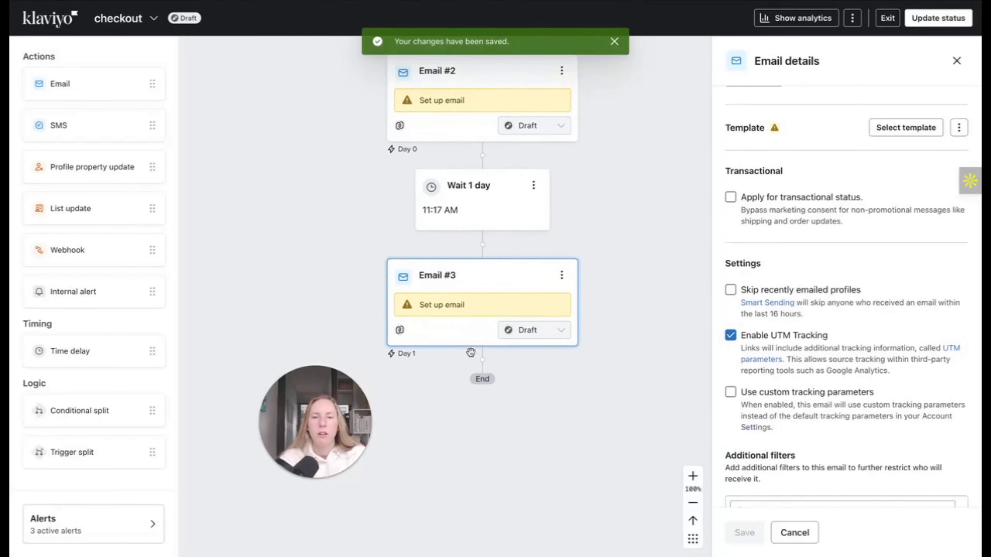
Step: Close the third email's details and review the whole flow from the trigger to the last email
{"action": "scroll", "coordinate": [471, 352], "scroll_direction": "up", "scroll_amount": 5}
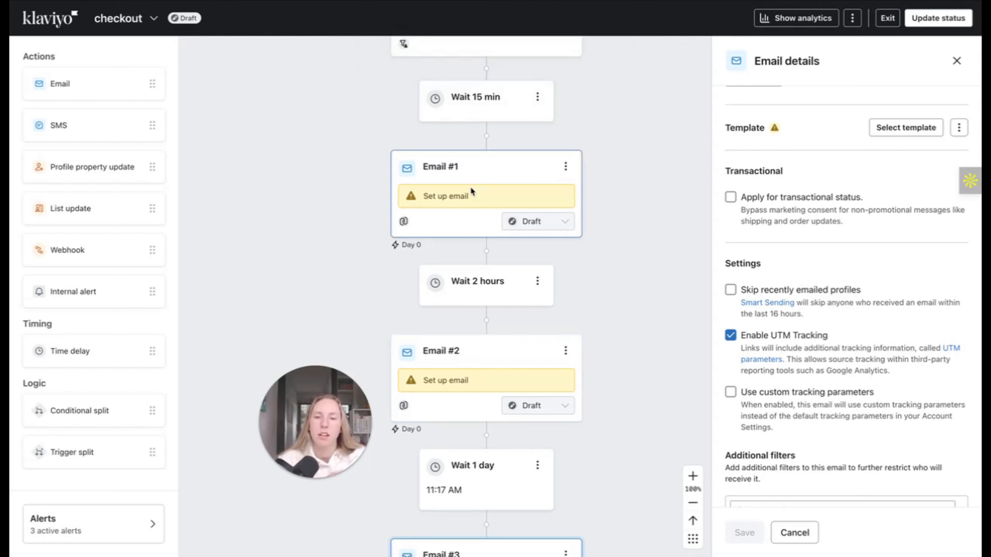
{"action": "scroll", "coordinate": [471, 187], "scroll_direction": "down", "scroll_amount": 3}
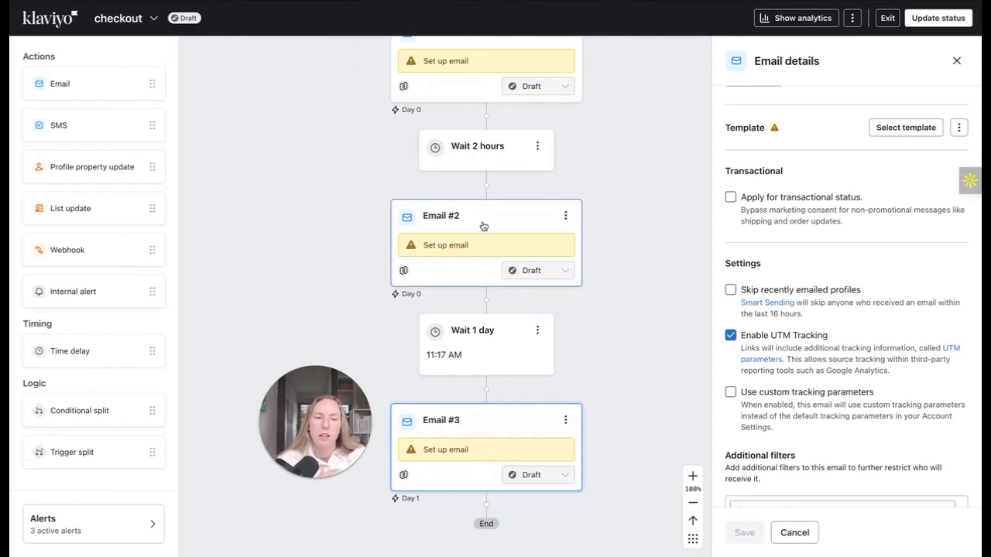
{"action": "scroll", "coordinate": [476, 203], "scroll_direction": "down", "scroll_amount": 1}
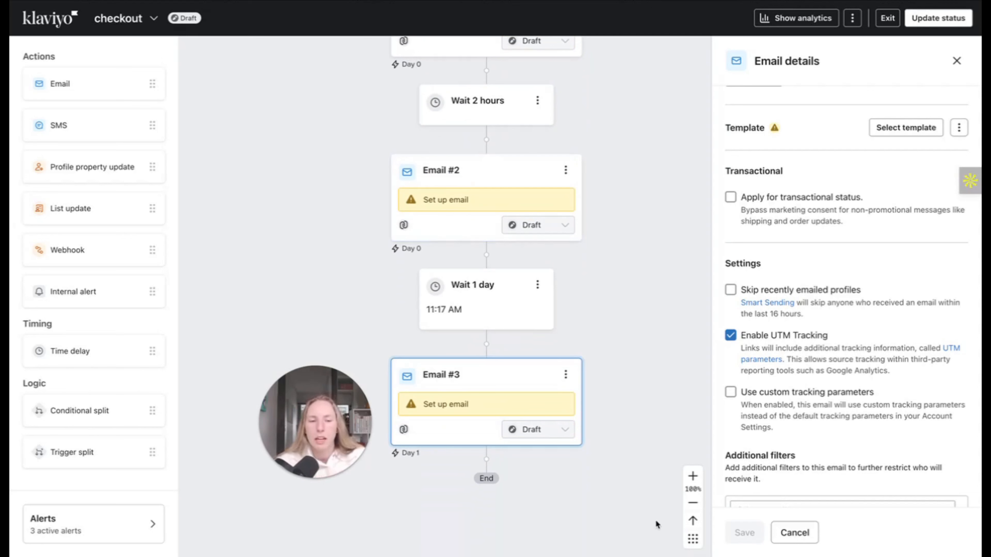
{"action": "left_click", "coordinate": [795, 533]}
{"action": "scroll", "coordinate": [544, 339], "scroll_direction": "up", "scroll_amount": 5}
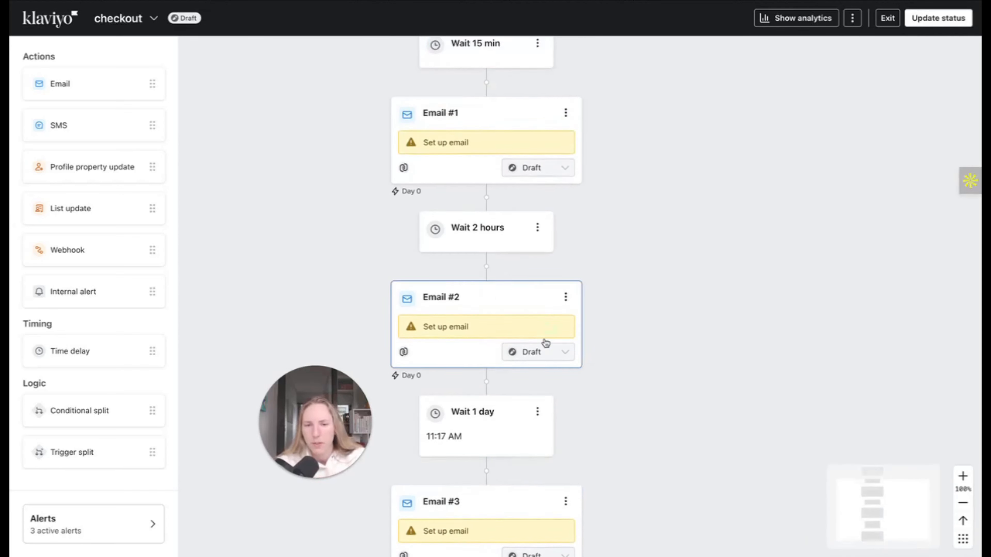
{"action": "scroll", "coordinate": [546, 339], "scroll_direction": "down", "scroll_amount": 5}
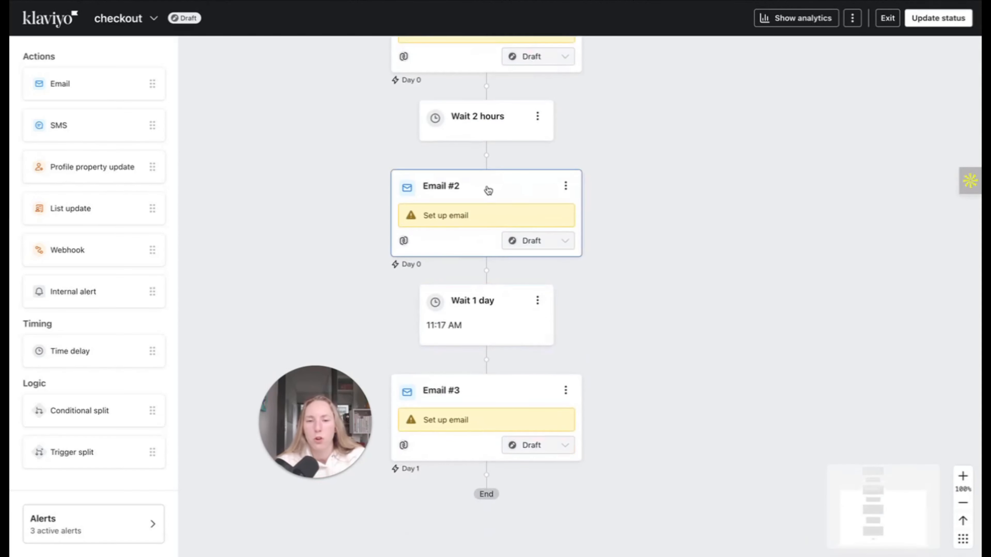
{"action": "scroll", "coordinate": [475, 194], "scroll_direction": "up", "scroll_amount": 4}
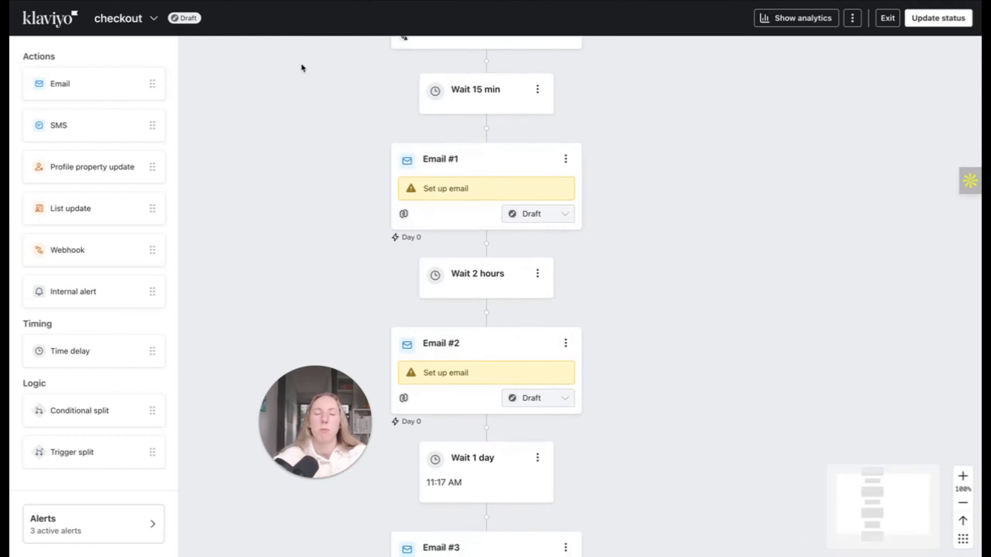
{"action": "scroll", "coordinate": [511, 210], "scroll_direction": "up", "scroll_amount": 3}
{"action": "scroll", "coordinate": [511, 209], "scroll_direction": "down", "scroll_amount": 1}
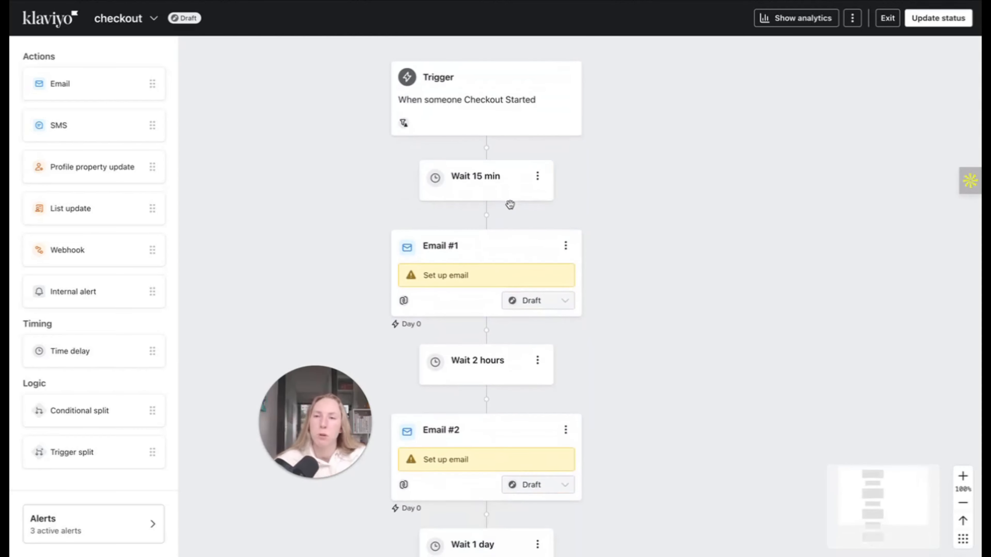
{"action": "left_click", "coordinate": [526, 236]}
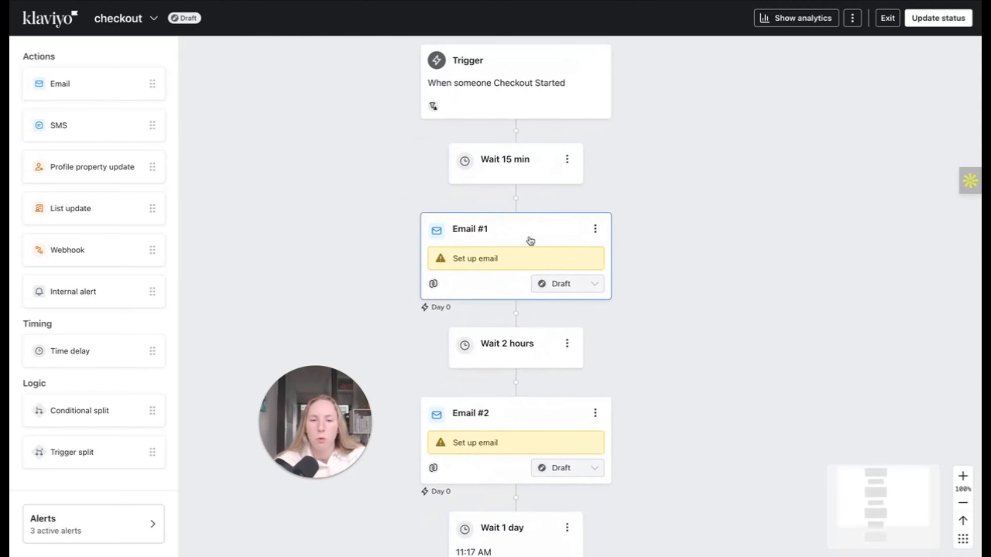
Step: Open the details of Email #1, review its settings, and create a new template for it from the template library
{"action": "scroll", "coordinate": [507, 254], "scroll_direction": "down", "scroll_amount": 1}
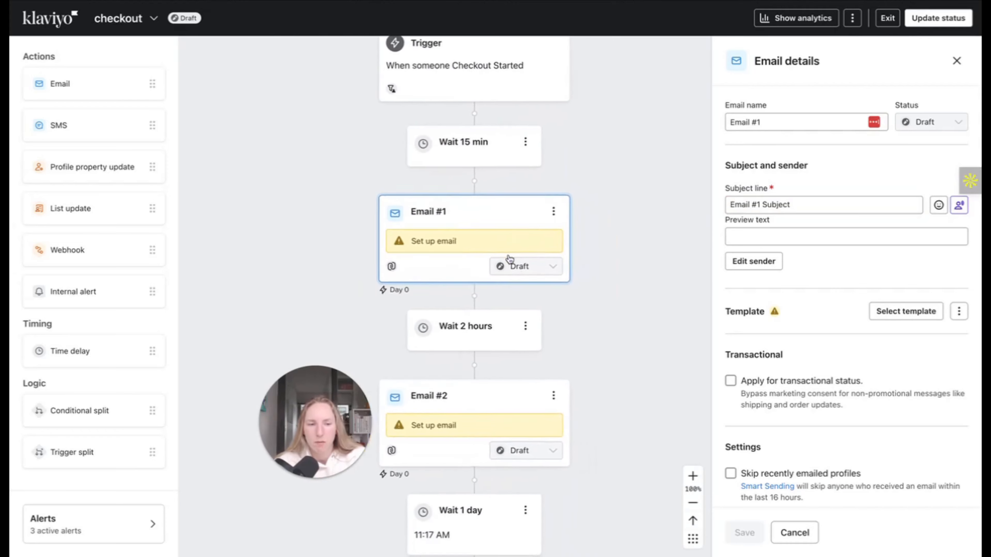
{"action": "scroll", "coordinate": [799, 344], "scroll_direction": "down", "scroll_amount": 3}
{"action": "scroll", "coordinate": [819, 339], "scroll_direction": "down", "scroll_amount": 1}
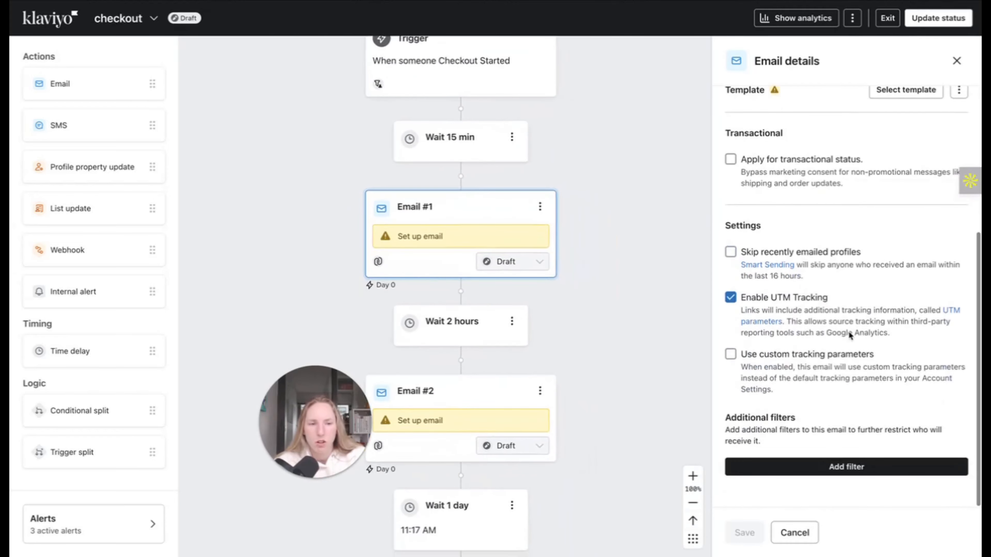
{"action": "scroll", "coordinate": [889, 359], "scroll_direction": "up", "scroll_amount": 4}
{"action": "left_click", "coordinate": [959, 312]}
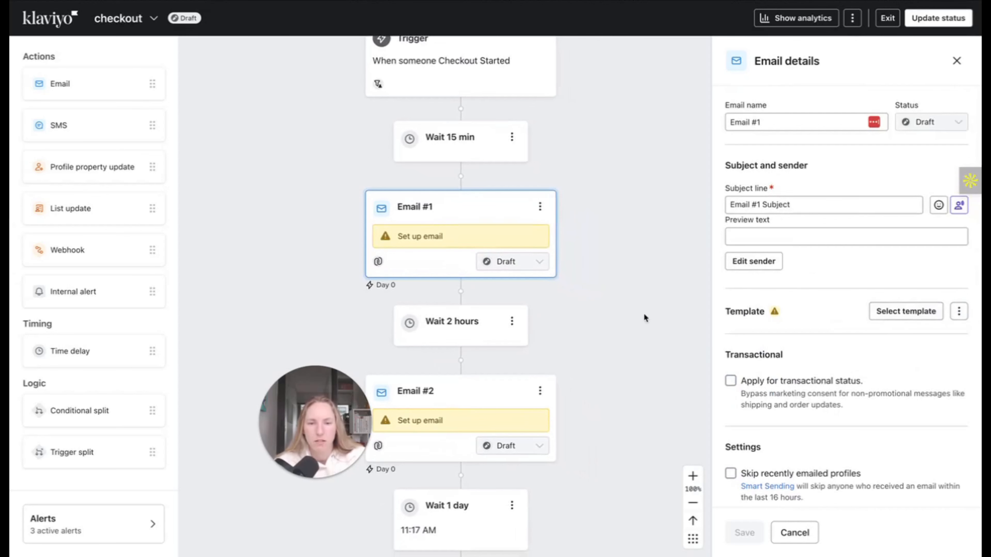
{"action": "left_click", "coordinate": [906, 312]}
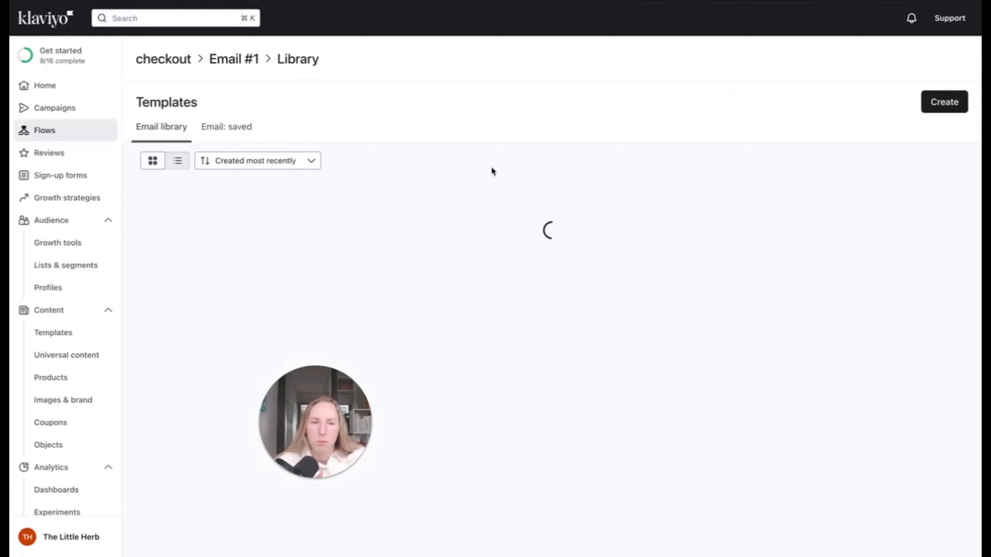
{"action": "left_click", "coordinate": [944, 102]}
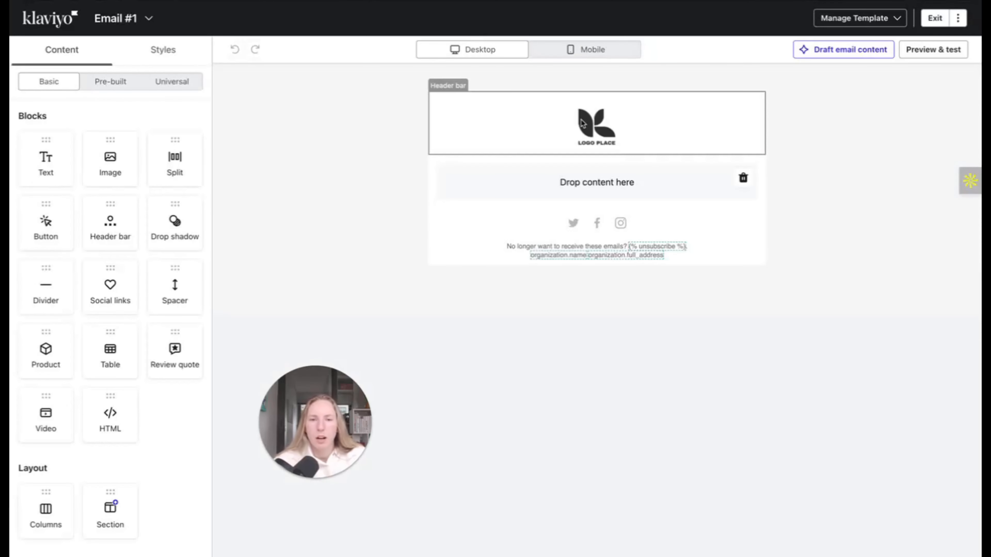
Step: Delete the logo header bar and place the universal G - Banner block in the empty top section of the email
{"action": "left_click", "coordinate": [482, 133]}
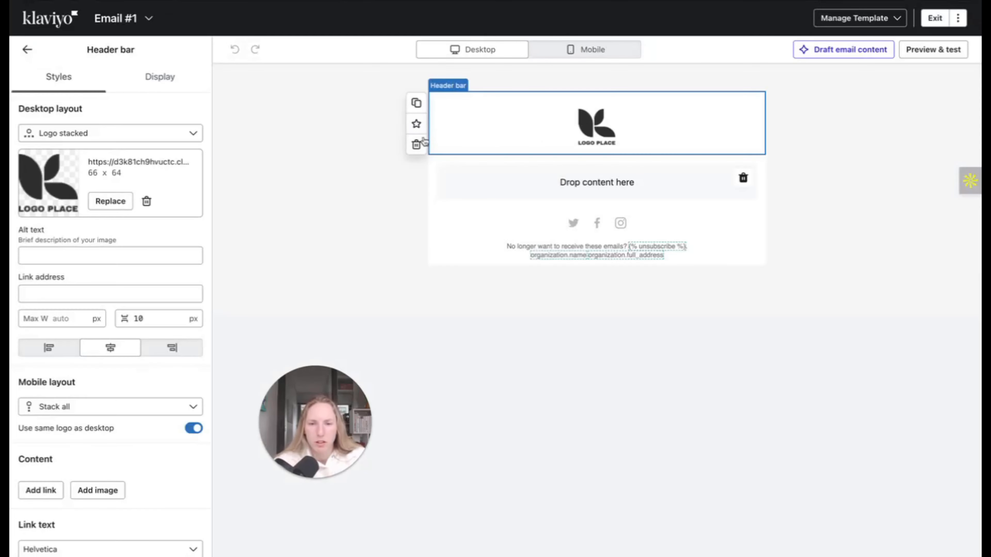
{"action": "left_click", "coordinate": [414, 143]}
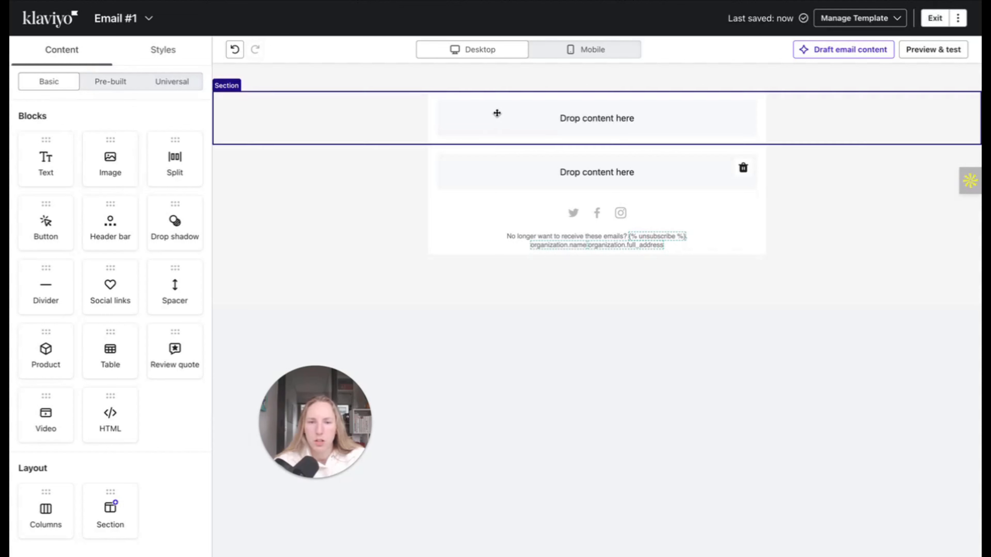
{"action": "left_click", "coordinate": [173, 82]}
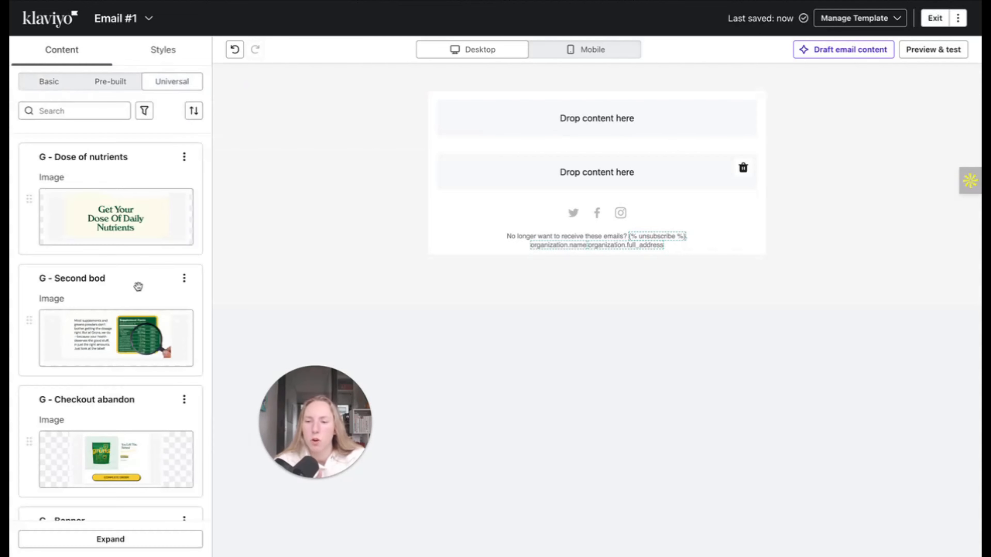
{"action": "scroll", "coordinate": [137, 291], "scroll_direction": "down", "scroll_amount": 9}
{"action": "left_click_drag", "start_coordinate": [98, 191], "coordinate": [513, 140]}
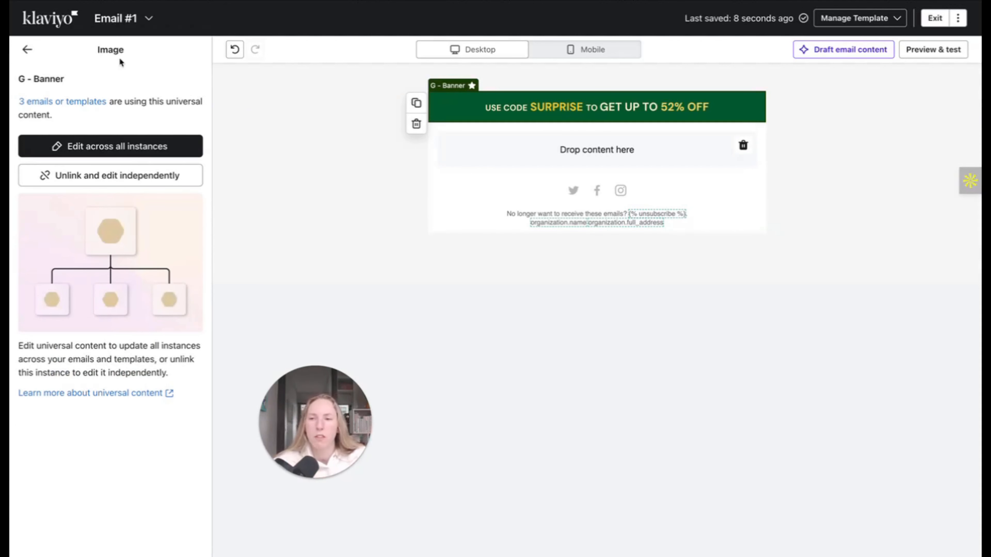
{"action": "left_click", "coordinate": [26, 53]}
{"action": "left_click", "coordinate": [172, 77]}
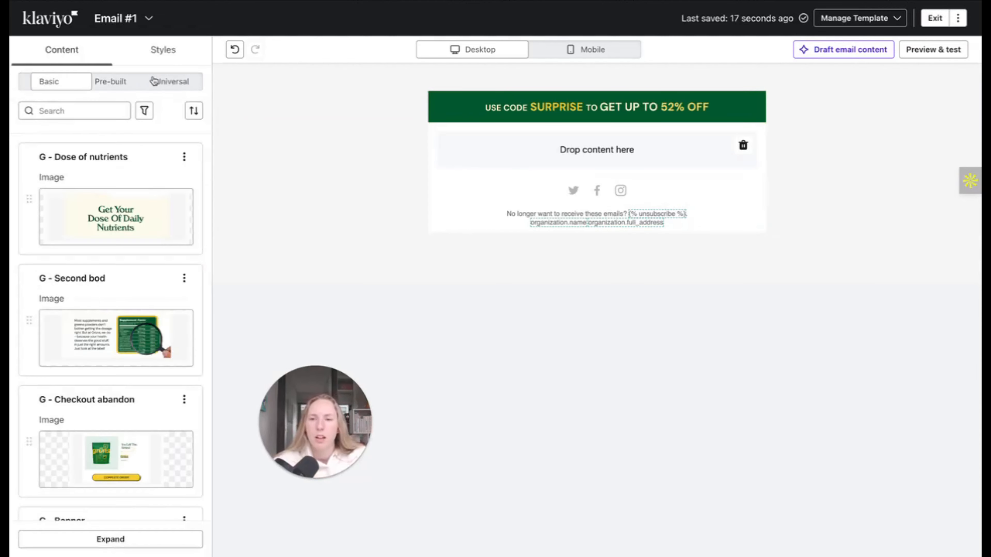
{"action": "left_click_drag", "start_coordinate": [98, 167], "coordinate": [477, 157]}
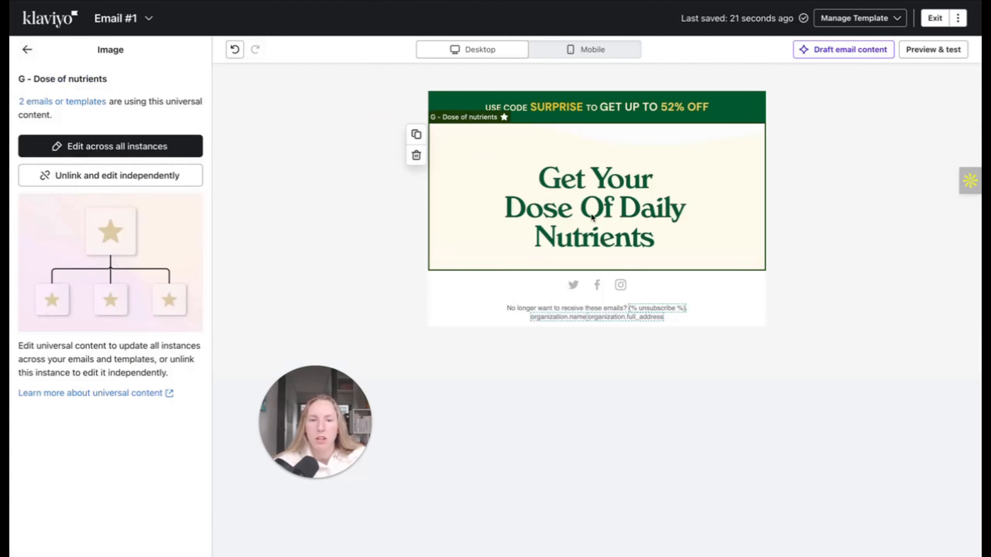
{"action": "left_click", "coordinate": [417, 156]}
Step: Add the universal G - Header block with the "Your Cart Is Waiting For You..." heading directly below the banner
{"action": "left_click", "coordinate": [171, 77]}
{"action": "scroll", "coordinate": [119, 249], "scroll_direction": "down", "scroll_amount": 10}
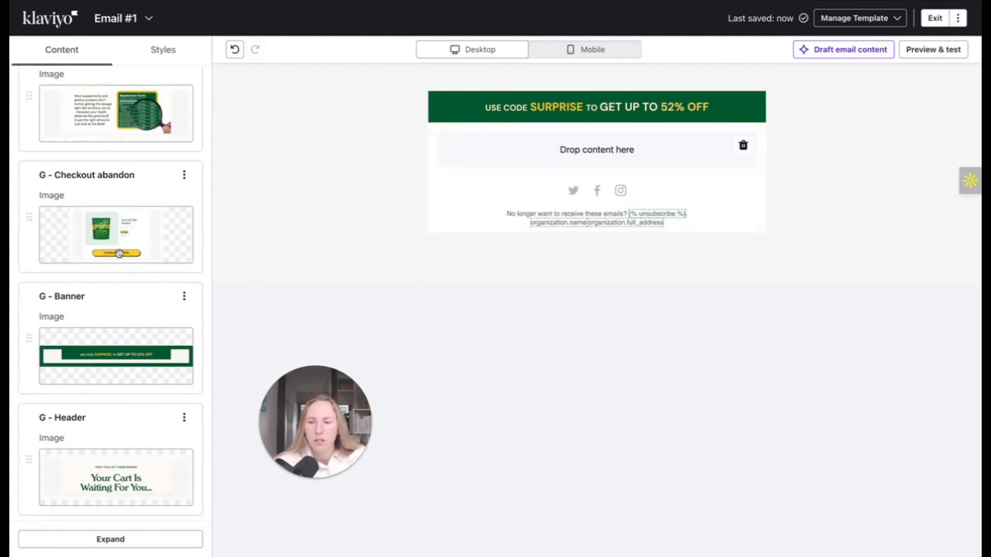
{"action": "left_click_drag", "start_coordinate": [120, 248], "coordinate": [554, 156]}
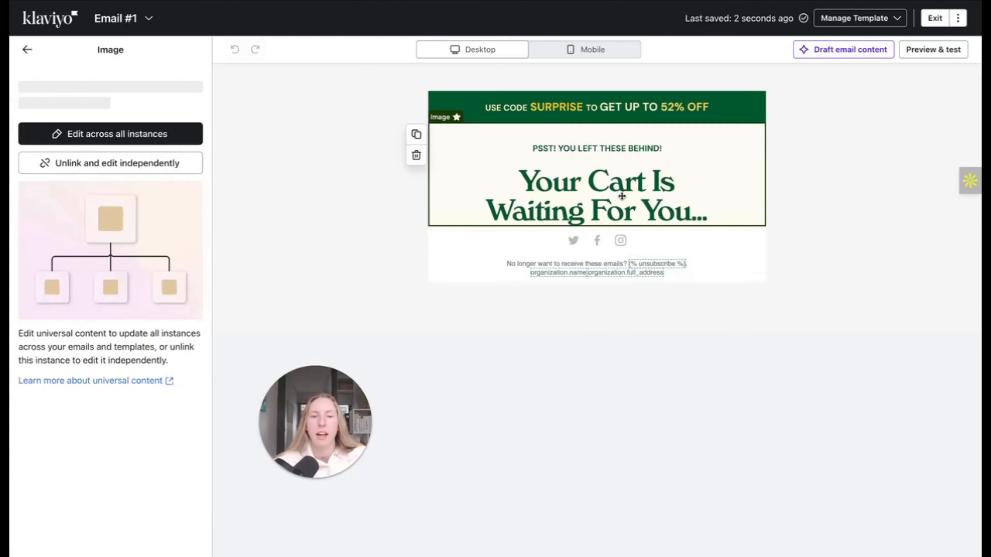
{"action": "left_click", "coordinate": [29, 51]}
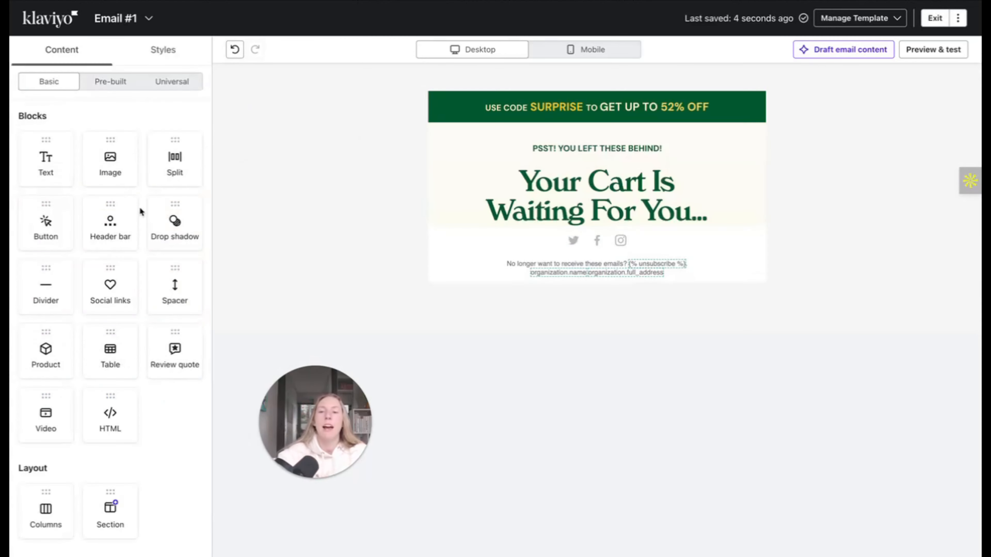
Step: Add the universal G - BUTTON block with the Complete Order button below the header image
{"action": "left_click", "coordinate": [173, 80]}
{"action": "scroll", "coordinate": [140, 296], "scroll_direction": "down", "scroll_amount": 10}
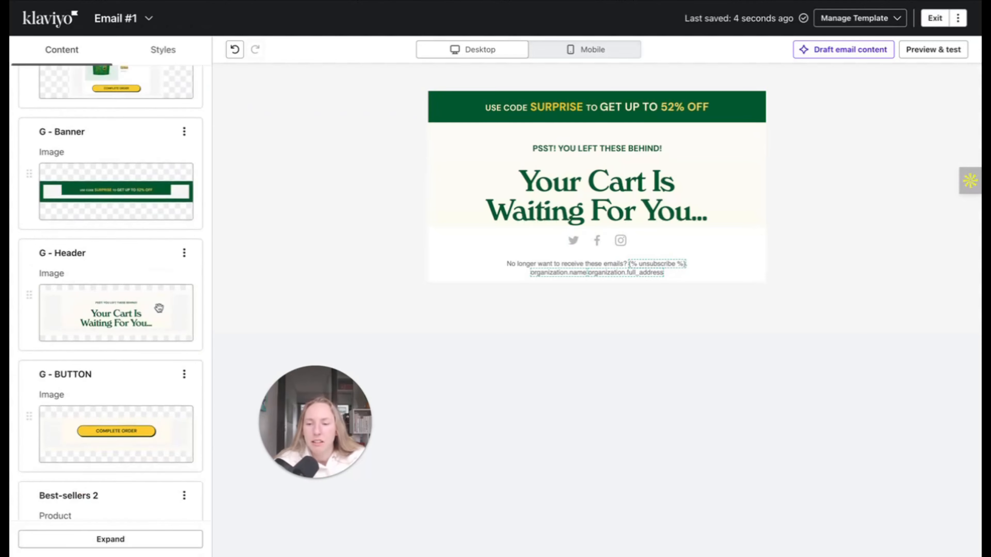
{"action": "left_click_drag", "start_coordinate": [139, 297], "coordinate": [607, 239]}
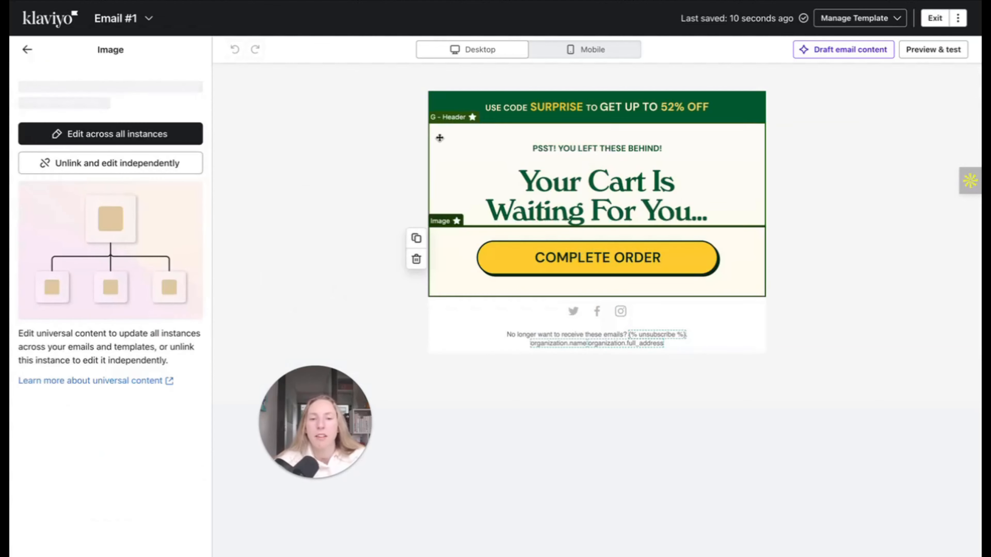
{"action": "left_click", "coordinate": [25, 50]}
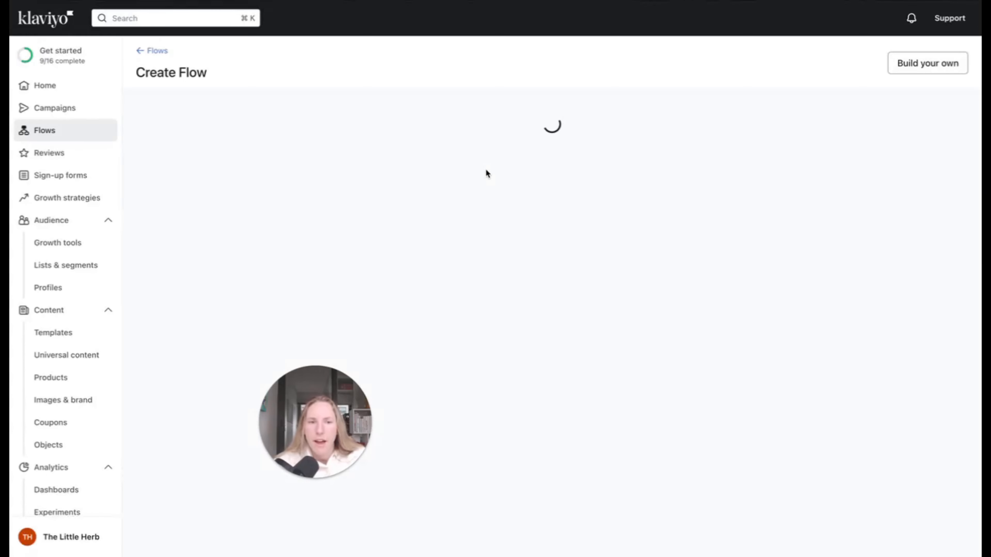
Step: Search the flow templates for "check" and create a flow from the Abandoned Checkout Reminder, Standard (Email & SMS) template
{"action": "left_click", "coordinate": [395, 117]}
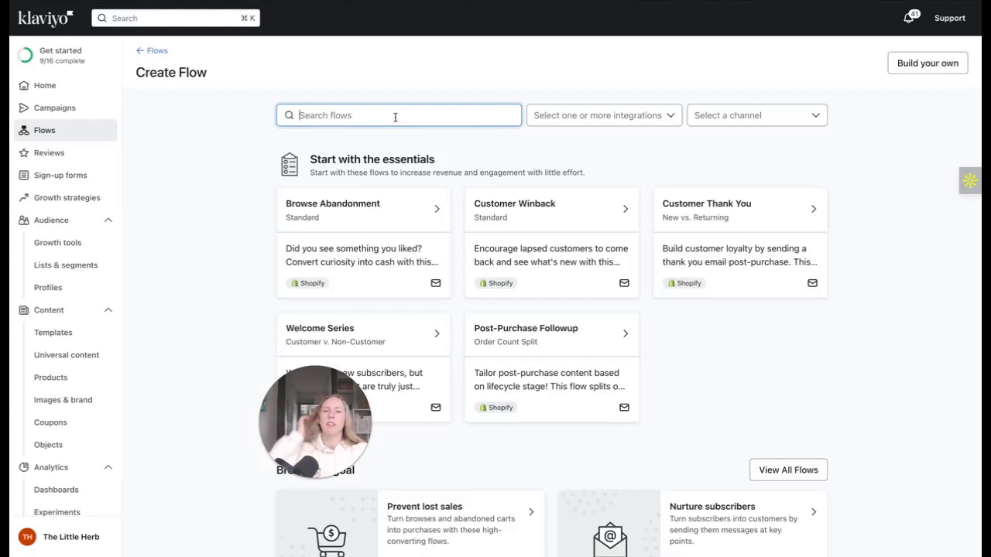
{"action": "type", "text": "check"}
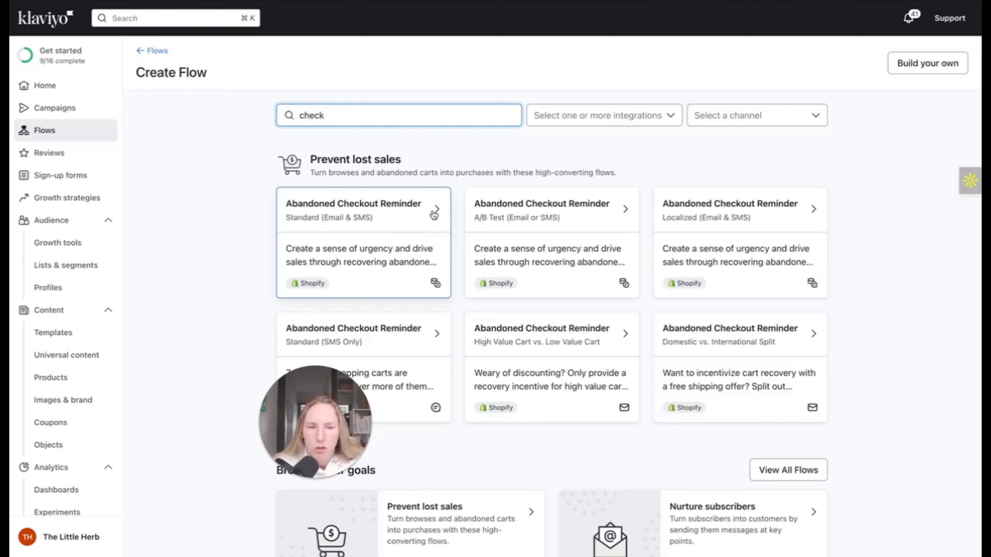
{"action": "scroll", "coordinate": [433, 217], "scroll_direction": "down", "scroll_amount": 2}
{"action": "scroll", "coordinate": [431, 207], "scroll_direction": "up", "scroll_amount": 2}
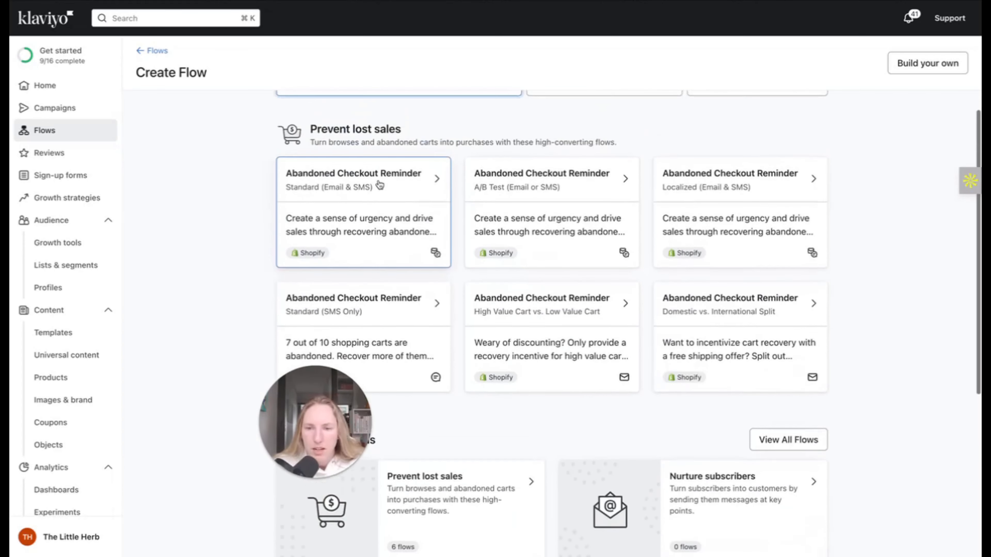
{"action": "left_click", "coordinate": [380, 186]}
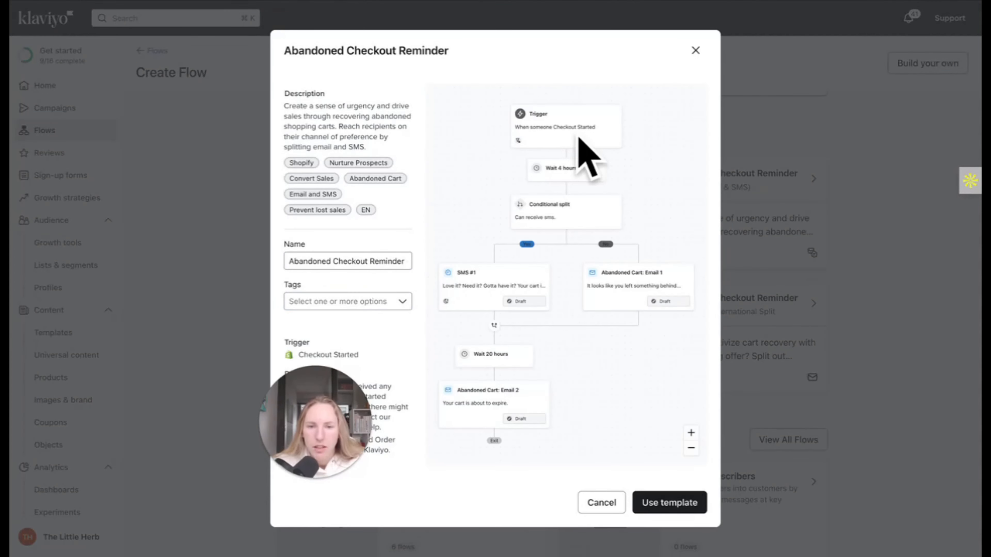
{"action": "left_click", "coordinate": [663, 503]}
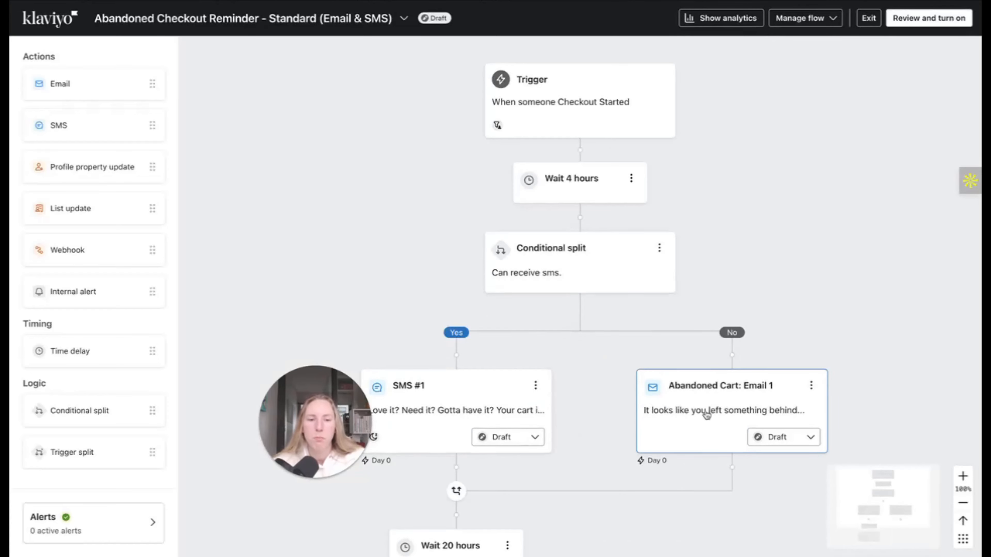
Step: Open the template of Abandoned Cart: Email 1 and save its dynamic product table as universal content named "Abandonment table"
{"action": "left_click", "coordinate": [707, 416]}
{"action": "scroll", "coordinate": [939, 457], "scroll_direction": "down", "scroll_amount": 2}
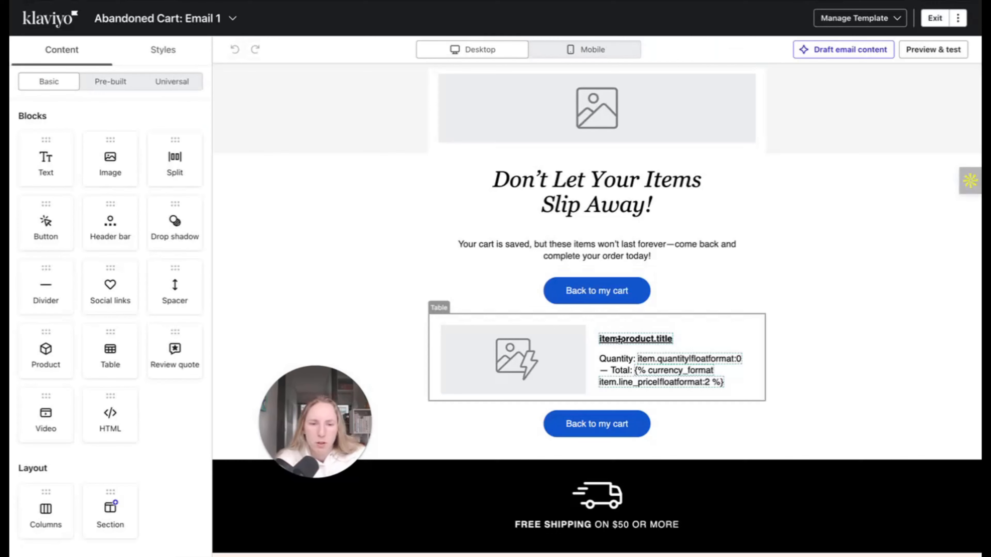
{"action": "left_click", "coordinate": [646, 338]}
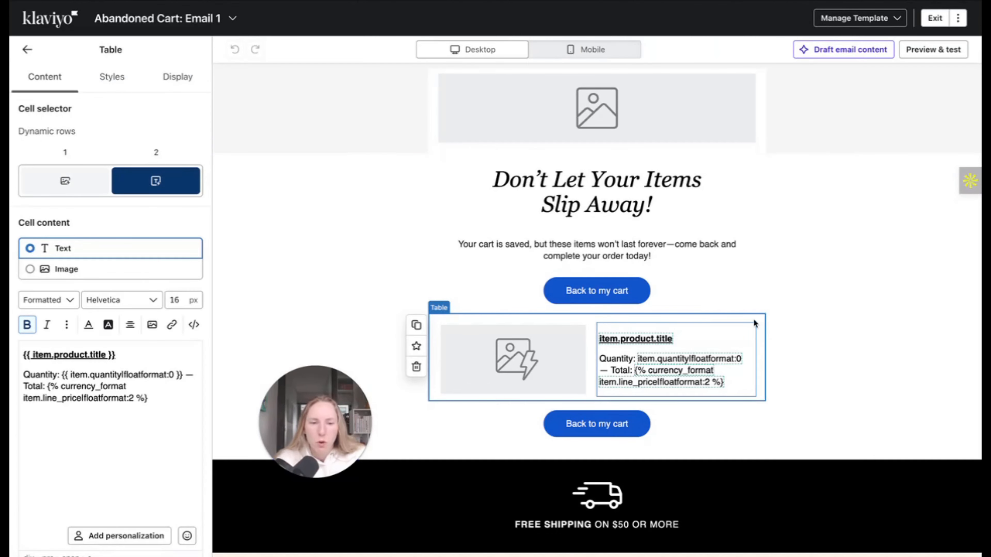
{"action": "left_click", "coordinate": [416, 346]}
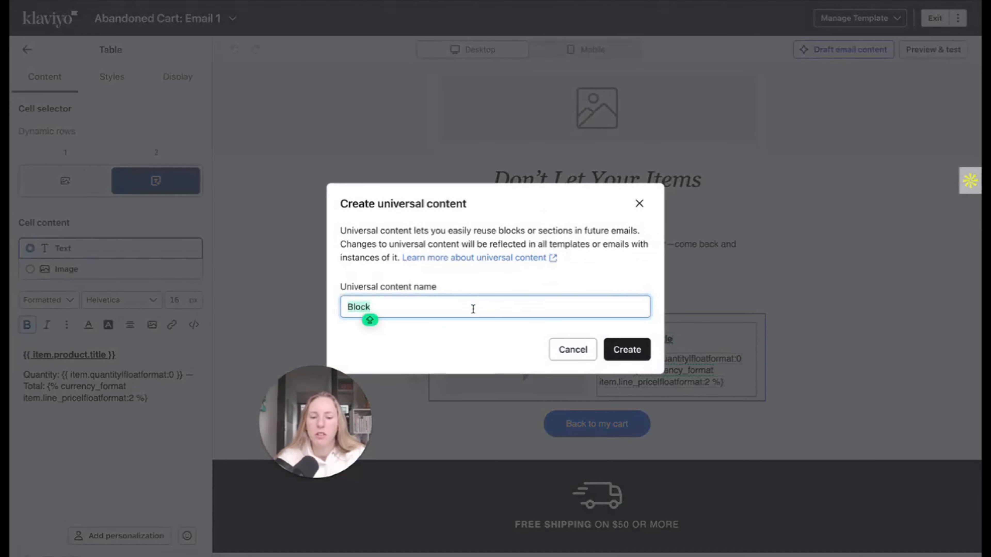
{"action": "type", "text": "Abandonment table"}
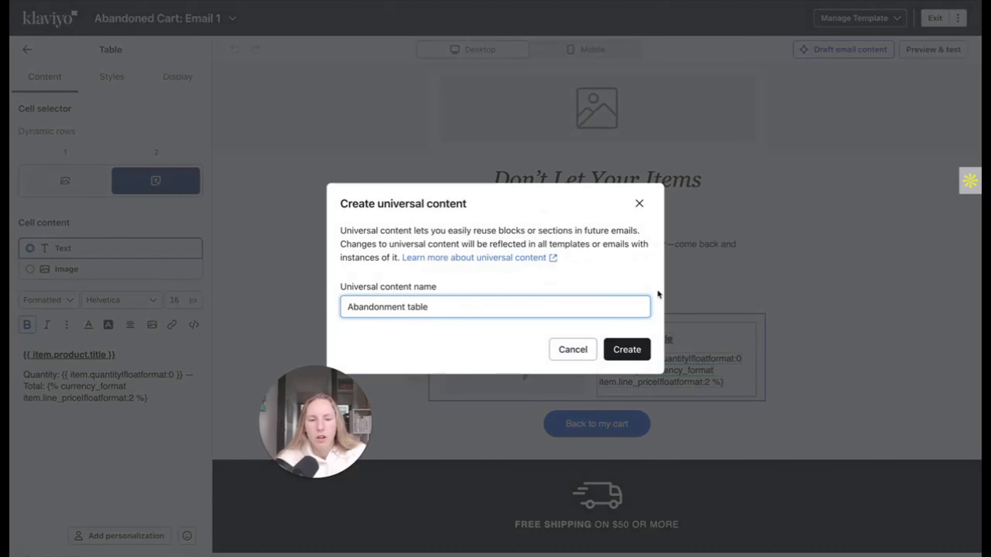
{"action": "left_click", "coordinate": [626, 349]}
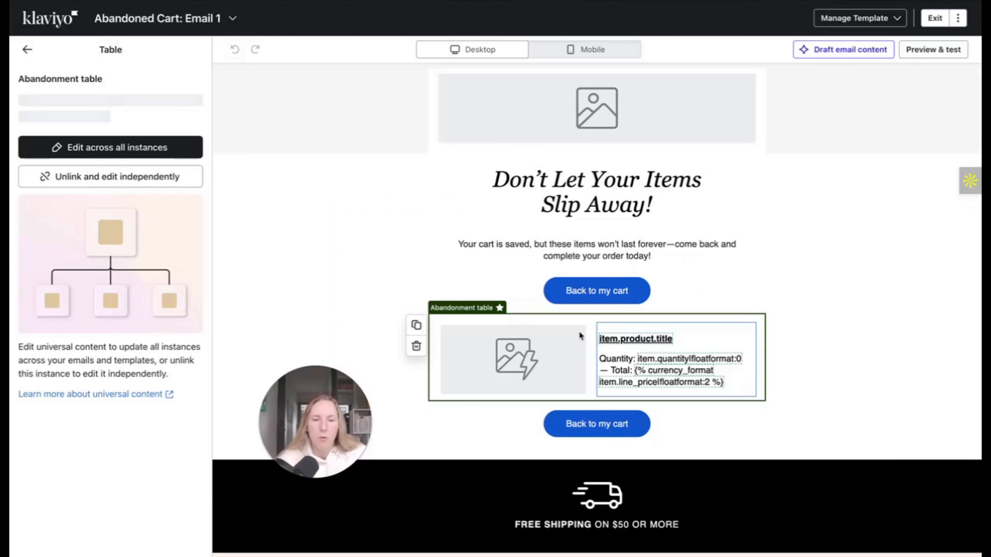
Step: Copy the link address {{ event.extra.checkout_url}} from the "Back to my cart" button above the product table
{"action": "left_click", "coordinate": [596, 291]}
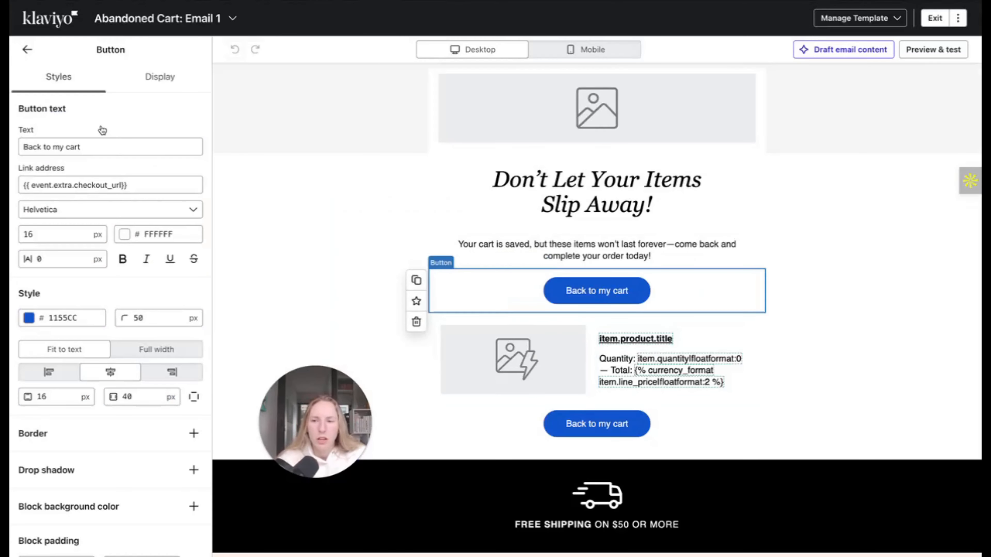
{"action": "left_click_drag", "start_coordinate": [131, 185], "coordinate": [21, 183]}
{"action": "key", "text": "ctrl+c"}
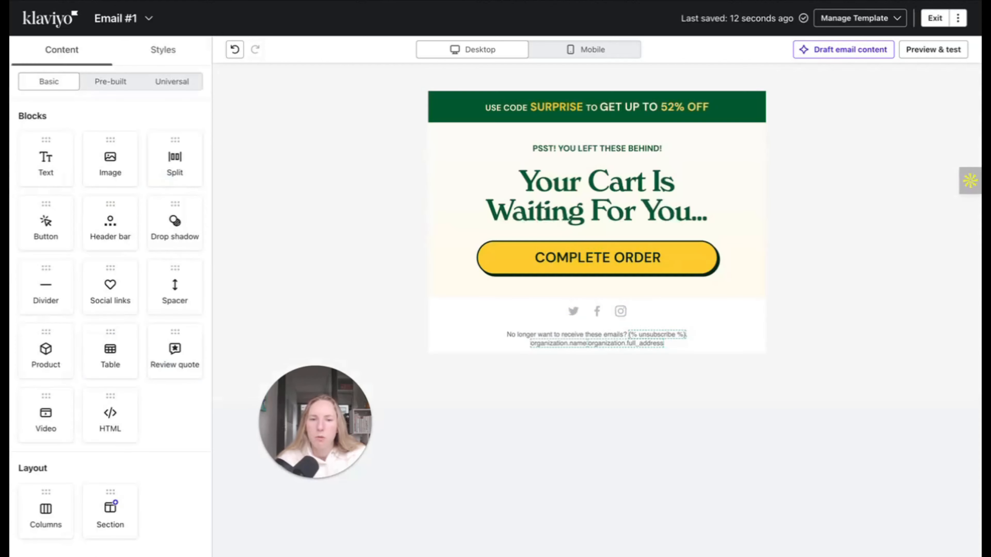
Step: In Email #1, set the G - BUTTON link address to {{ event.extra.checkout_url}} across all instances and publish the changes
{"action": "left_click", "coordinate": [601, 263]}
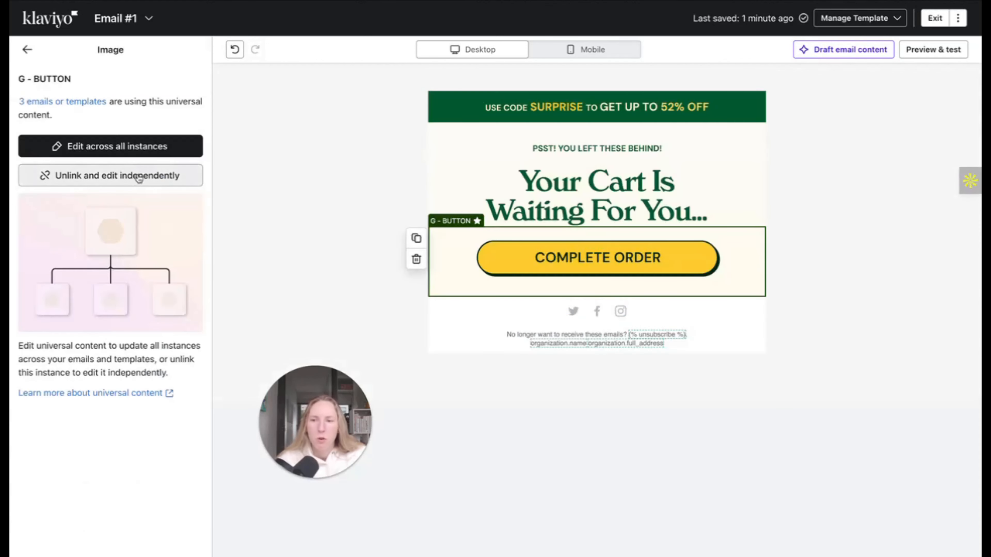
{"action": "left_click", "coordinate": [117, 148]}
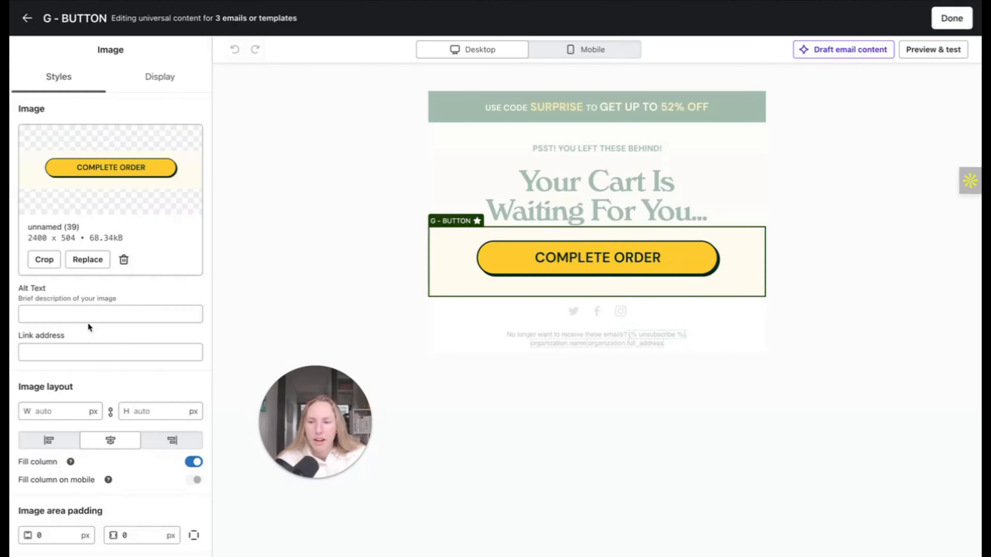
{"action": "left_click", "coordinate": [64, 351]}
{"action": "key", "text": "ctrl+v"}
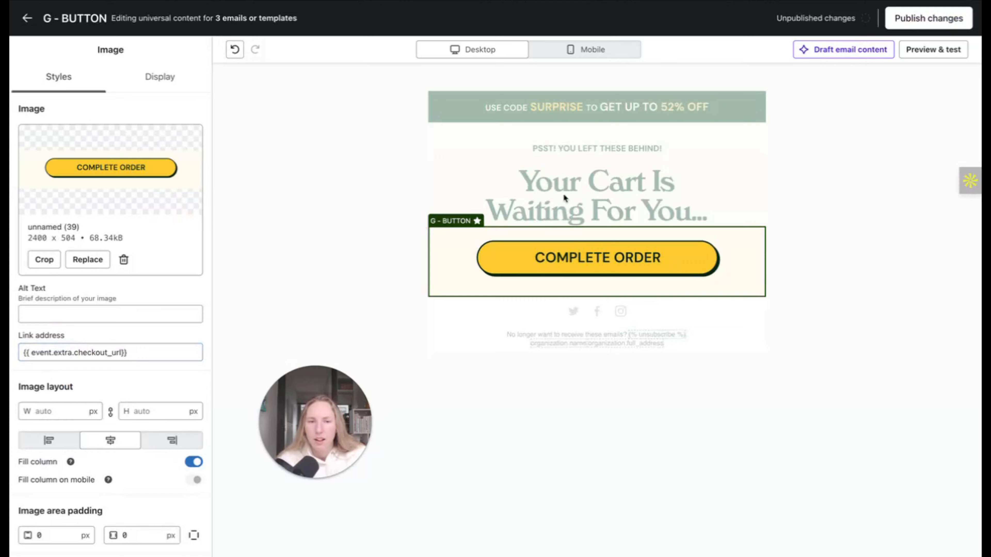
{"action": "left_click", "coordinate": [909, 18]}
{"action": "left_click", "coordinate": [622, 366]}
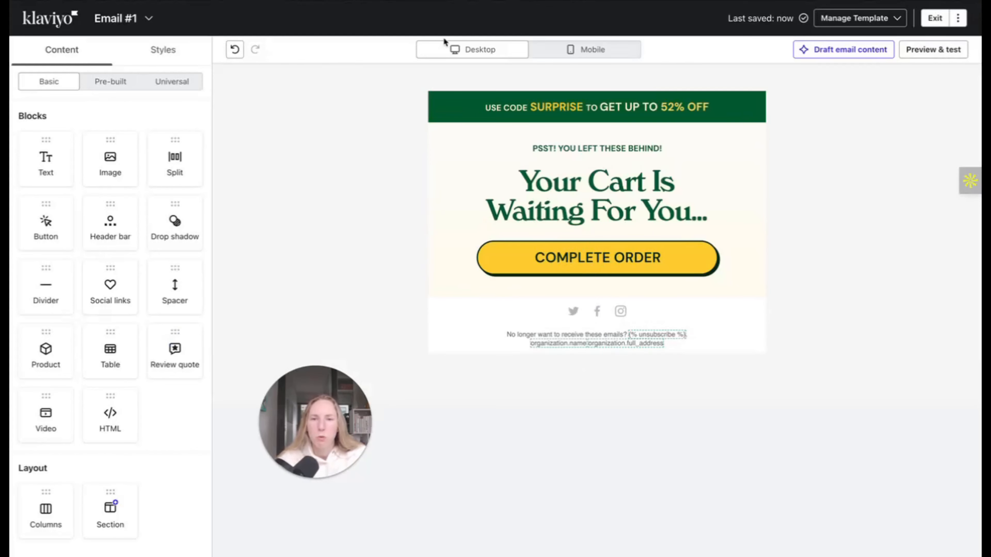
Step: Add the universal Abandonment table block below the Complete Order button in Email #1
{"action": "left_click", "coordinate": [186, 82]}
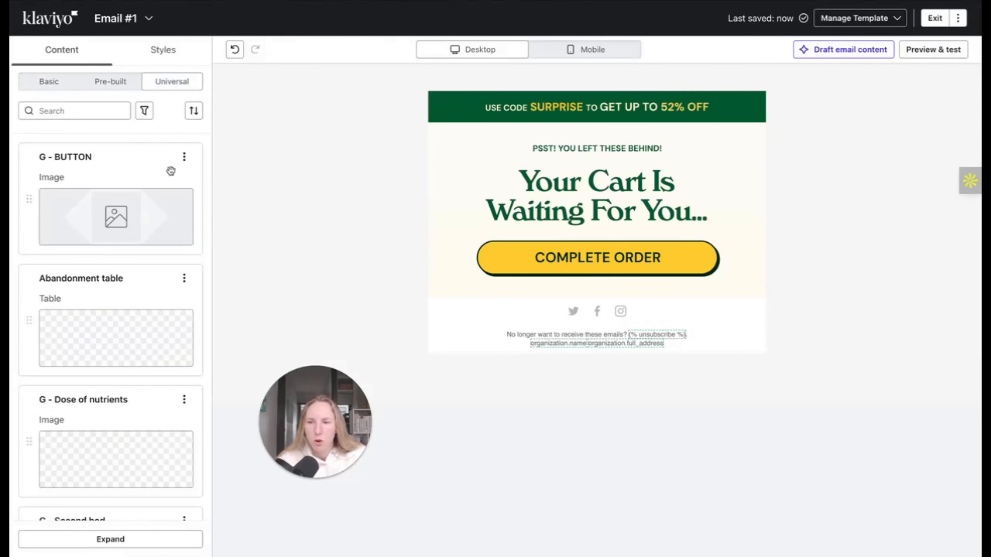
{"action": "left_click_drag", "start_coordinate": [110, 285], "coordinate": [597, 323]}
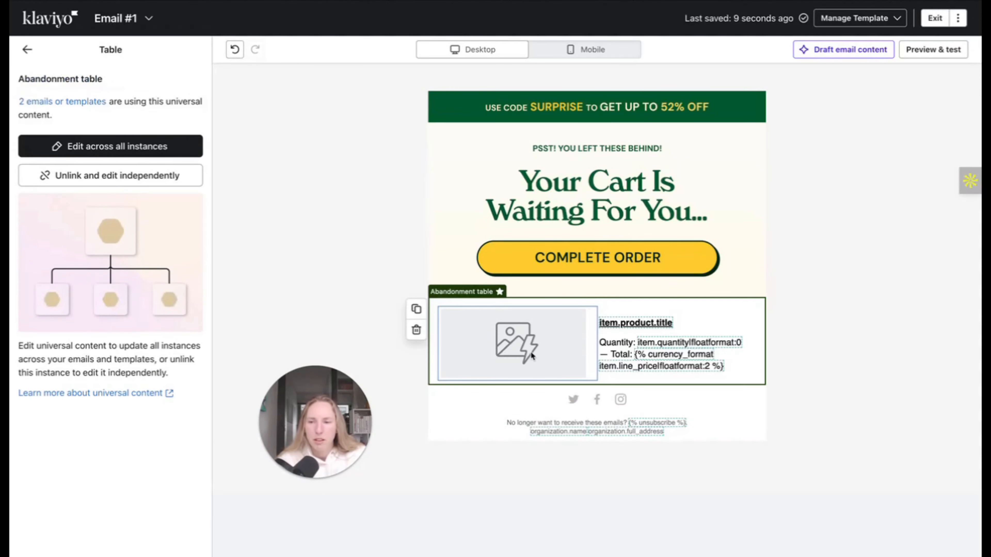
Step: Add the universal G - Second bod block directly below the Abandonment table in Email #1
{"action": "left_click", "coordinate": [391, 240]}
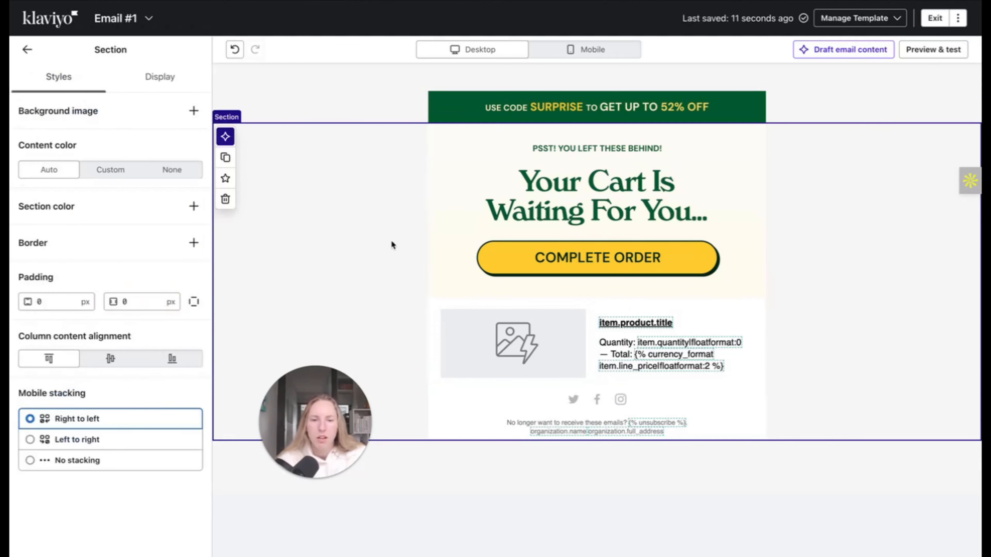
{"action": "left_click", "coordinate": [570, 339]}
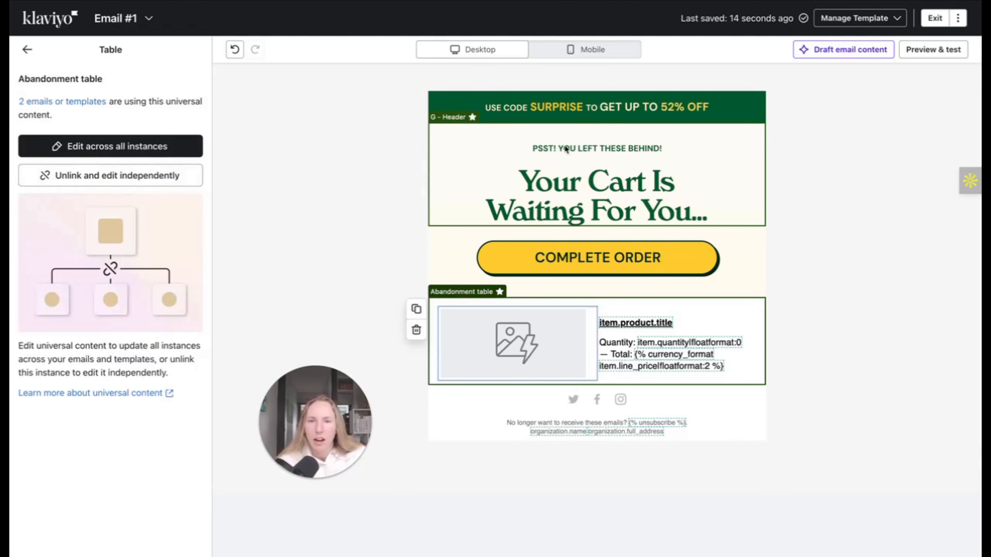
{"action": "left_click", "coordinate": [28, 51]}
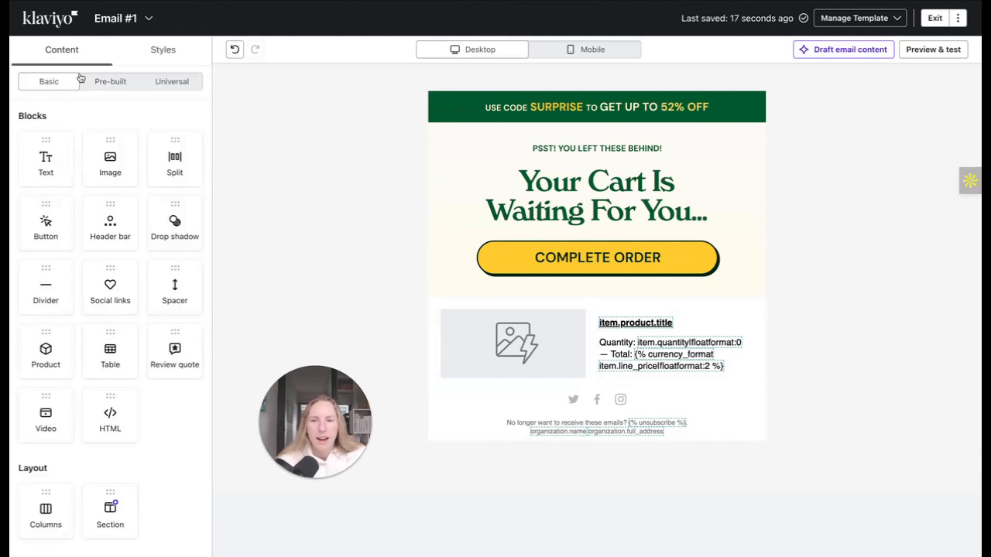
{"action": "left_click", "coordinate": [171, 81]}
{"action": "scroll", "coordinate": [127, 223], "scroll_direction": "down", "scroll_amount": 5}
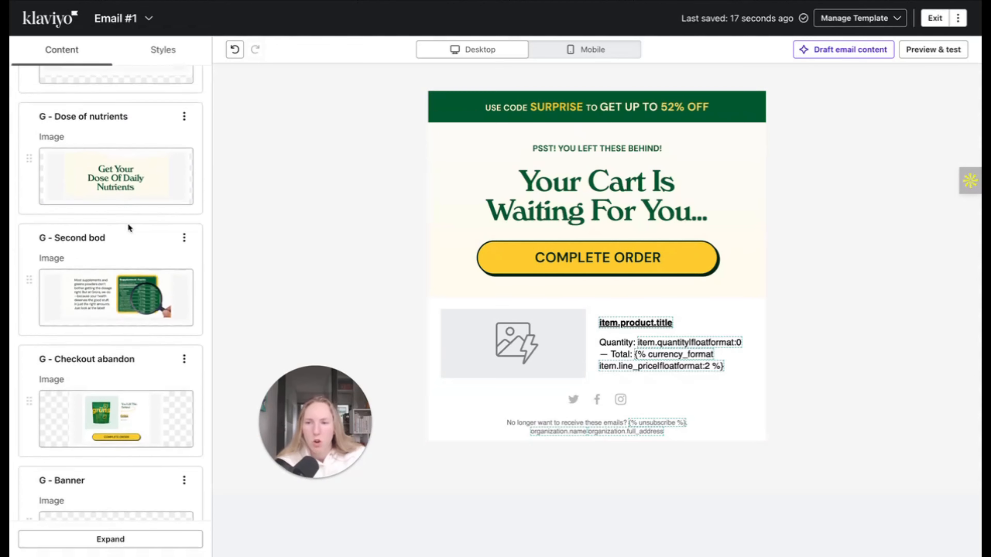
{"action": "scroll", "coordinate": [126, 218], "scroll_direction": "up", "scroll_amount": 3}
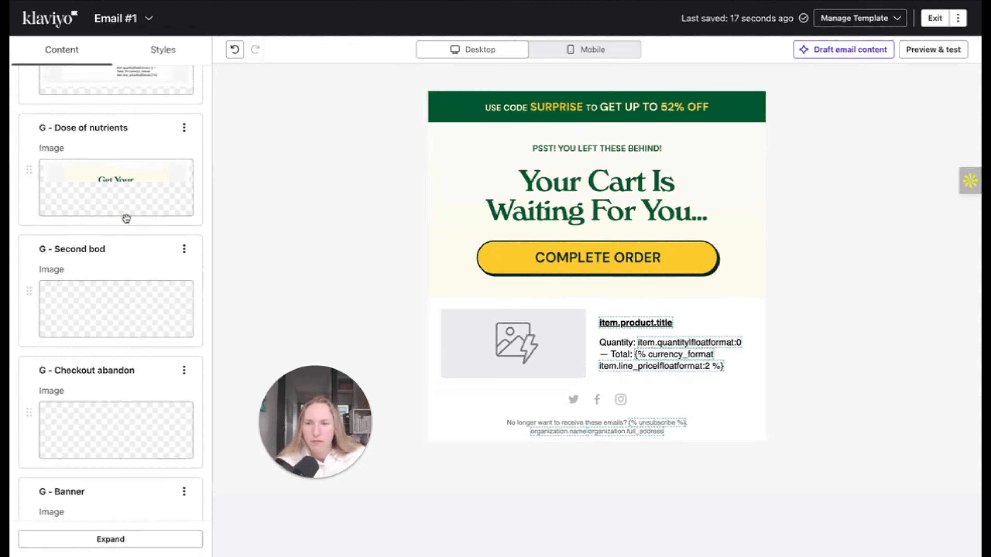
{"action": "scroll", "coordinate": [148, 250], "scroll_direction": "down", "scroll_amount": 4}
{"action": "scroll", "coordinate": [151, 287], "scroll_direction": "up", "scroll_amount": 3}
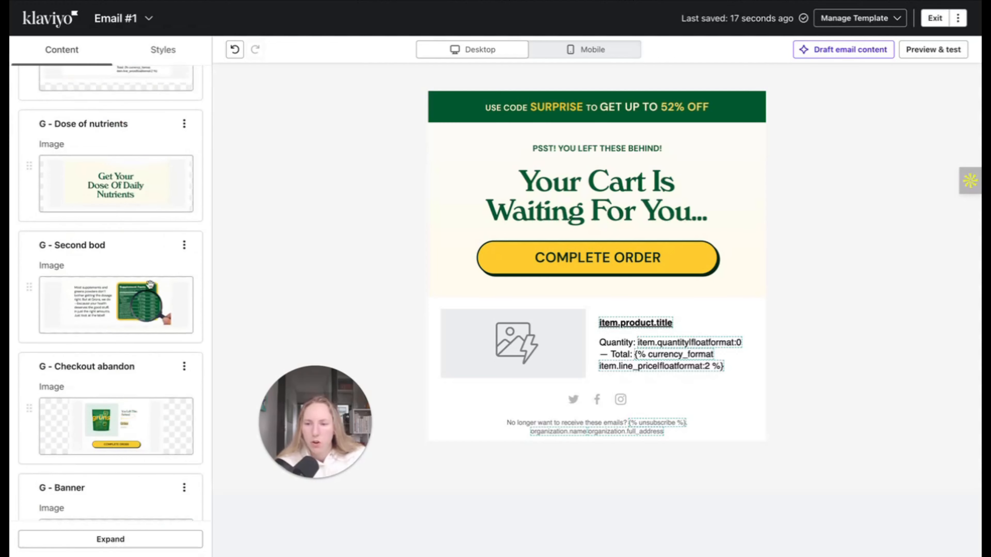
{"action": "scroll", "coordinate": [145, 281], "scroll_direction": "down", "scroll_amount": 6}
{"action": "scroll", "coordinate": [146, 277], "scroll_direction": "up", "scroll_amount": 9}
{"action": "scroll", "coordinate": [146, 277], "scroll_direction": "up", "scroll_amount": 4}
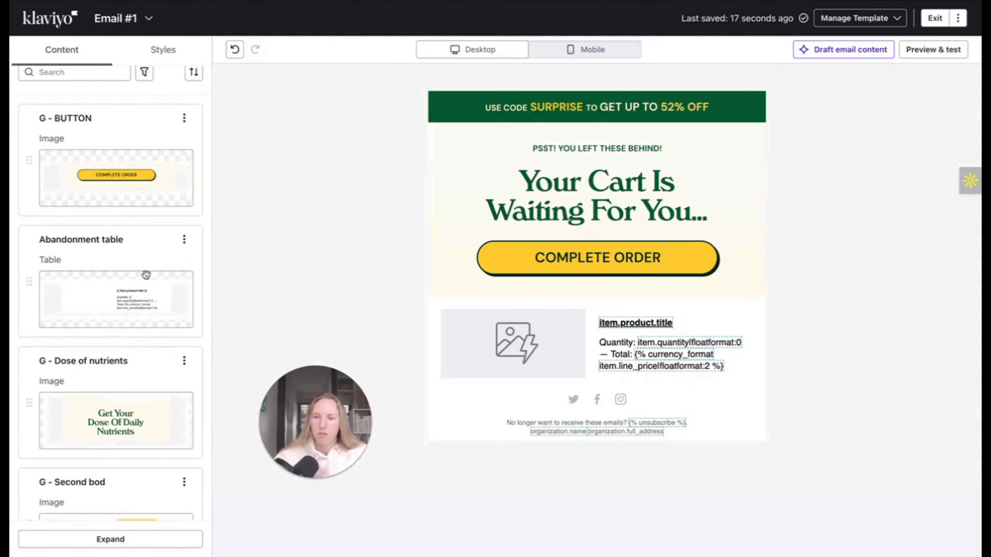
{"action": "scroll", "coordinate": [146, 277], "scroll_direction": "up", "scroll_amount": 1}
{"action": "scroll", "coordinate": [144, 275], "scroll_direction": "down", "scroll_amount": 8}
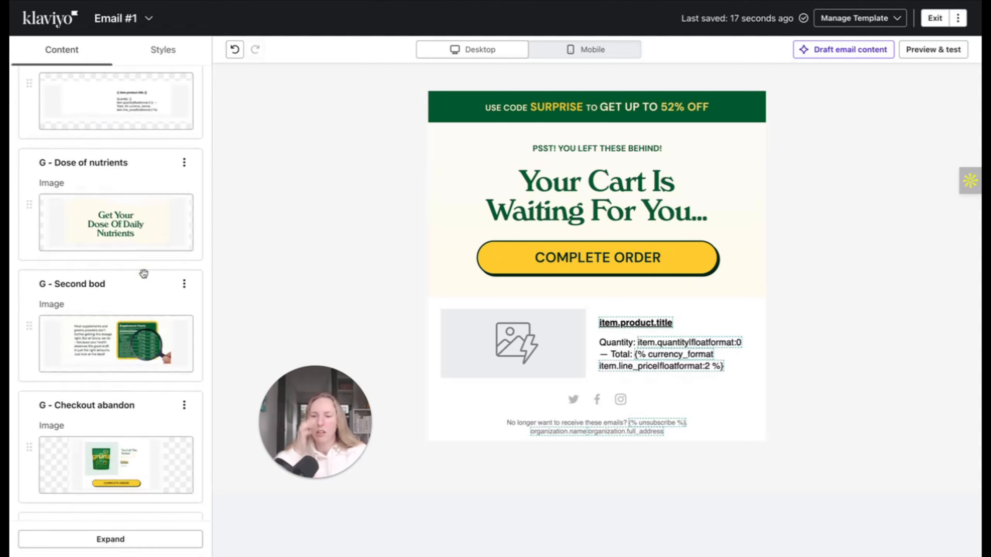
{"action": "left_click_drag", "start_coordinate": [121, 236], "coordinate": [650, 394]}
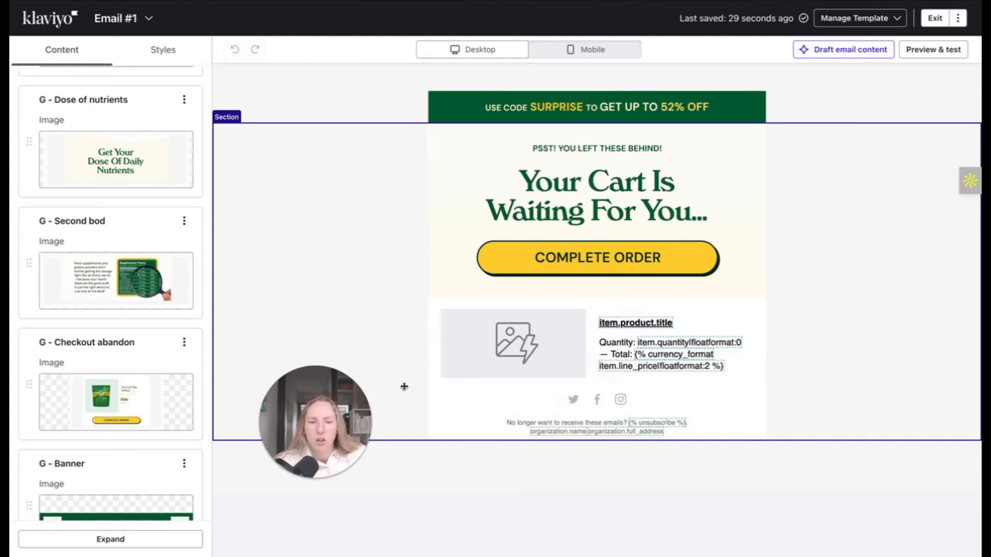
Step: Add another universal G - BUTTON block below the supplement facts image in Email #1
{"action": "left_click", "coordinate": [28, 51]}
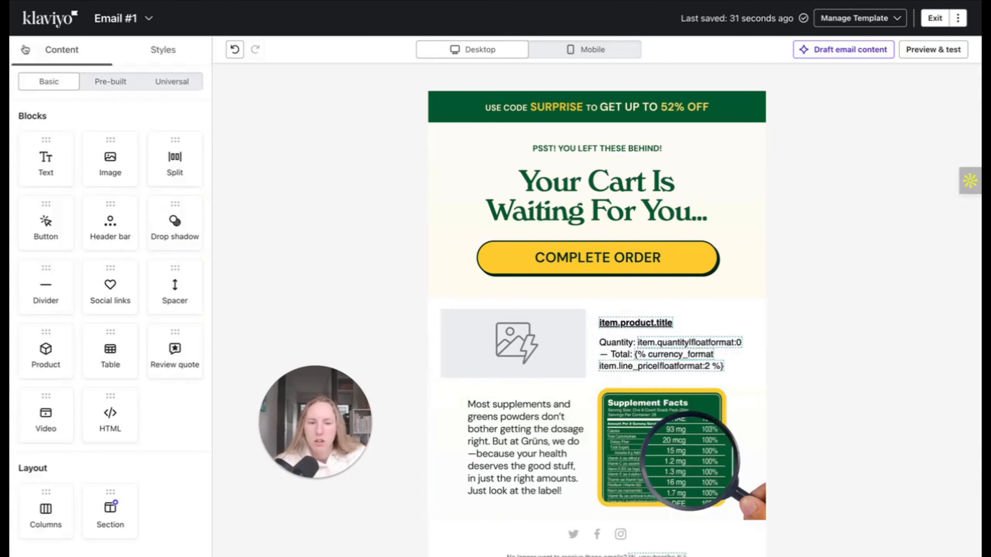
{"action": "left_click", "coordinate": [175, 82]}
{"action": "scroll", "coordinate": [132, 242], "scroll_direction": "down", "scroll_amount": 12}
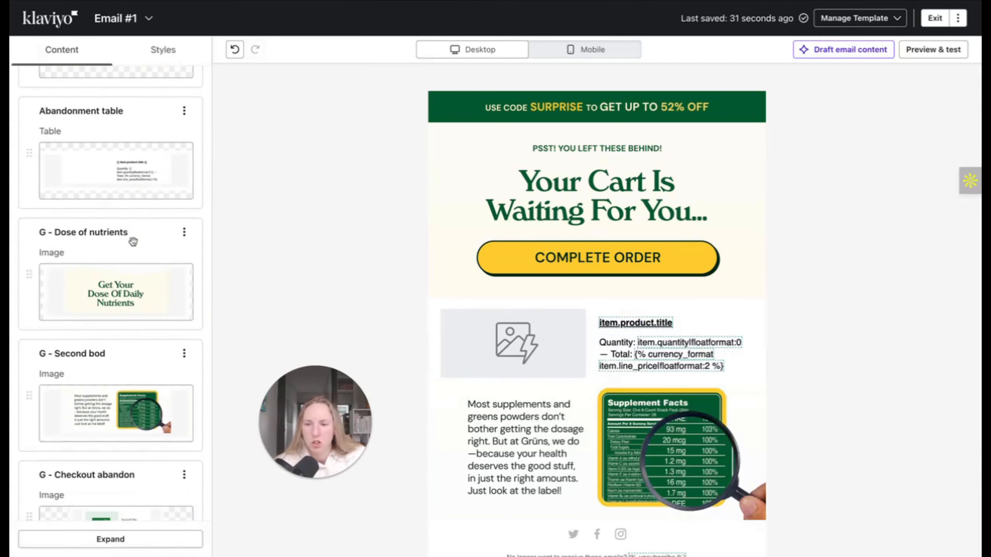
{"action": "scroll", "coordinate": [134, 239], "scroll_direction": "up", "scroll_amount": 12}
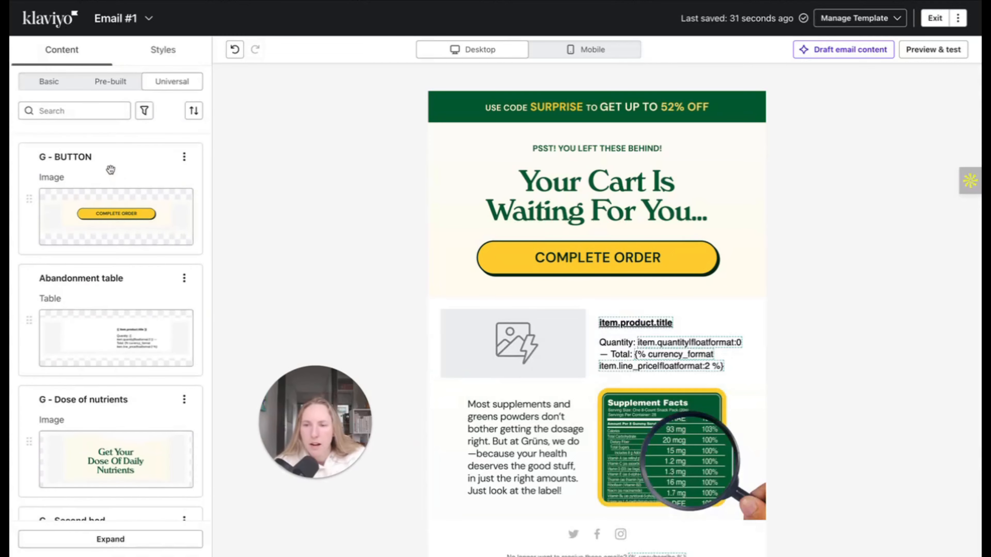
{"action": "left_click_drag", "start_coordinate": [111, 170], "coordinate": [636, 460]}
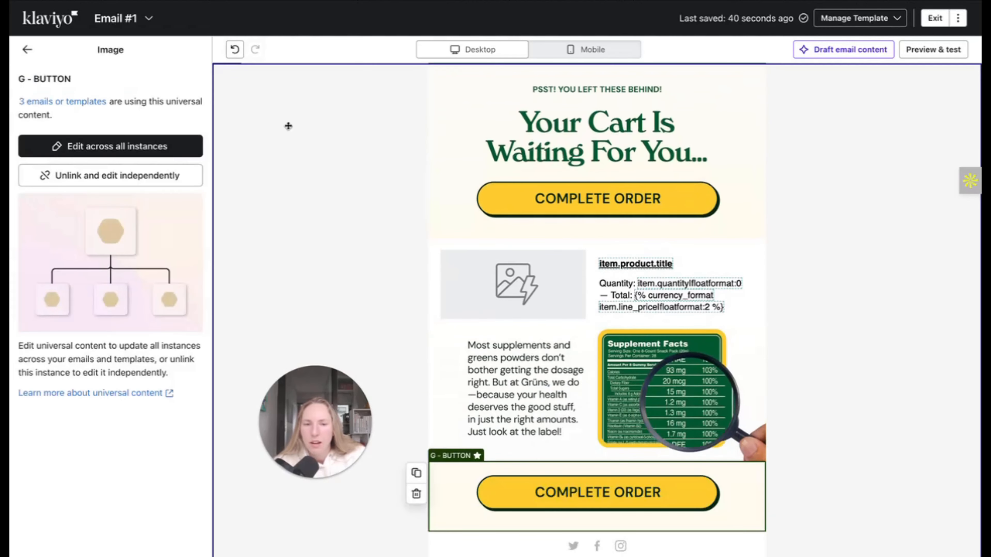
Step: Insert the universal G - Dose of nutrients block between the supplement facts image and the lower Complete Order button
{"action": "left_click", "coordinate": [26, 49]}
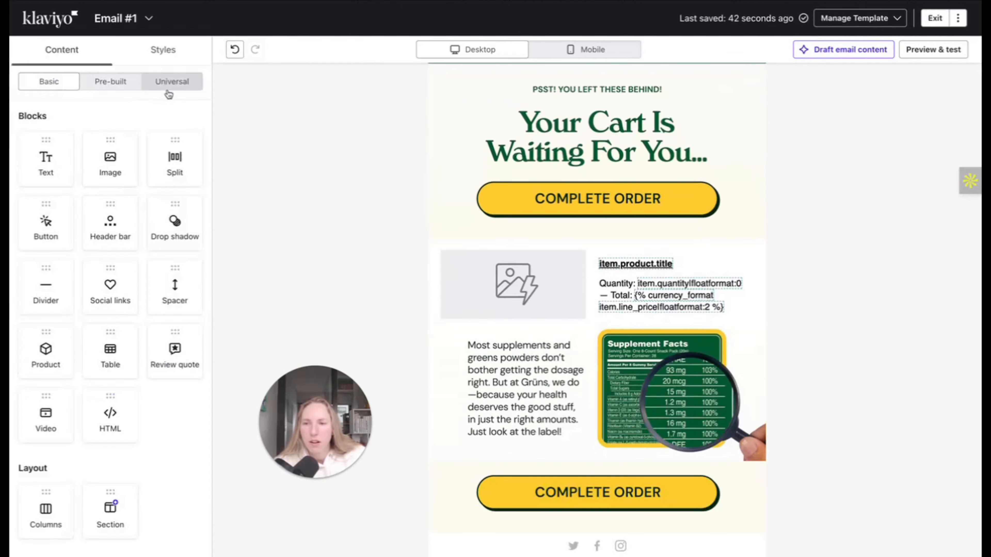
{"action": "left_click", "coordinate": [169, 82]}
{"action": "scroll", "coordinate": [122, 204], "scroll_direction": "down", "scroll_amount": 3}
{"action": "left_click_drag", "start_coordinate": [122, 204], "coordinate": [639, 445]}
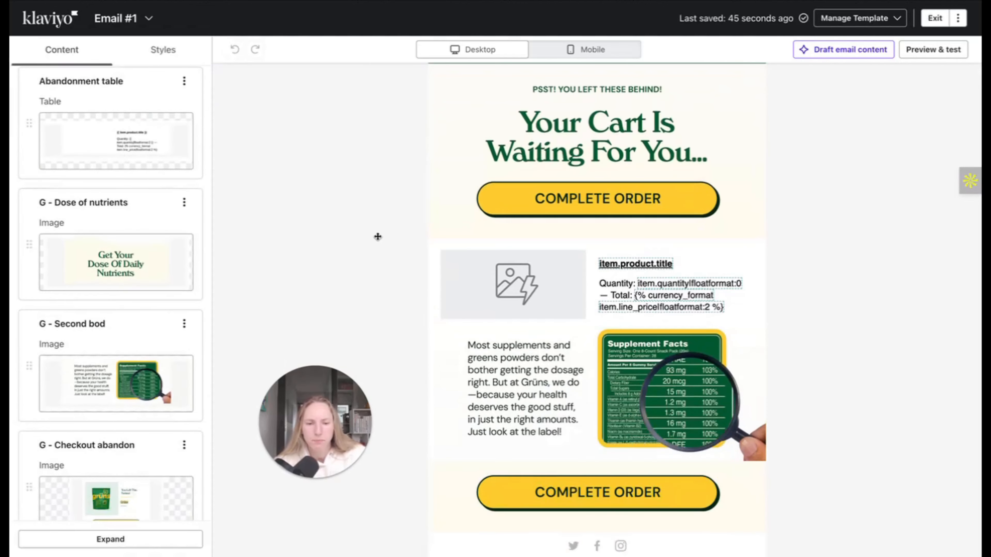
{"action": "left_click", "coordinate": [28, 50]}
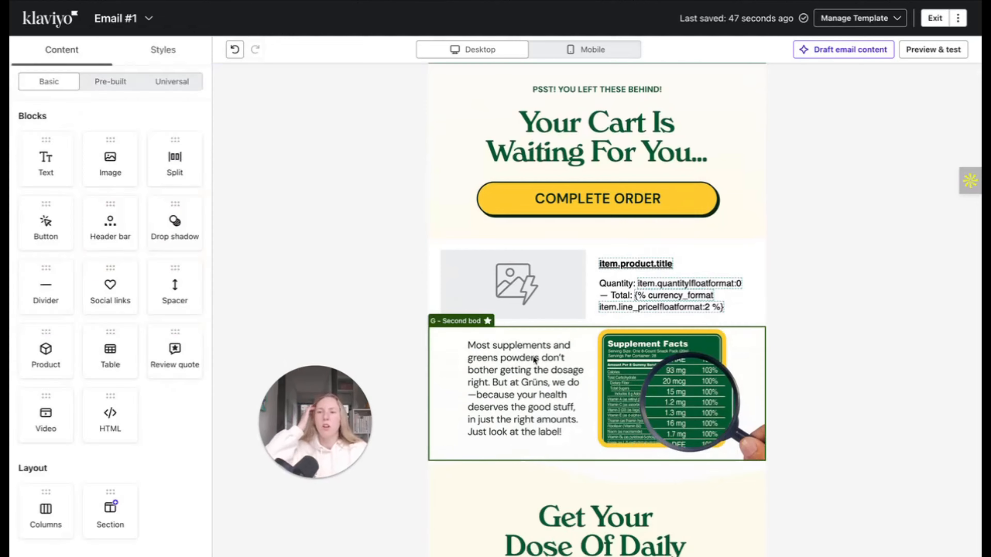
Step: Review the Email #1 layout and preview it with a recent Checkout Started event, examining the dynamic product table
{"action": "scroll", "coordinate": [566, 370], "scroll_direction": "down", "scroll_amount": 5}
{"action": "scroll", "coordinate": [554, 370], "scroll_direction": "up", "scroll_amount": 10}
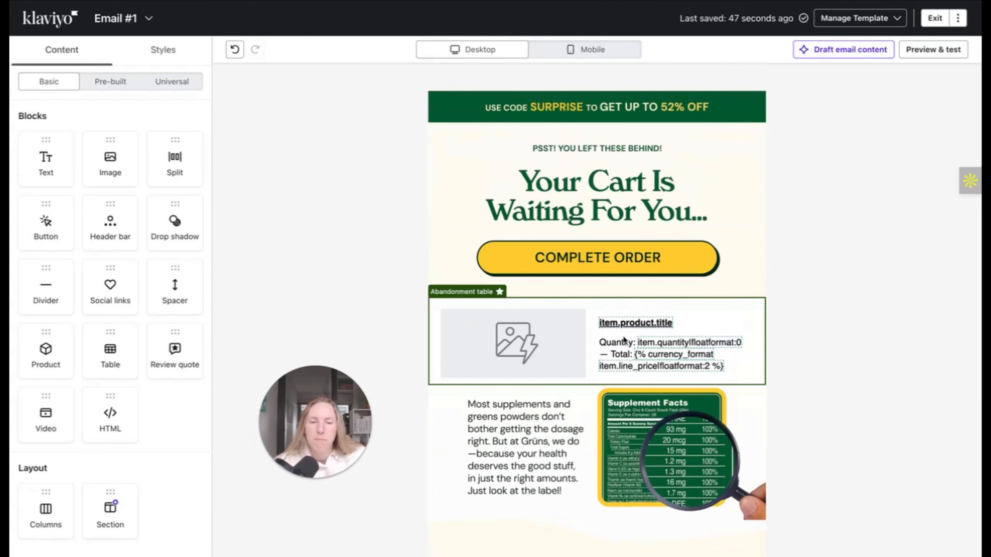
{"action": "scroll", "coordinate": [623, 338], "scroll_direction": "down", "scroll_amount": 5}
{"action": "scroll", "coordinate": [620, 328], "scroll_direction": "up", "scroll_amount": 5}
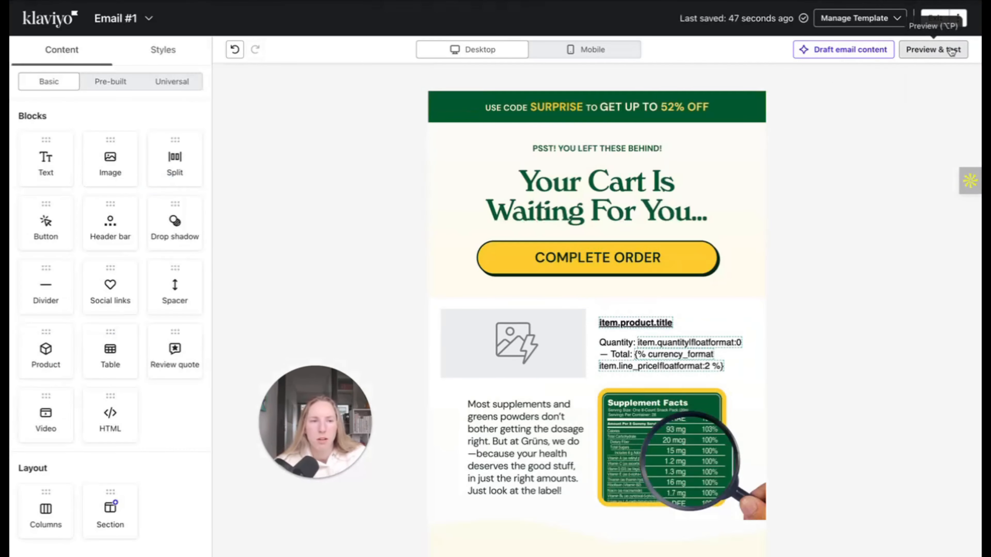
{"action": "left_click", "coordinate": [934, 50]}
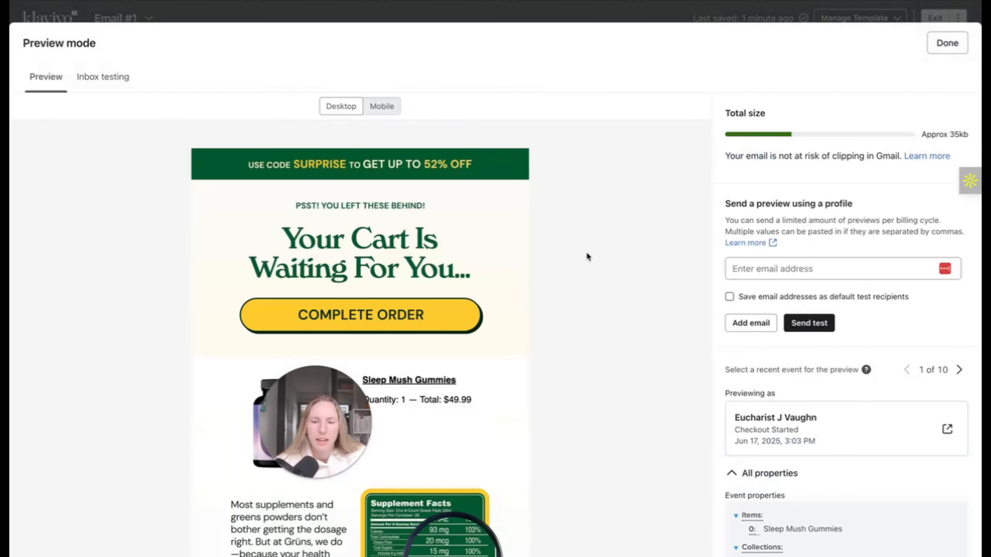
{"action": "scroll", "coordinate": [598, 250], "scroll_direction": "down", "scroll_amount": 5}
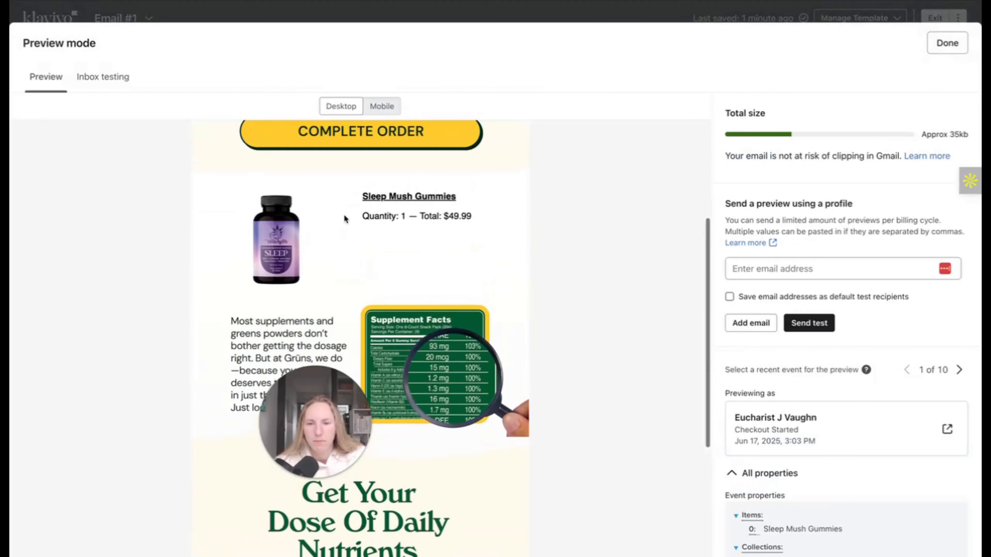
{"action": "scroll", "coordinate": [274, 236], "scroll_direction": "up", "scroll_amount": 1}
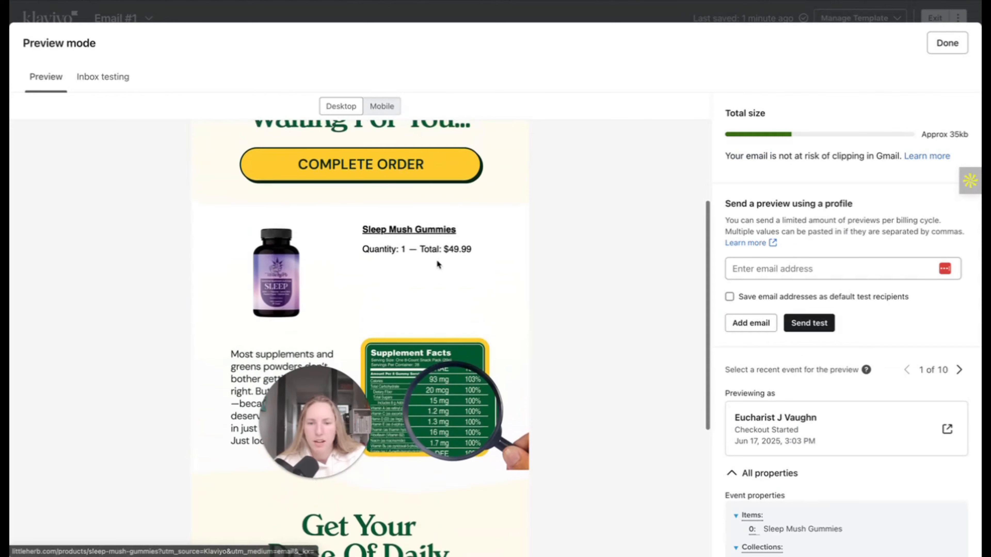
{"action": "left_click", "coordinate": [947, 43]}
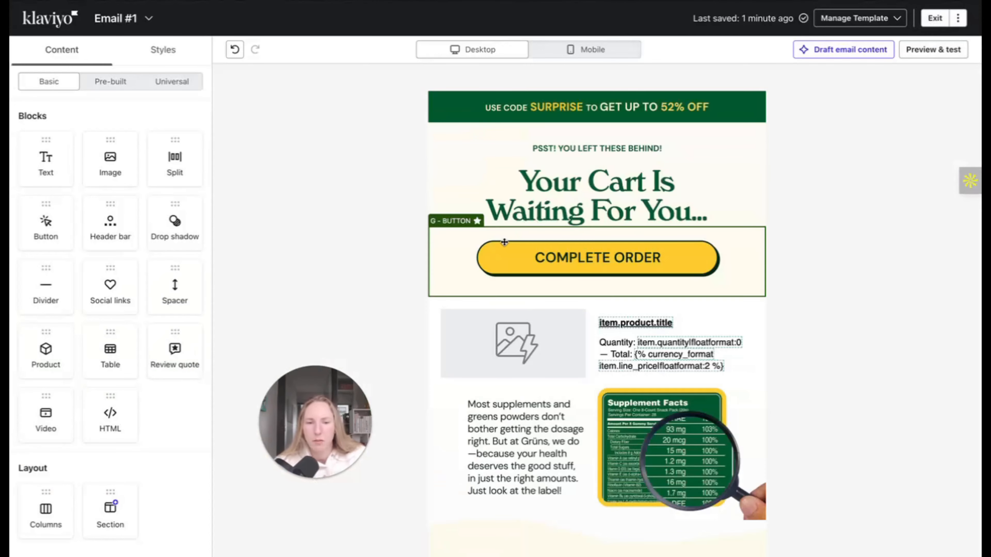
Step: Inspect the Abandonment table's dynamic text cell in the all-instances editor, and look over the Abandoned Cart: Email 1 template
{"action": "left_click", "coordinate": [640, 338]}
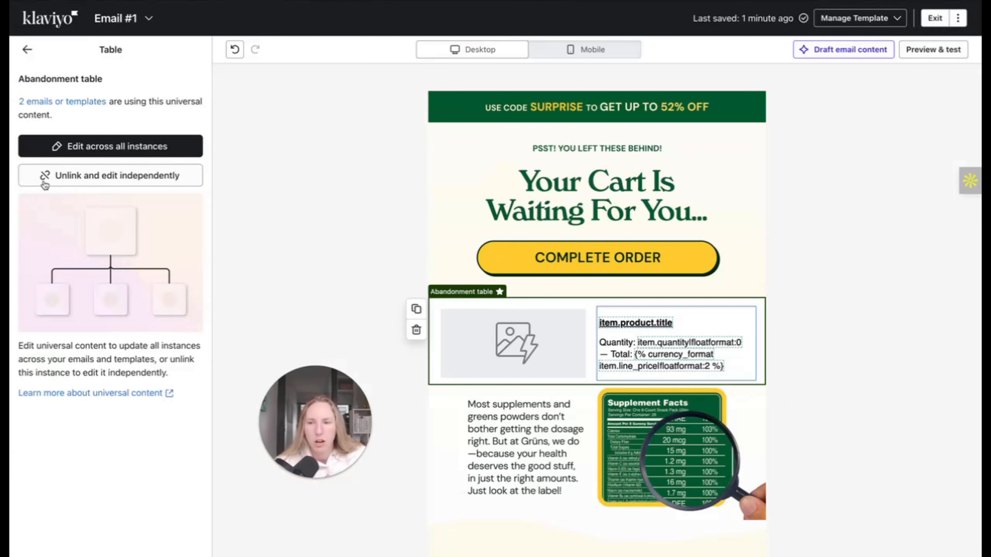
{"action": "left_click", "coordinate": [91, 155]}
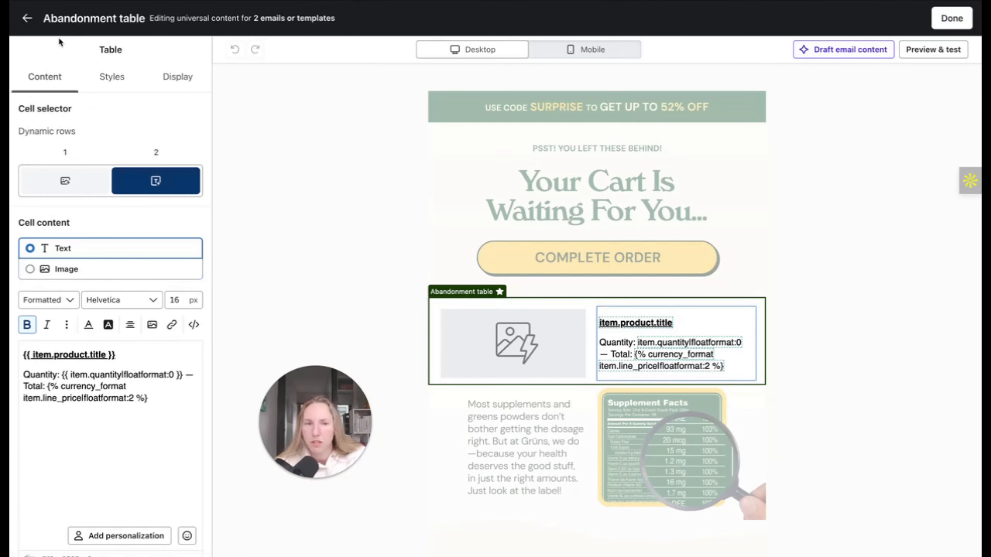
{"action": "left_click", "coordinate": [952, 18]}
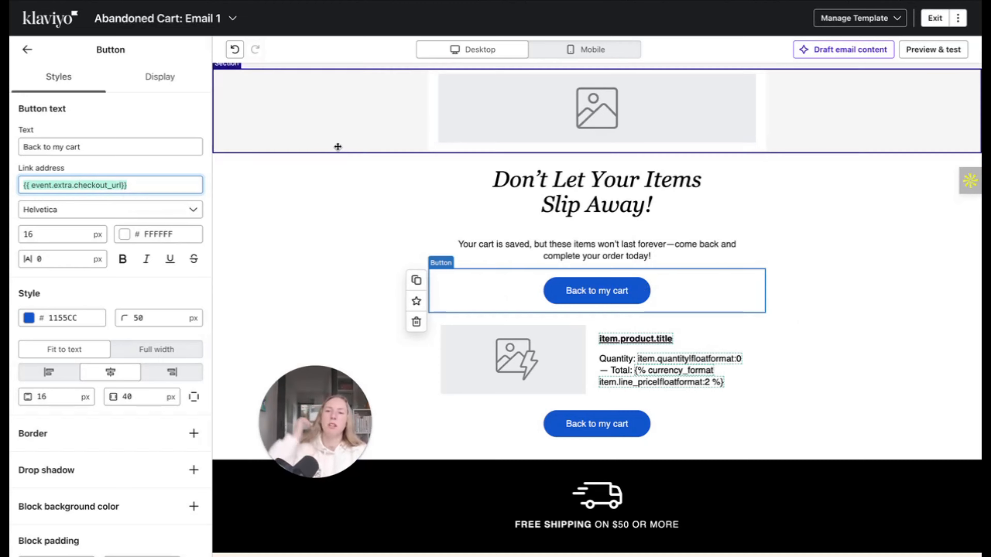
{"action": "scroll", "coordinate": [314, 133], "scroll_direction": "down", "scroll_amount": 2}
{"action": "scroll", "coordinate": [453, 236], "scroll_direction": "up", "scroll_amount": 2}
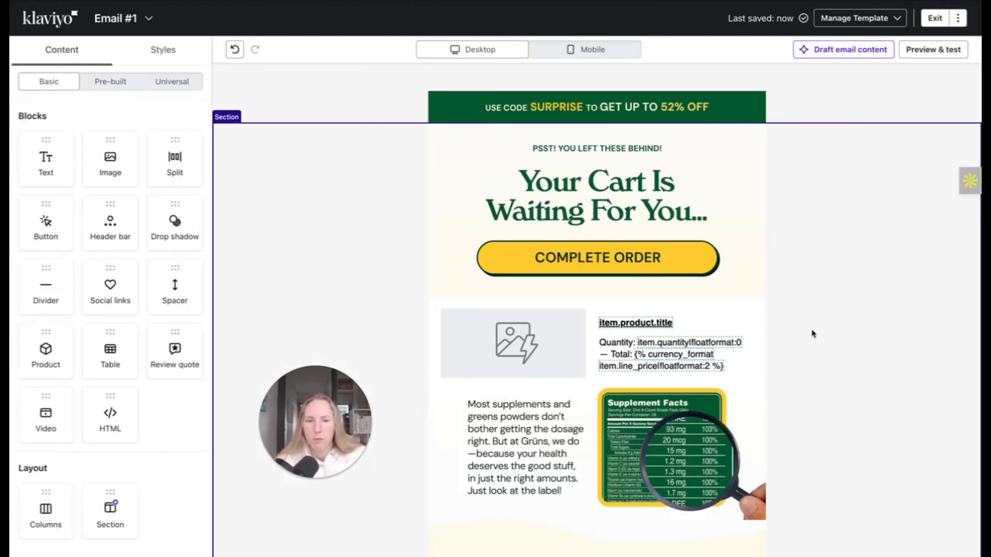
{"action": "scroll", "coordinate": [562, 289], "scroll_direction": "down", "scroll_amount": 3}
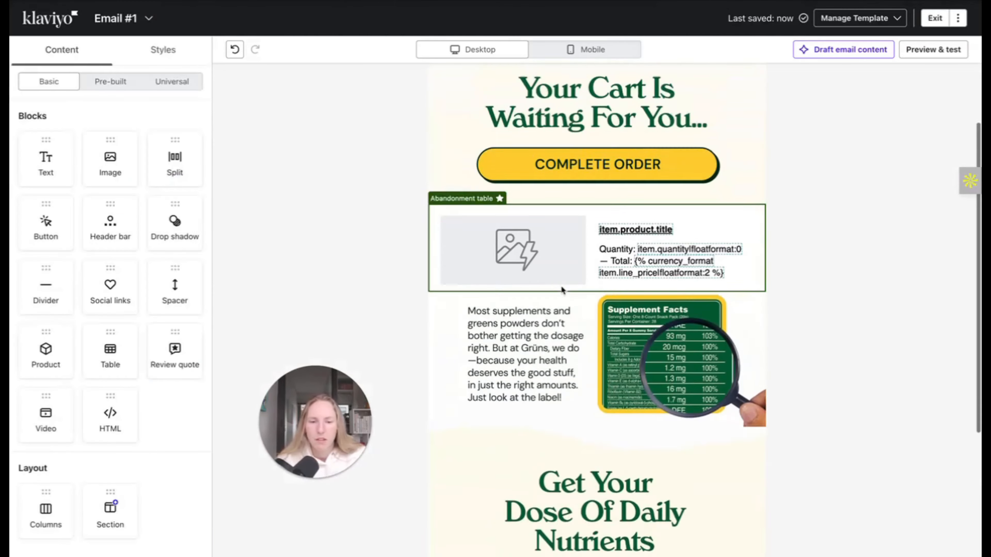
{"action": "scroll", "coordinate": [562, 289], "scroll_direction": "up", "scroll_amount": 2}
{"action": "left_click", "coordinate": [562, 290]}
{"action": "left_click", "coordinate": [119, 177]}
{"action": "left_click_drag", "start_coordinate": [129, 353], "coordinate": [51, 362]}
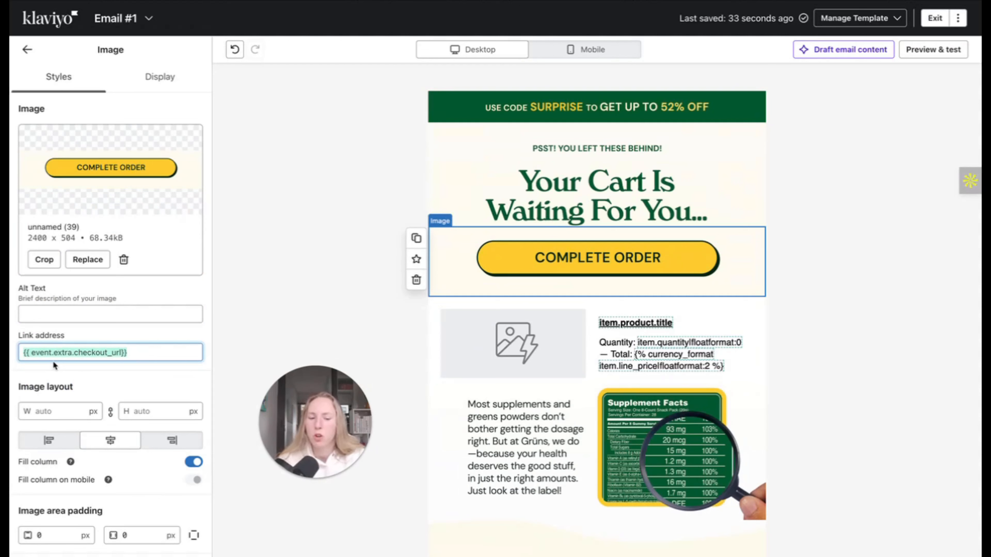
{"action": "type", "text": "thelittleher"}
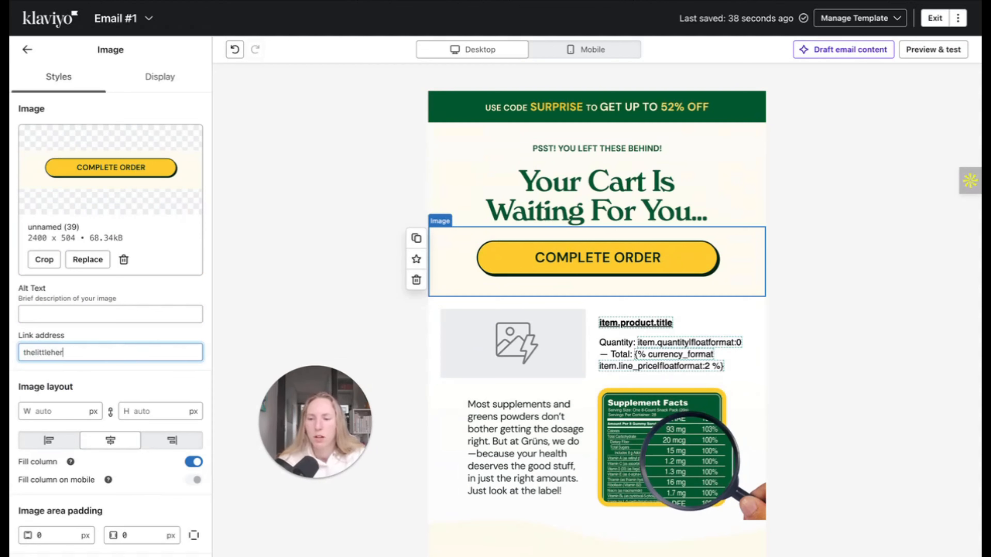
{"action": "type", "text": "b.com"}
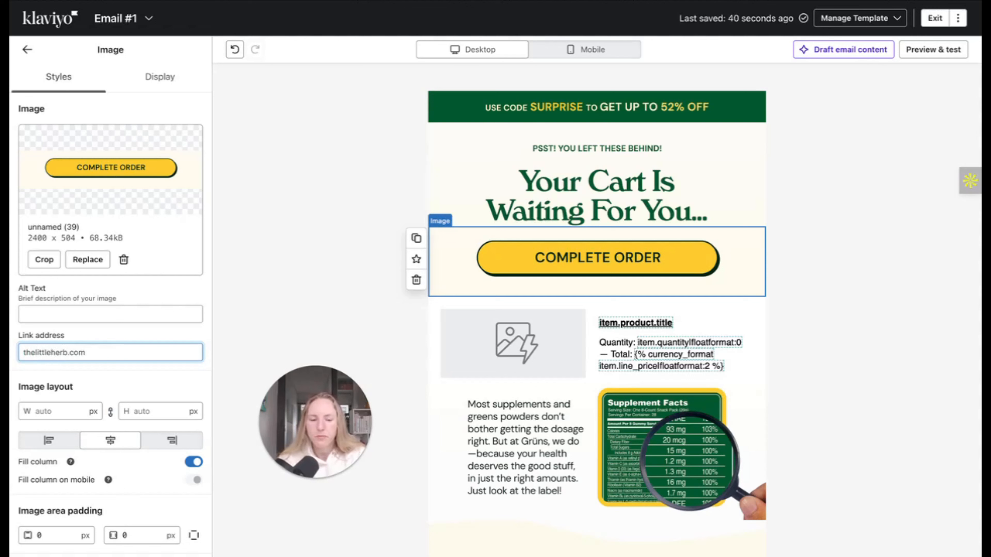
{"action": "type", "text": "/checkout"}
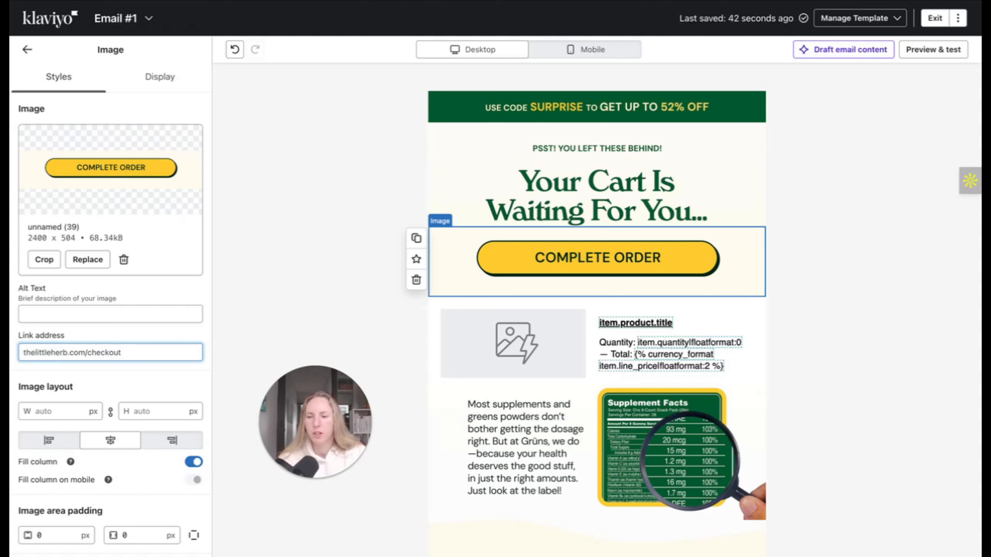
{"action": "left_click_drag", "start_coordinate": [148, 352], "coordinate": [25, 351]}
{"action": "type", "text": "http://thelittleherb.com/checkout"}
{"action": "left_click", "coordinate": [244, 322]}
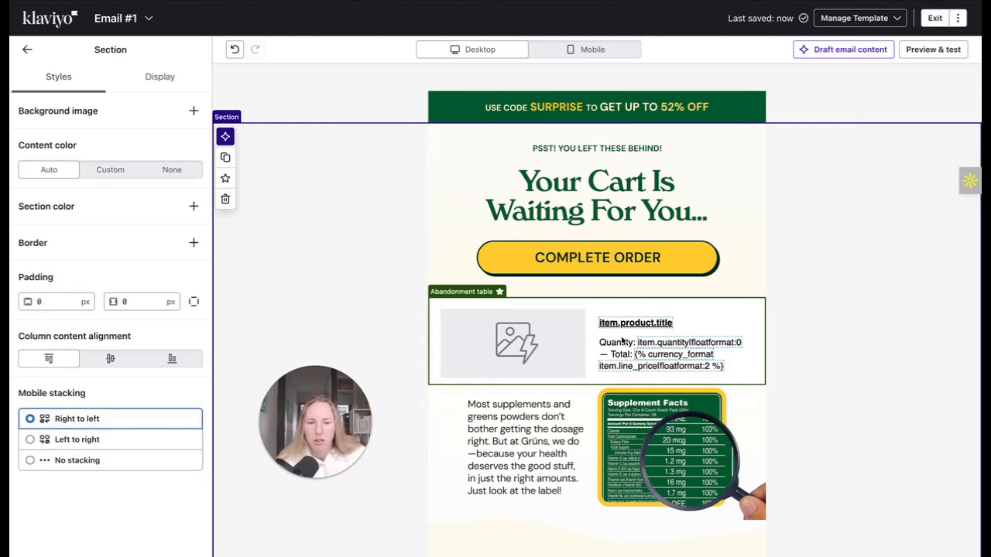
{"action": "left_click", "coordinate": [626, 263]}
{"action": "left_click", "coordinate": [136, 358]}
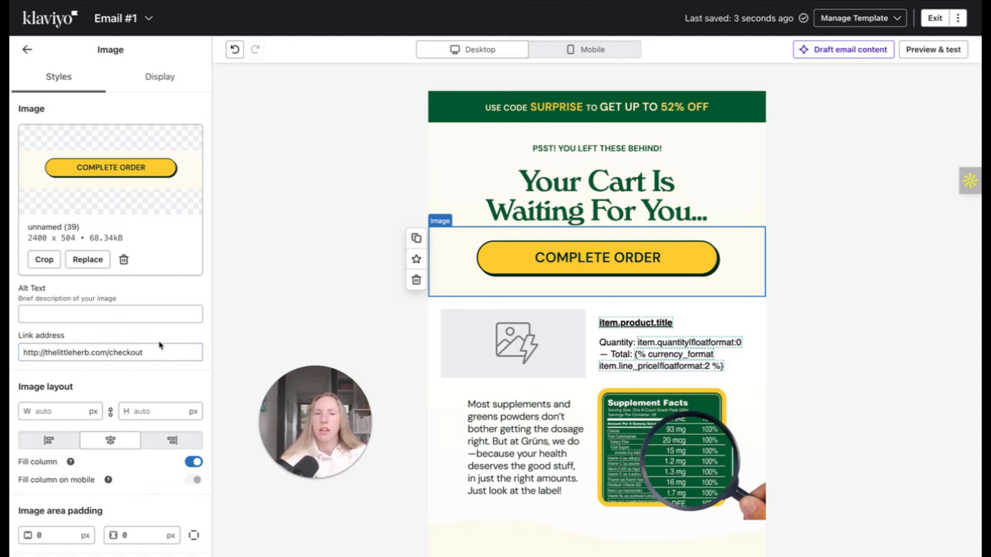
{"action": "left_click_drag", "start_coordinate": [166, 349], "coordinate": [120, 354]}
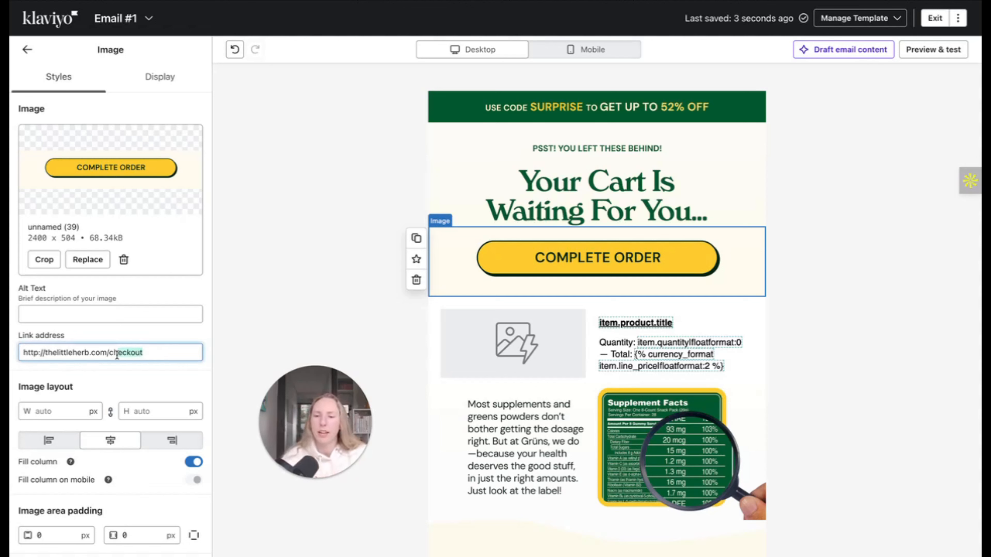
{"action": "type", "text": "car"}
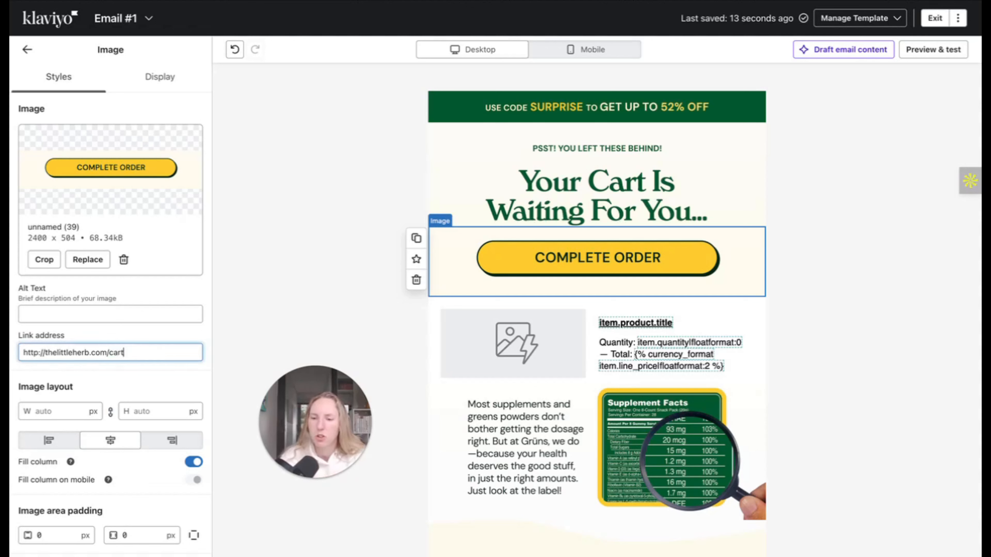
{"action": "left_click", "coordinate": [304, 331]}
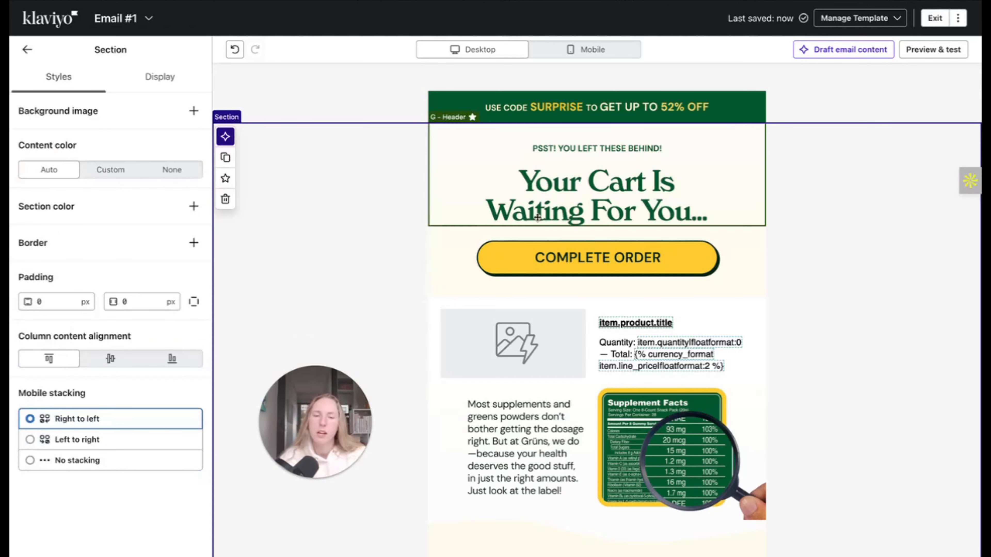
{"action": "left_click", "coordinate": [574, 256]}
{"action": "left_click", "coordinate": [142, 351]}
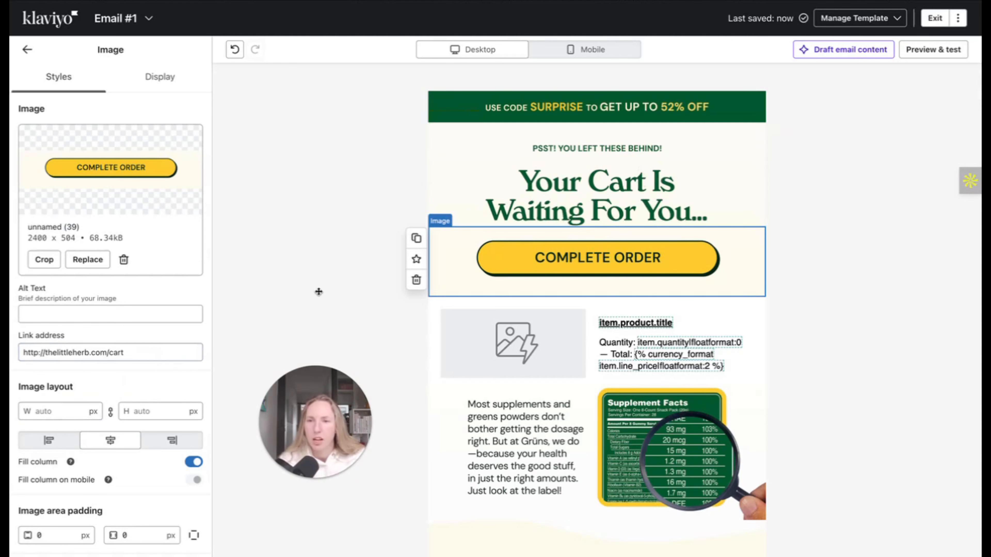
{"action": "scroll", "coordinate": [319, 292], "scroll_direction": "down", "scroll_amount": 1}
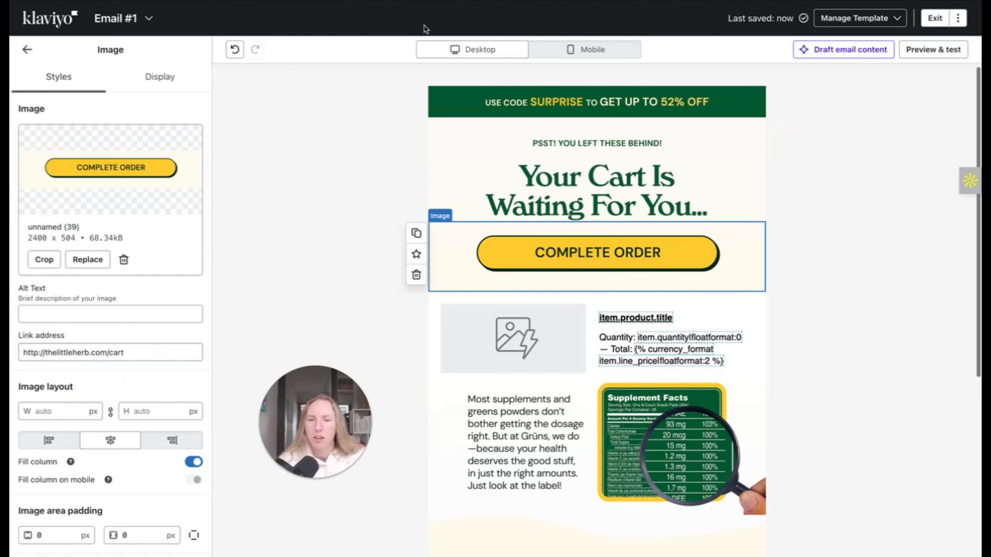
Step: Leave the email editor and save Email #1's content as a template named CHECKOUT TEMPLATE
{"action": "left_click", "coordinate": [52, 25]}
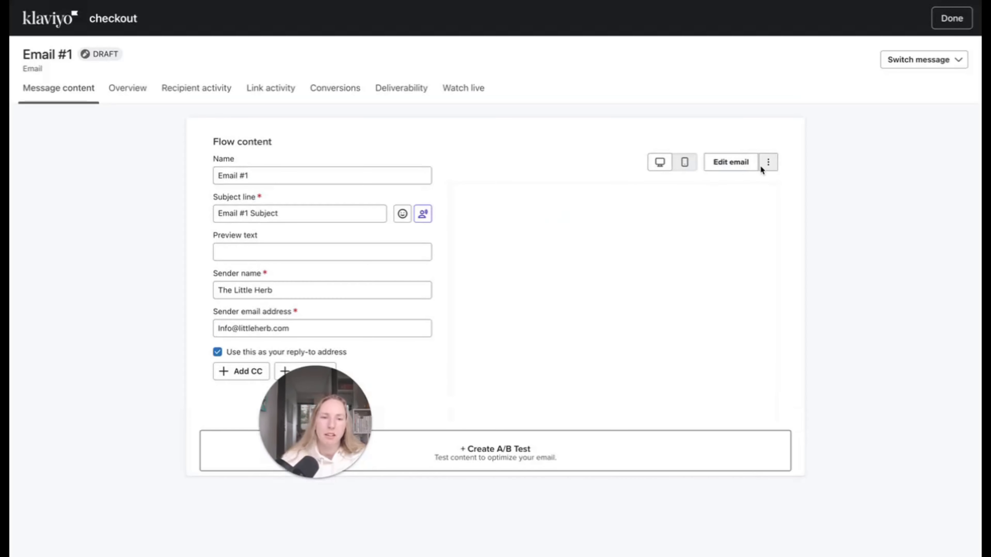
{"action": "left_click", "coordinate": [769, 163]}
{"action": "left_click", "coordinate": [743, 215]}
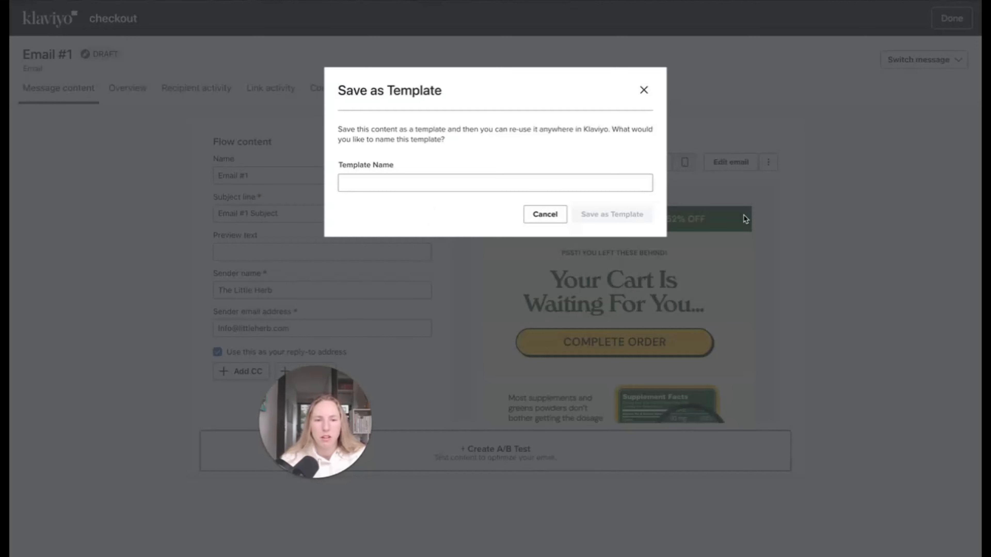
{"action": "left_click", "coordinate": [412, 185]}
{"action": "type", "text": "CHECKOUT TEMPLATE"}
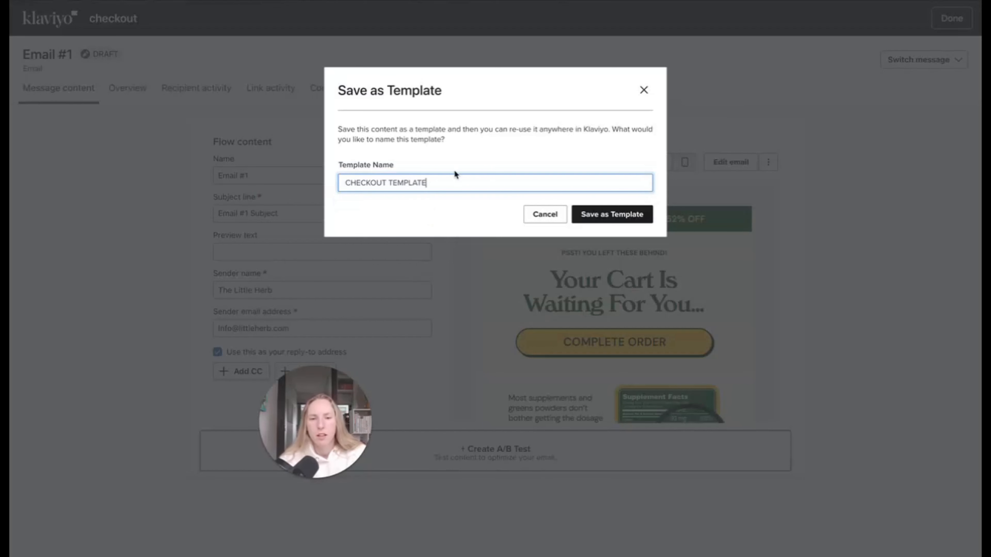
{"action": "left_click", "coordinate": [603, 217]}
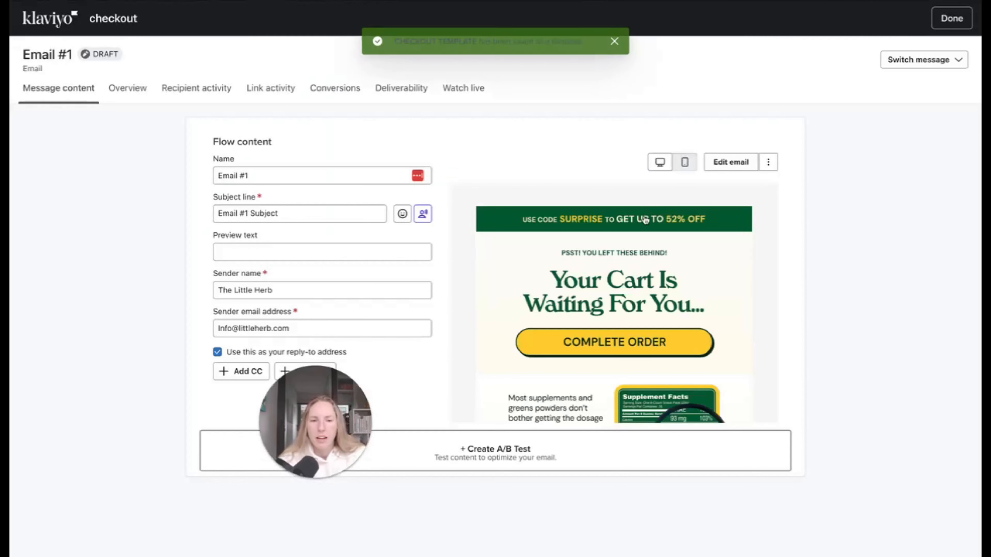
{"action": "left_click", "coordinate": [615, 42]}
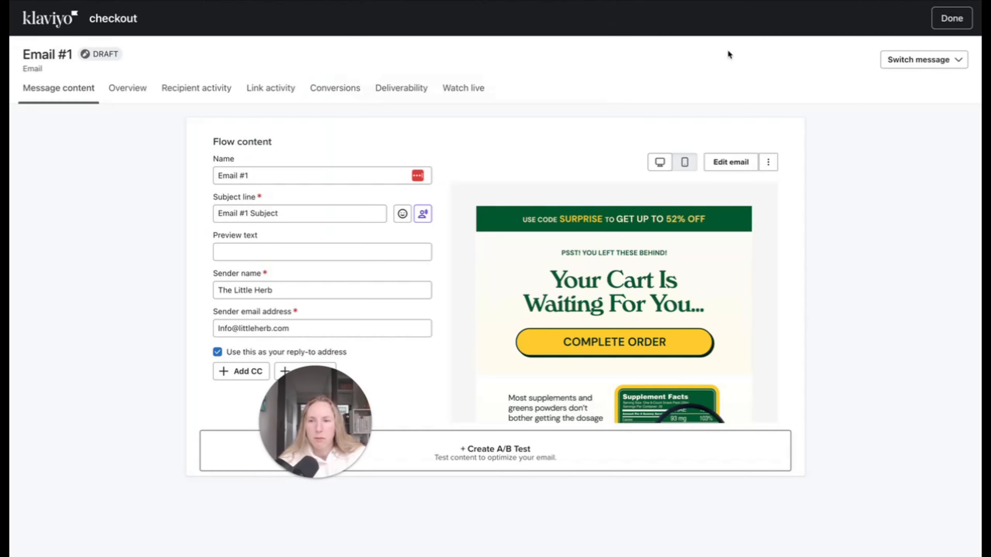
Step: Close Email #1's message settings, look over the checkout flow's sequence, and go back to the list of flows
{"action": "left_click", "coordinate": [958, 17]}
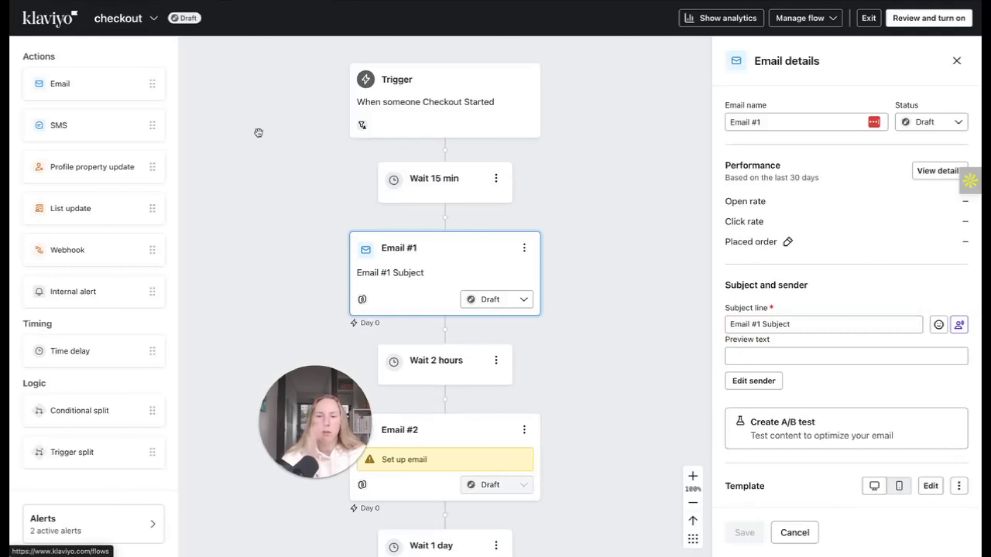
{"action": "scroll", "coordinate": [495, 312], "scroll_direction": "down", "scroll_amount": 6}
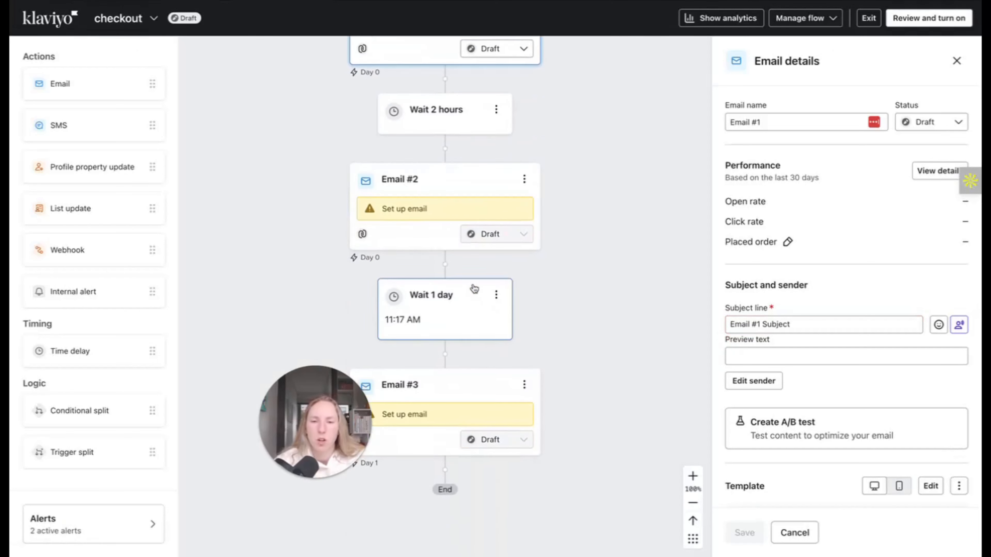
{"action": "scroll", "coordinate": [514, 179], "scroll_direction": "up", "scroll_amount": 7}
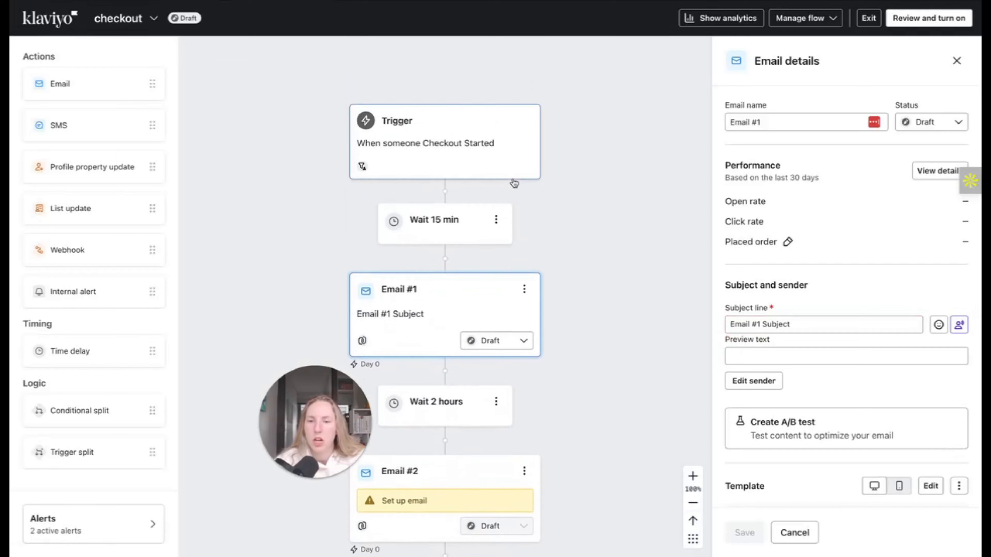
{"action": "left_click", "coordinate": [62, 21]}
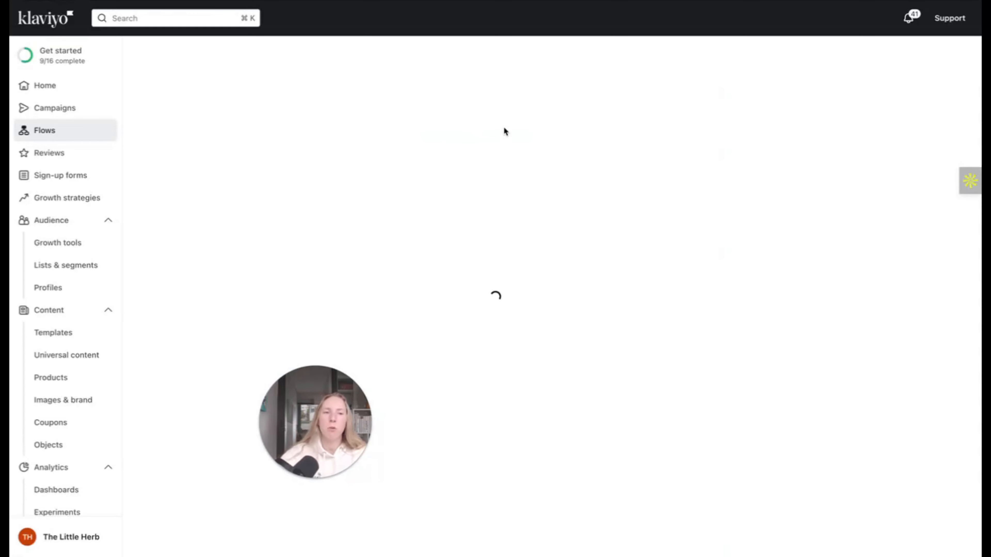
{"action": "scroll", "coordinate": [625, 104], "scroll_direction": "down", "scroll_amount": 1}
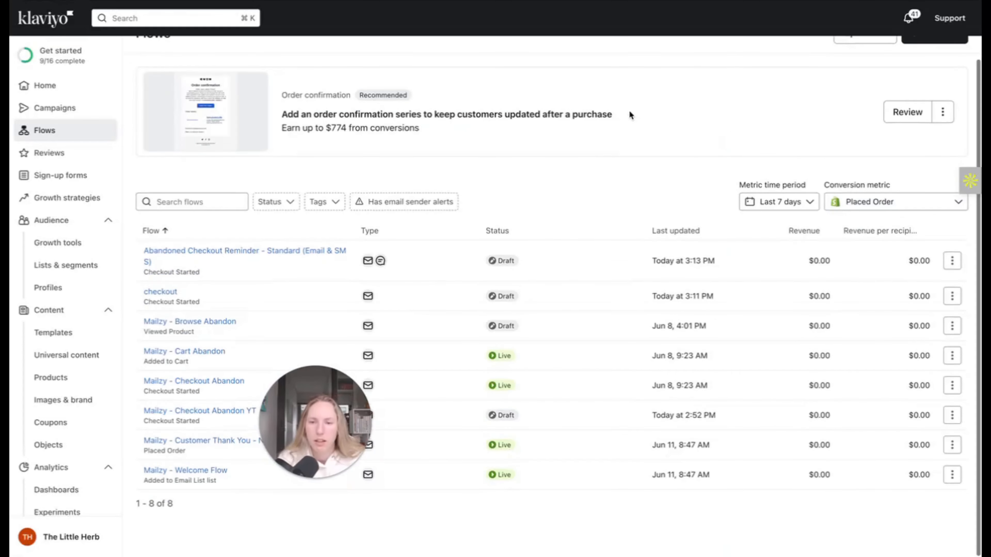
{"action": "scroll", "coordinate": [629, 110], "scroll_direction": "up", "scroll_amount": 1}
Step: Create a new flow from scratch named CART, choosing to build it manually
{"action": "left_click", "coordinate": [935, 56]}
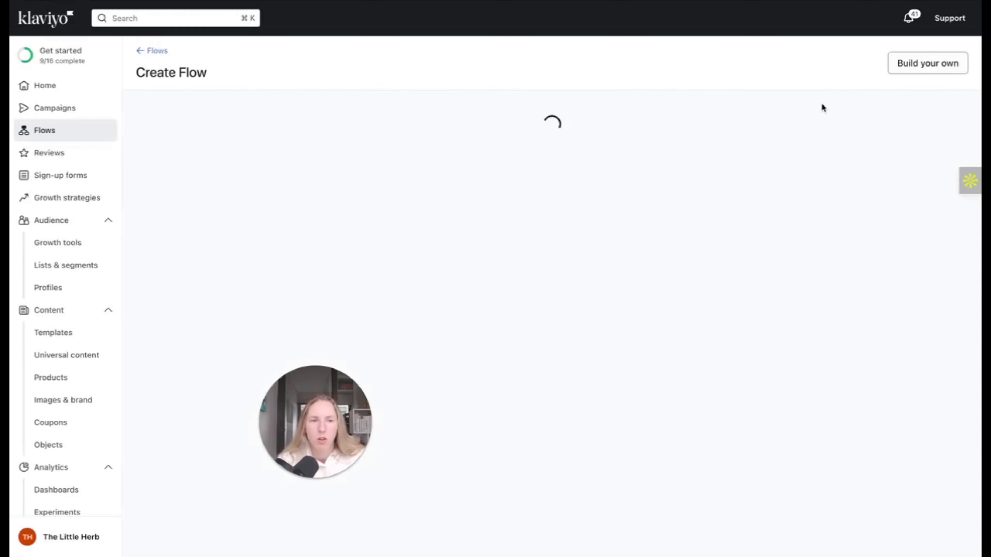
{"action": "left_click", "coordinate": [936, 64]}
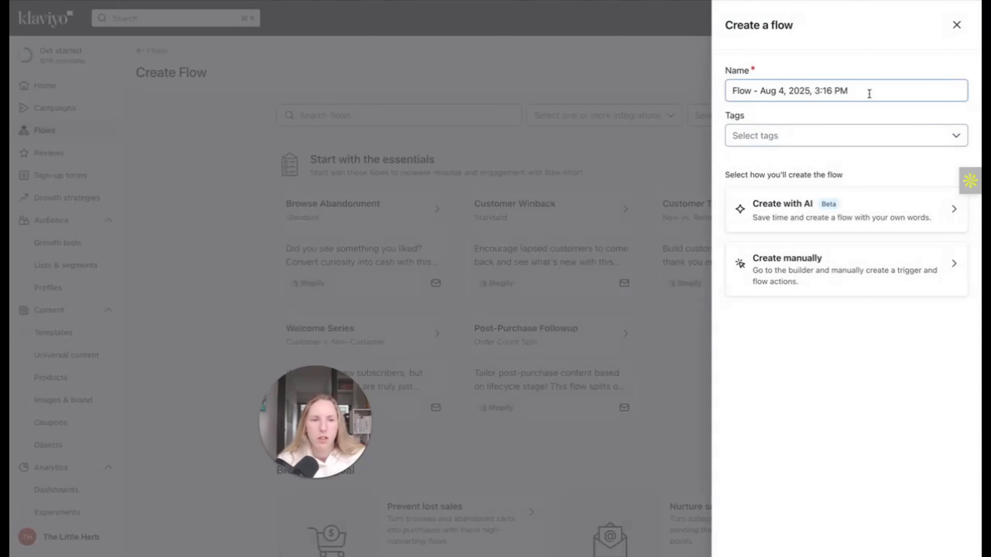
{"action": "triple_click", "coordinate": [870, 94]}
{"action": "type", "text": "CART"}
{"action": "left_click", "coordinate": [809, 286]}
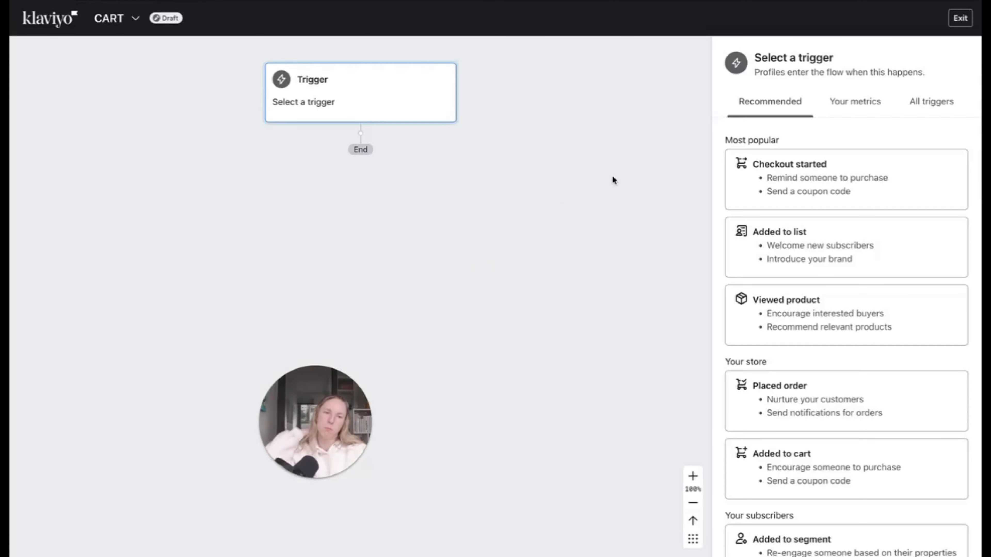
Step: Choose the Shopify Added to Cart metric as the CART flow's trigger
{"action": "scroll", "coordinate": [785, 252], "scroll_direction": "down", "scroll_amount": 4}
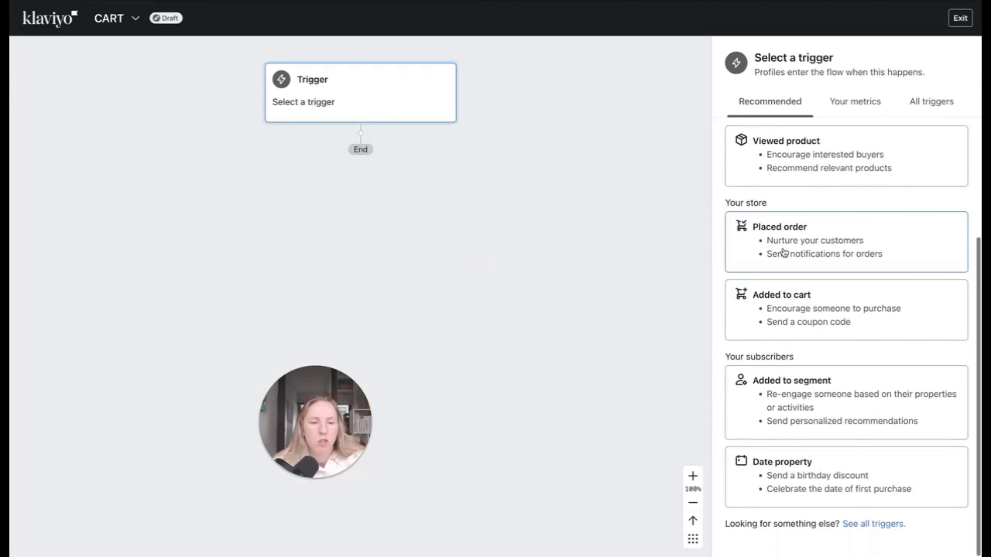
{"action": "left_click", "coordinate": [790, 303]}
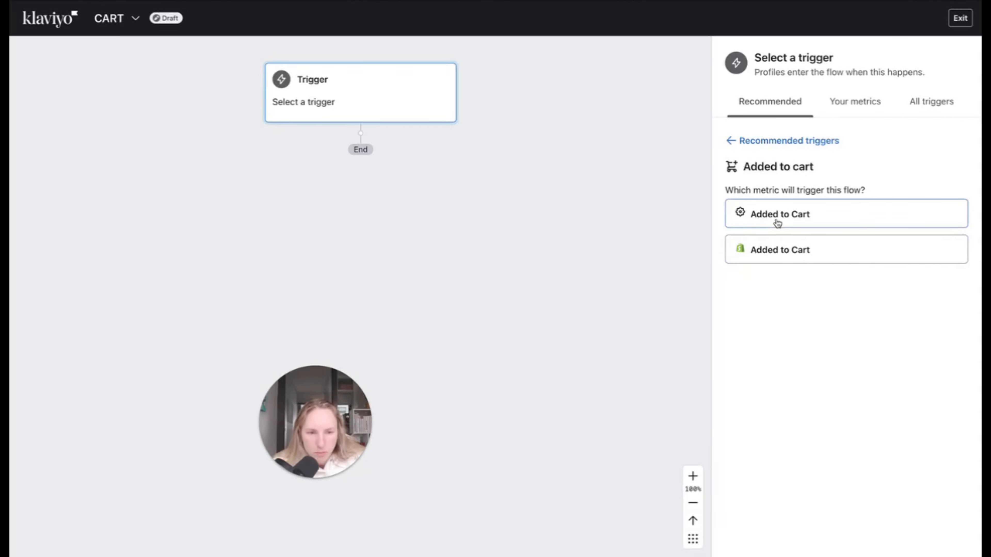
{"action": "left_click", "coordinate": [775, 251]}
Step: Add a profile filter on what someone has done (or not done), using the Shopify Placed Order metric
{"action": "left_click", "coordinate": [940, 304]}
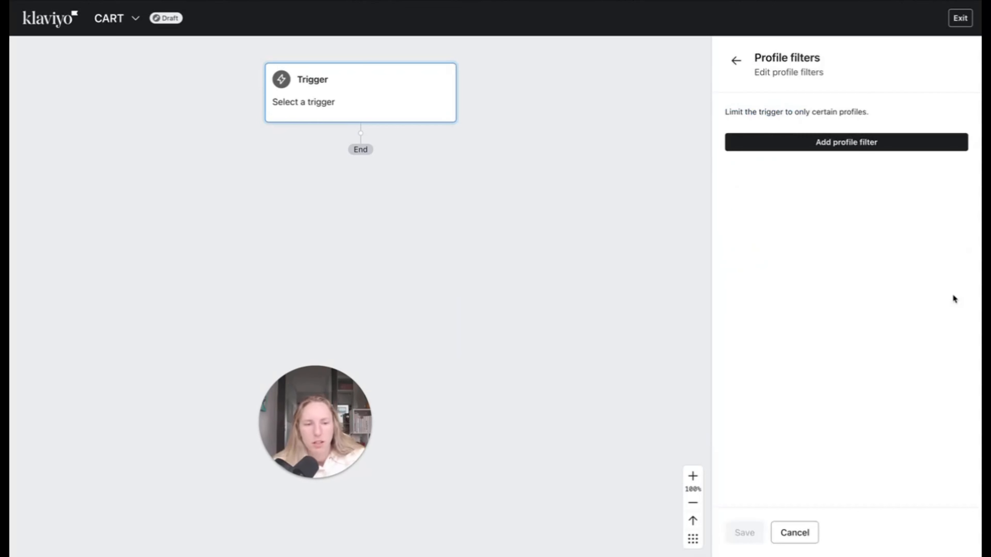
{"action": "left_click", "coordinate": [869, 152]}
{"action": "left_click", "coordinate": [852, 152]}
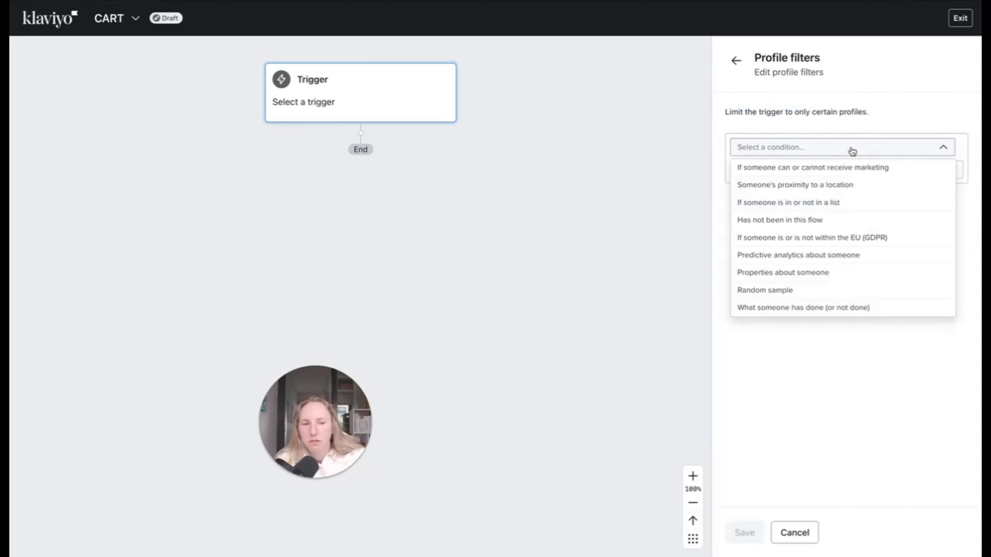
{"action": "left_click", "coordinate": [845, 314]}
{"action": "left_click", "coordinate": [823, 172]}
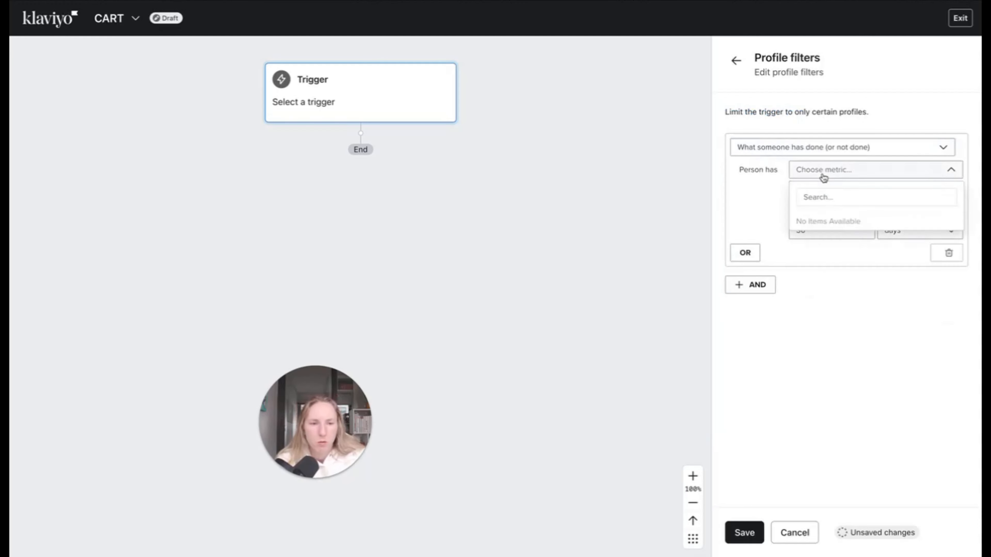
{"action": "left_click", "coordinate": [832, 201]}
{"action": "type", "text": "pla"}
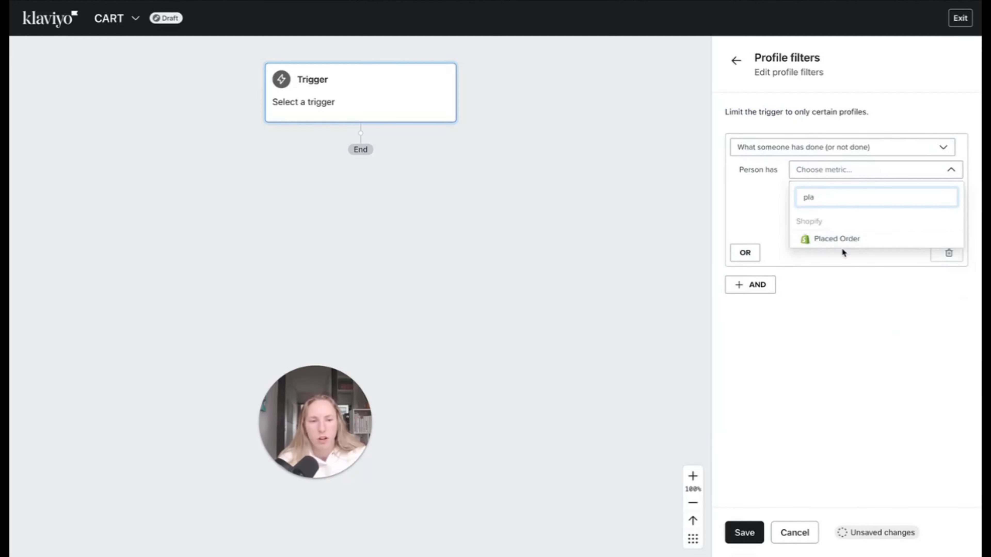
{"action": "left_click", "coordinate": [840, 238]}
{"action": "left_click", "coordinate": [841, 174]}
{"action": "left_click", "coordinate": [850, 238]}
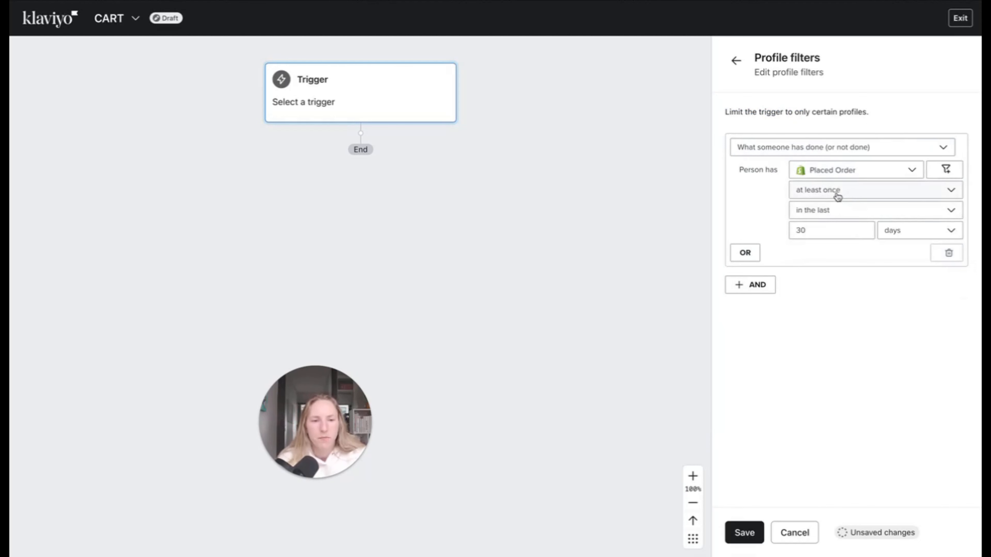
Step: Set the Placed Order condition to zero times since starting this flow
{"action": "left_click", "coordinate": [838, 197]}
{"action": "left_click", "coordinate": [825, 227]}
{"action": "left_click", "coordinate": [827, 212]}
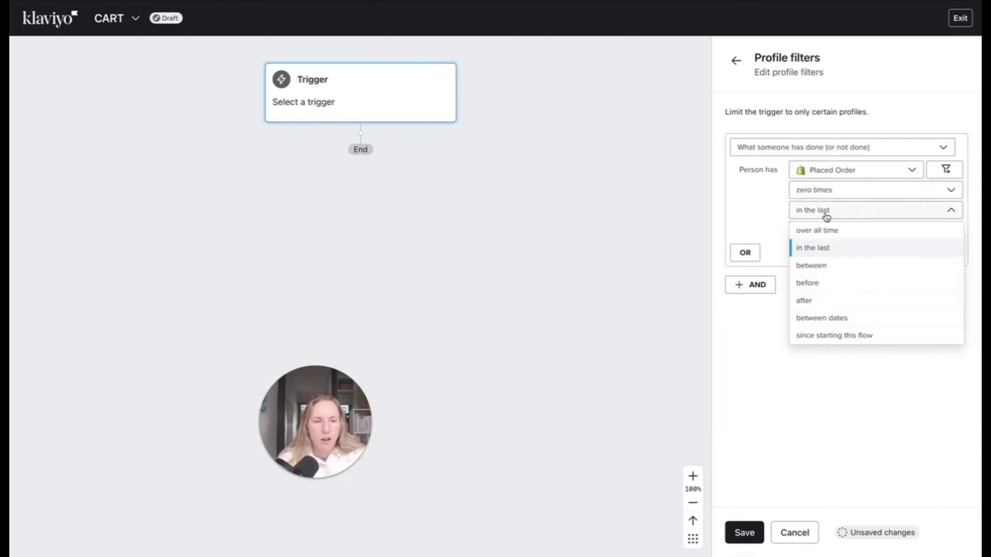
{"action": "left_click", "coordinate": [833, 248]}
{"action": "left_click", "coordinate": [818, 195]}
{"action": "left_click", "coordinate": [817, 194]}
{"action": "left_click", "coordinate": [818, 213]}
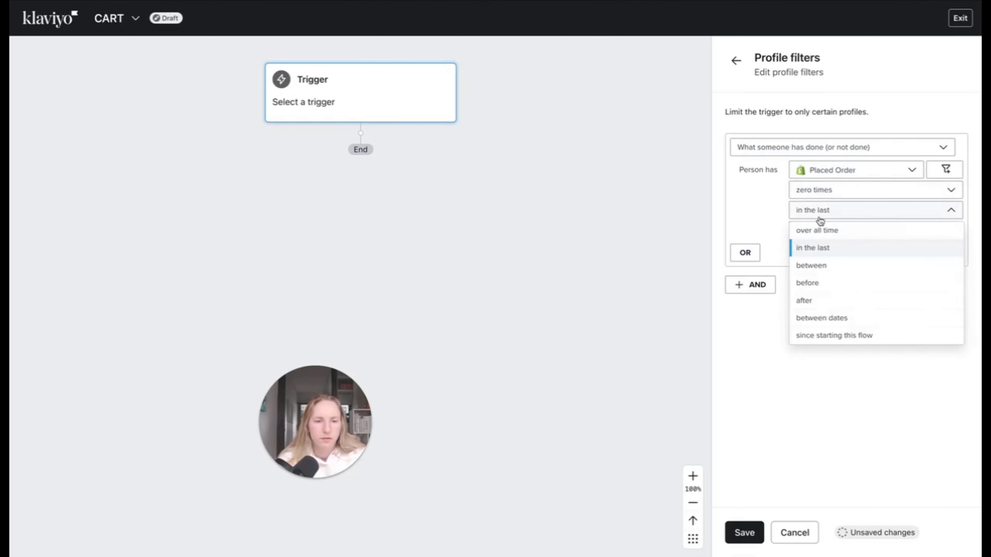
{"action": "left_click", "coordinate": [838, 335]}
Step: Add an AND condition that skips anyone who has been in this flow in the last 30 days
{"action": "left_click", "coordinate": [740, 263]}
{"action": "left_click", "coordinate": [766, 297]}
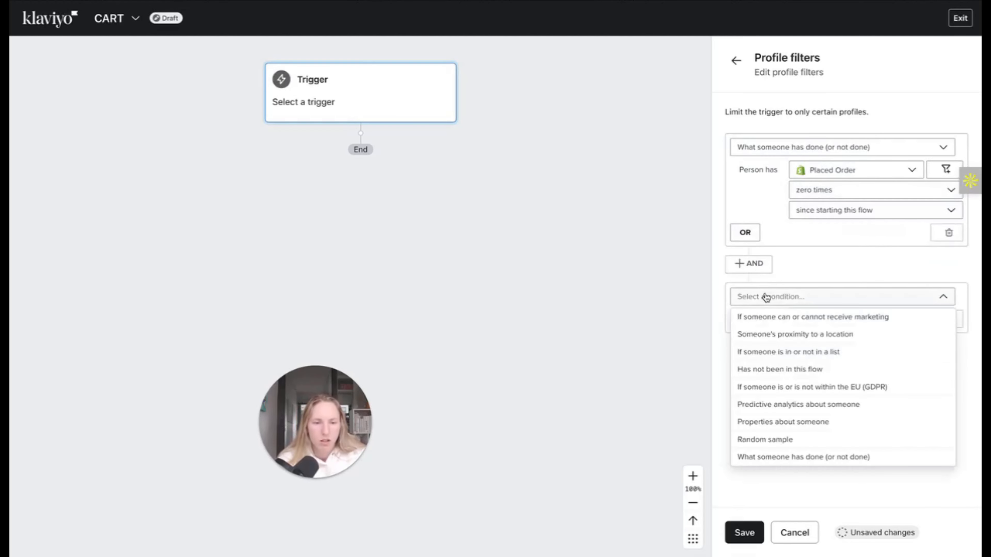
{"action": "left_click", "coordinate": [796, 370]}
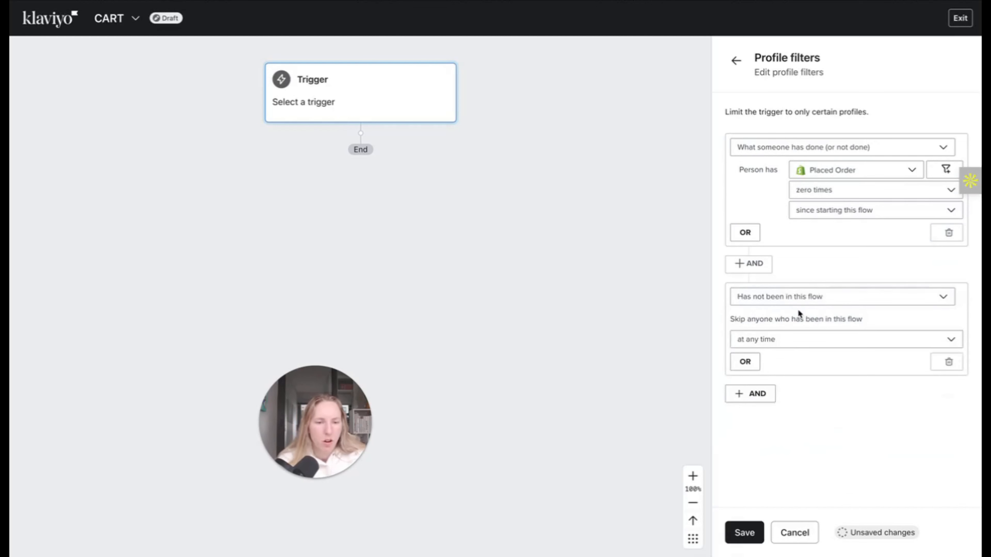
{"action": "left_click", "coordinate": [782, 339]}
{"action": "left_click", "coordinate": [770, 377]}
{"action": "left_click", "coordinate": [776, 362]}
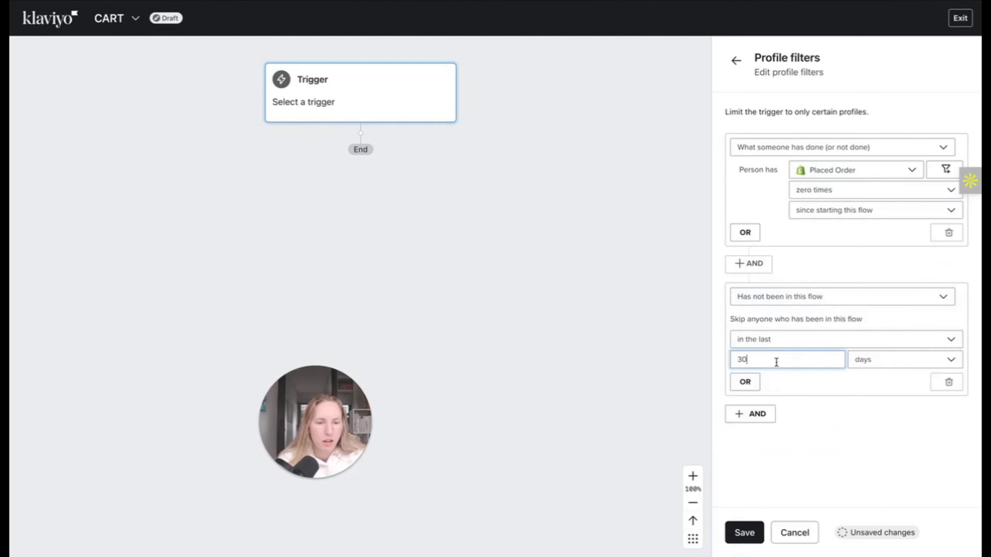
Step: Add a third AND condition on what someone has done (or not done), using the Shopify Checkout Started metric
{"action": "left_click", "coordinate": [762, 413]}
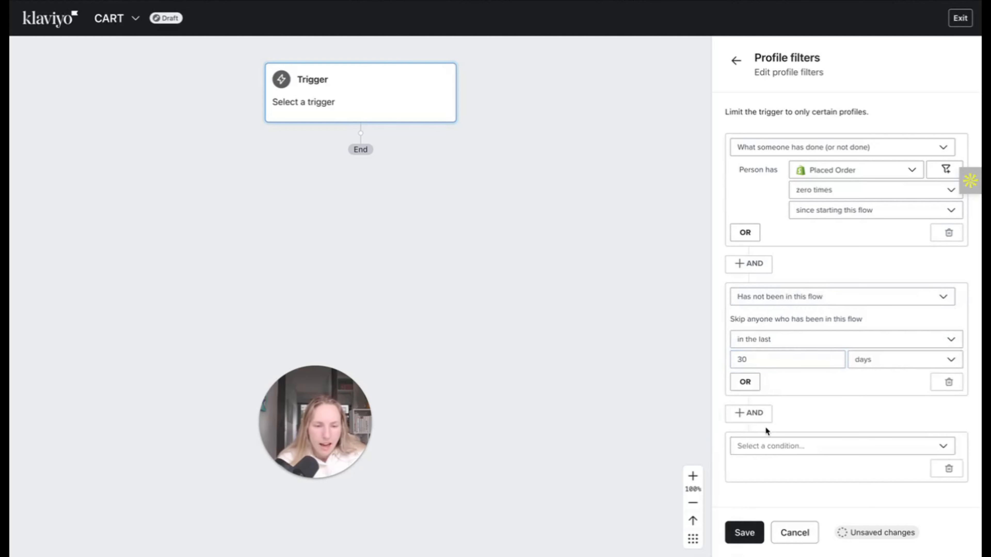
{"action": "left_click", "coordinate": [770, 452]}
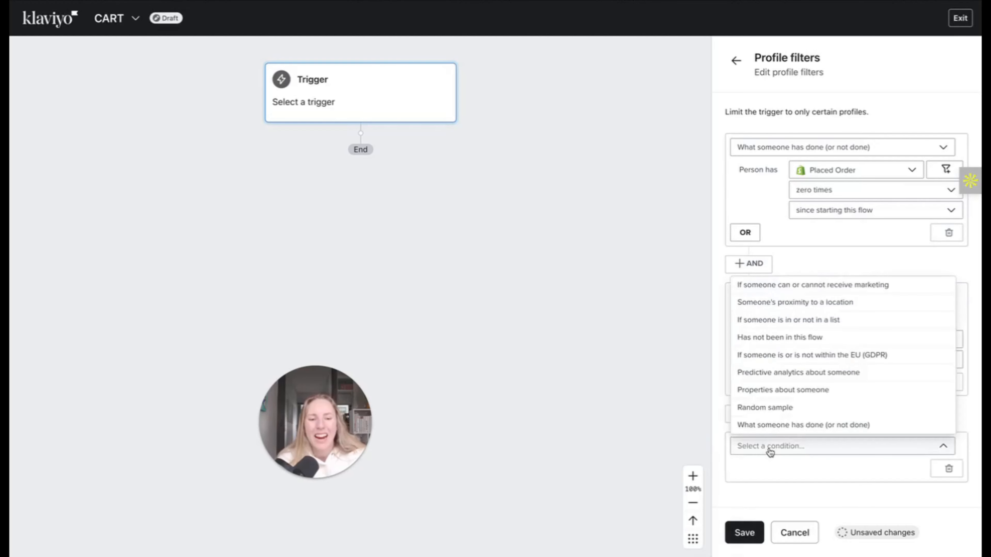
{"action": "left_click", "coordinate": [797, 424]}
{"action": "scroll", "coordinate": [797, 424], "scroll_direction": "down", "scroll_amount": 3}
{"action": "left_click", "coordinate": [830, 348]}
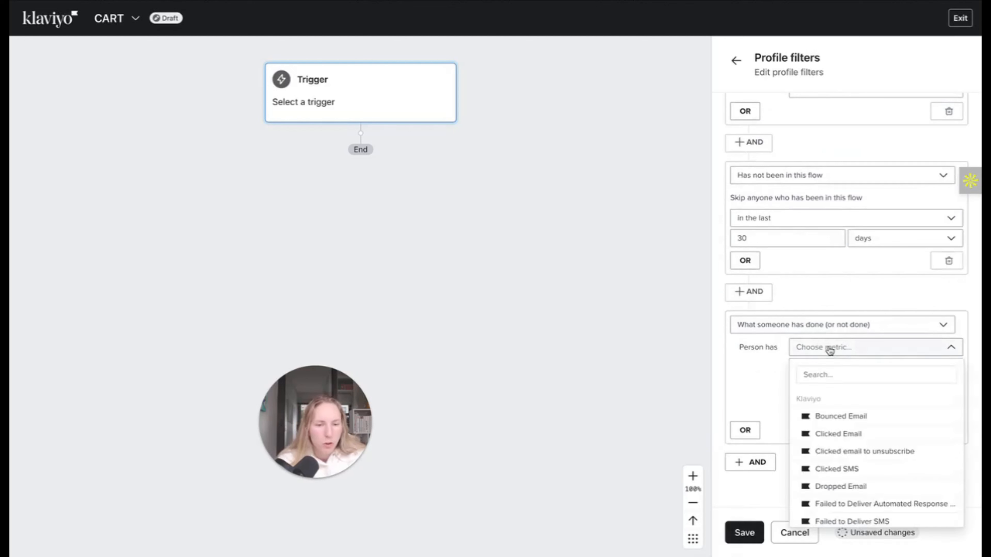
{"action": "left_click", "coordinate": [830, 374]}
{"action": "type", "text": "che"}
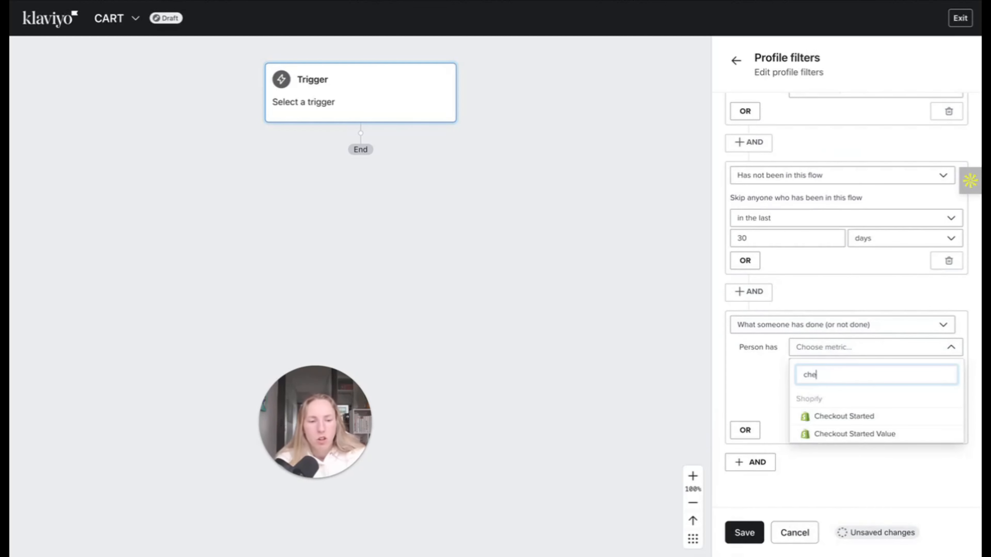
{"action": "left_click", "coordinate": [850, 423]}
Step: Set the Checkout Started condition to zero times since starting this flow and save the profile filters
{"action": "left_click", "coordinate": [836, 371]}
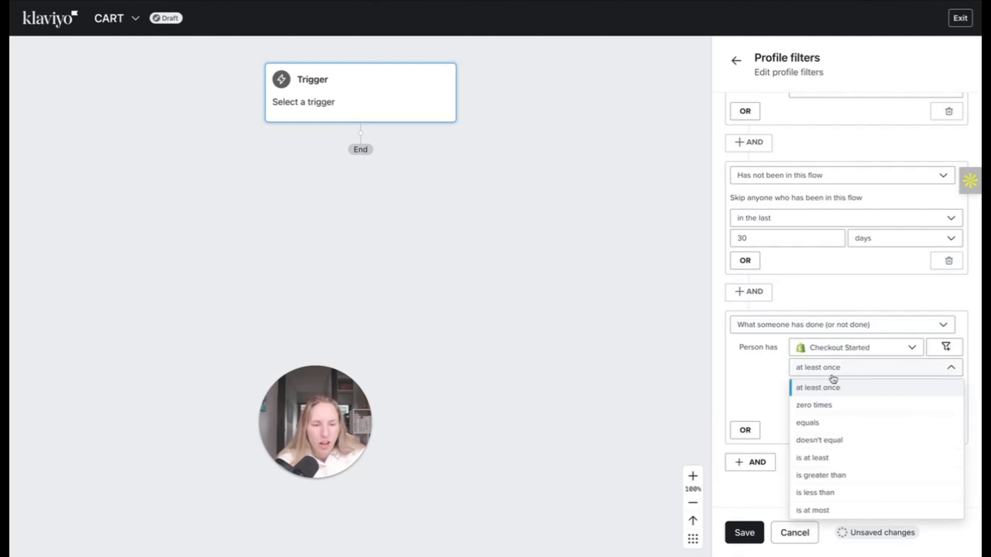
{"action": "left_click", "coordinate": [823, 408]}
{"action": "left_click", "coordinate": [830, 388]}
{"action": "left_click", "coordinate": [846, 512]}
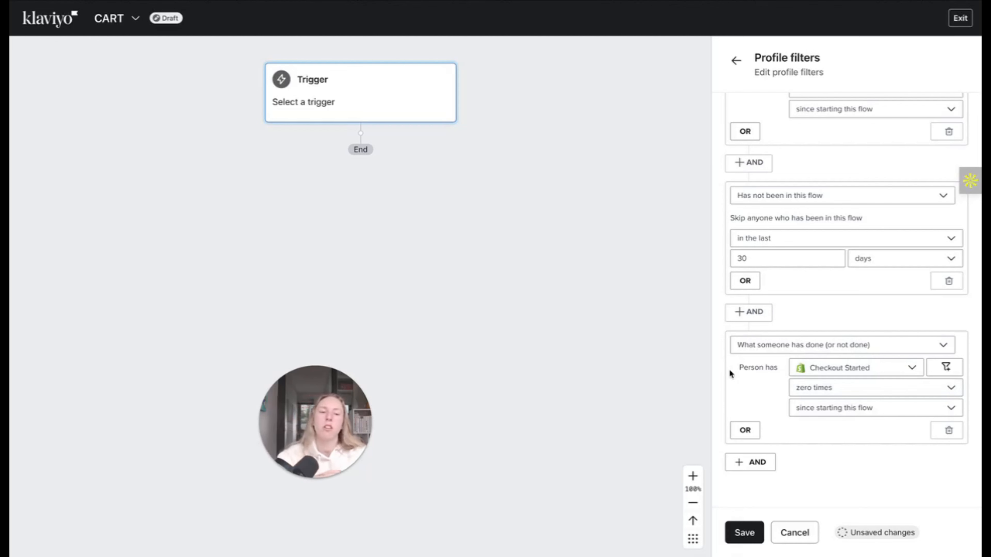
{"action": "left_click", "coordinate": [751, 538]}
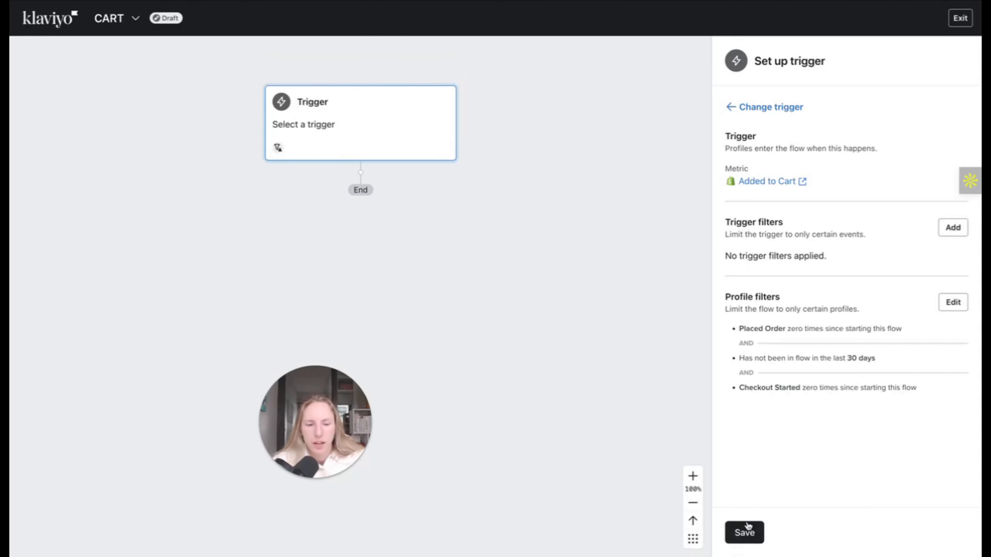
Step: Save the Added to Cart trigger setup with its profile filters
{"action": "left_click", "coordinate": [747, 526]}
{"action": "left_click", "coordinate": [604, 352]}
{"action": "left_click", "coordinate": [414, 237]}
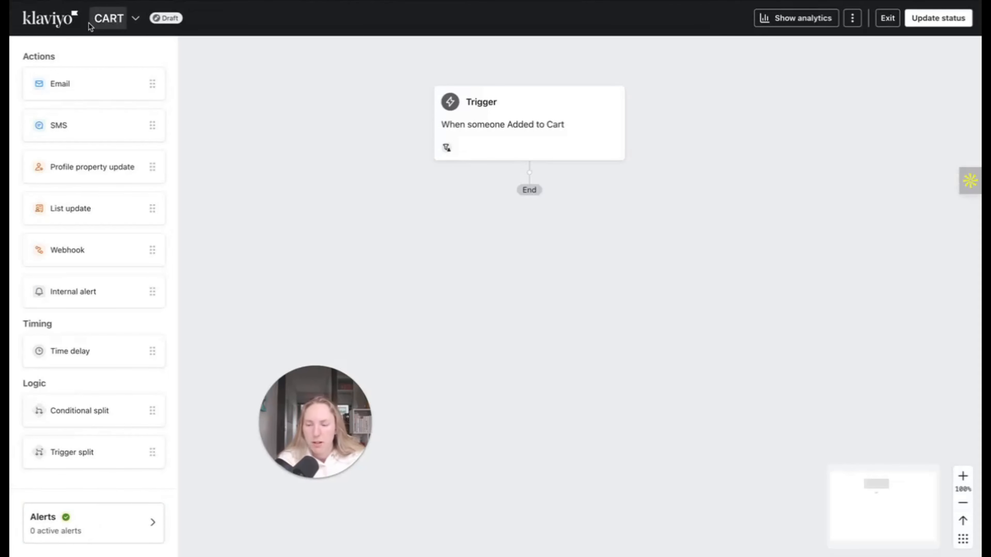
Step: Add a time delay of 45 minutes directly after the trigger and save it
{"action": "left_click_drag", "start_coordinate": [80, 349], "coordinate": [572, 194]}
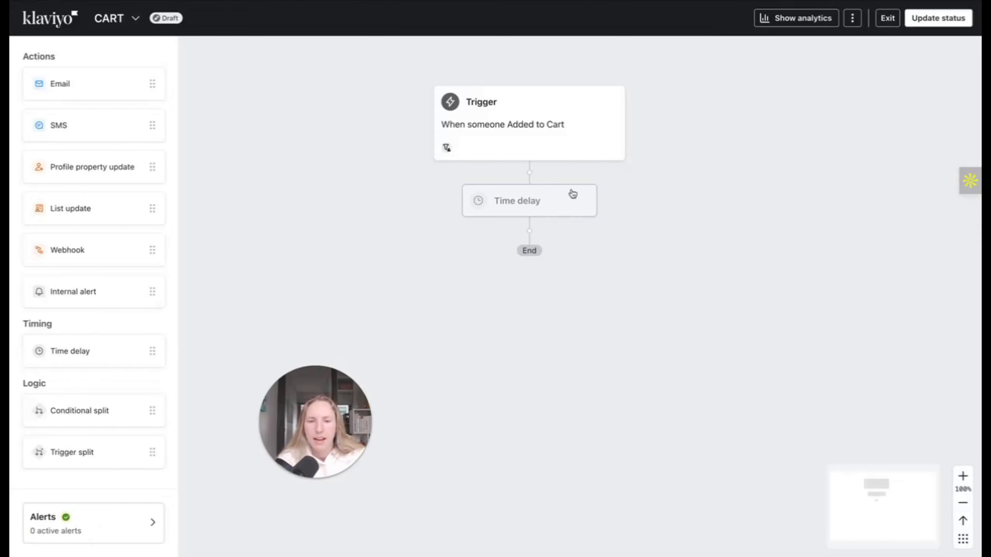
{"action": "left_click", "coordinate": [807, 145]}
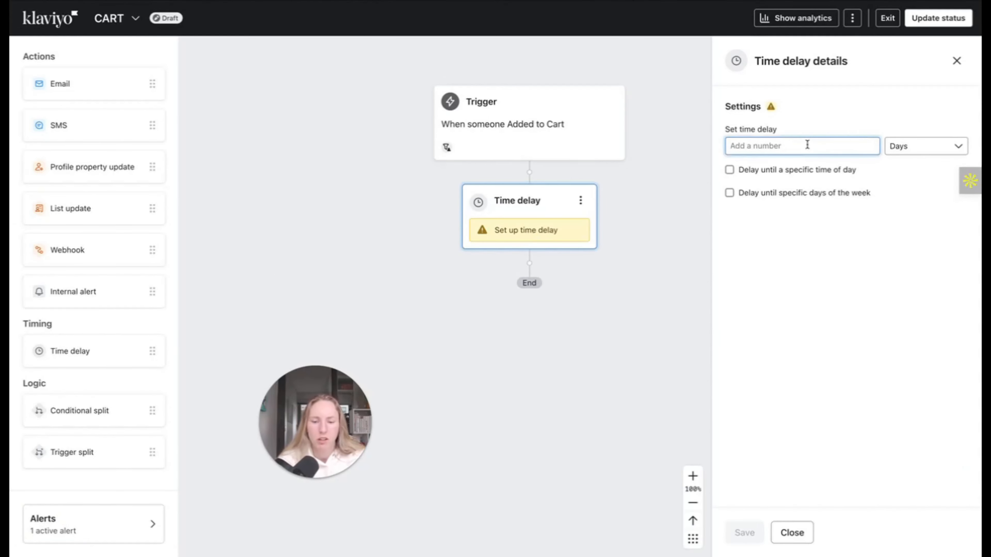
{"action": "type", "text": "45"}
{"action": "left_click", "coordinate": [896, 155]}
{"action": "left_click", "coordinate": [896, 208]}
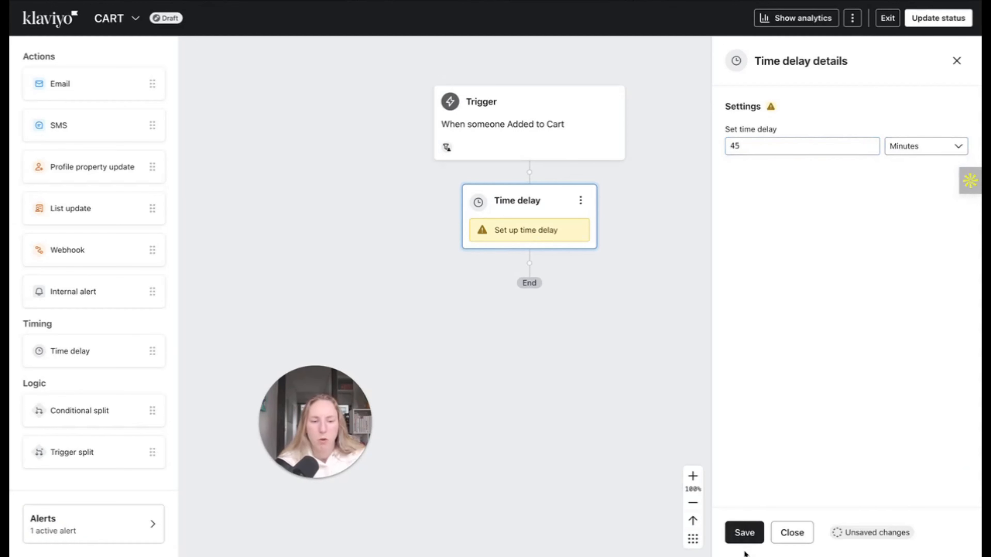
{"action": "left_click", "coordinate": [744, 533]}
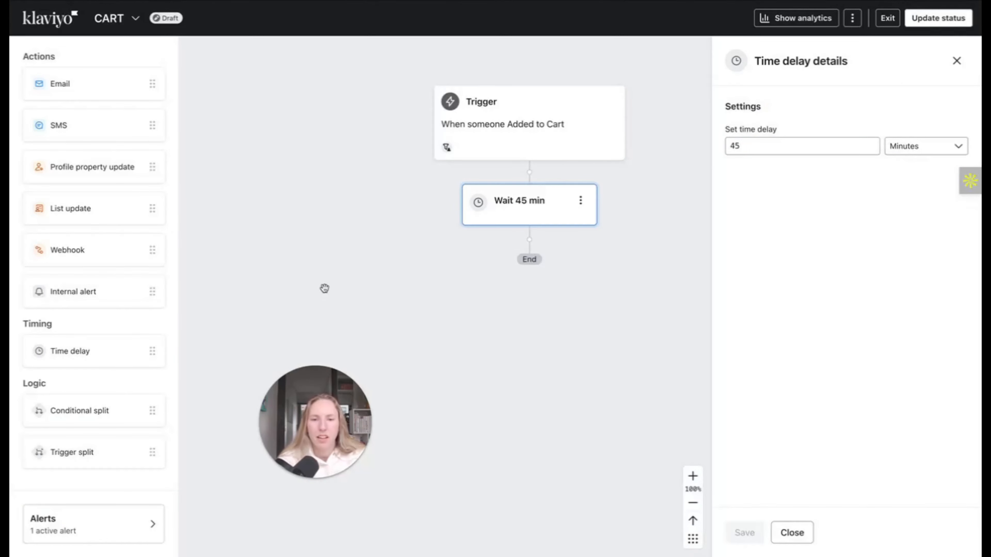
Step: Add an email after the 45-minute wait, turn off skipping recently emailed profiles for it, and save
{"action": "left_click_drag", "start_coordinate": [84, 83], "coordinate": [496, 259]}
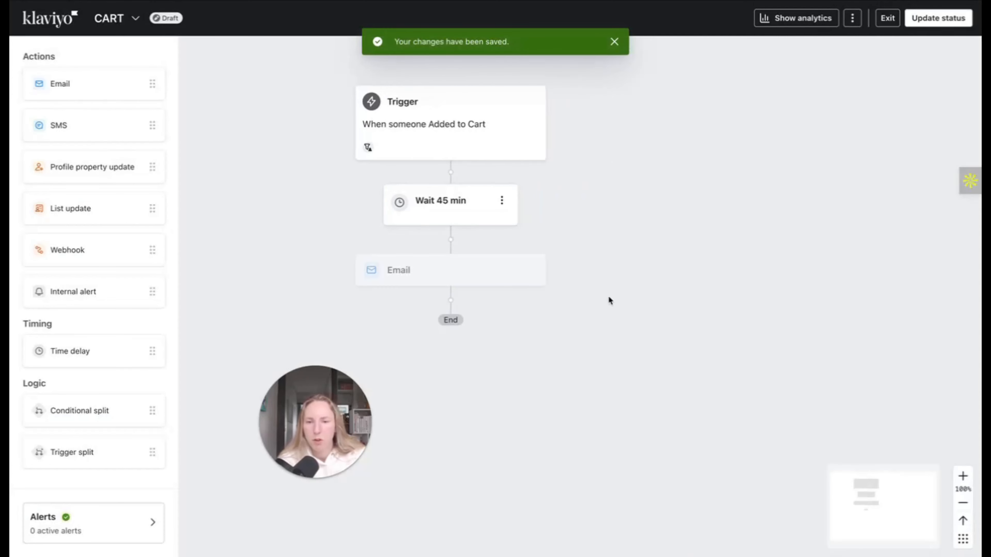
{"action": "left_click", "coordinate": [406, 334]}
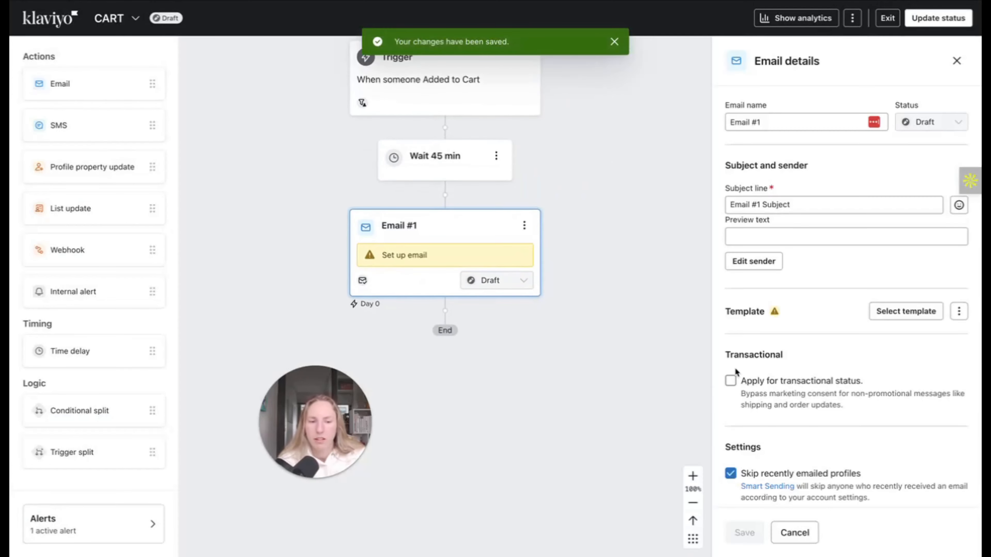
{"action": "left_click", "coordinate": [731, 473]}
{"action": "scroll", "coordinate": [819, 273], "scroll_direction": "down", "scroll_amount": 5}
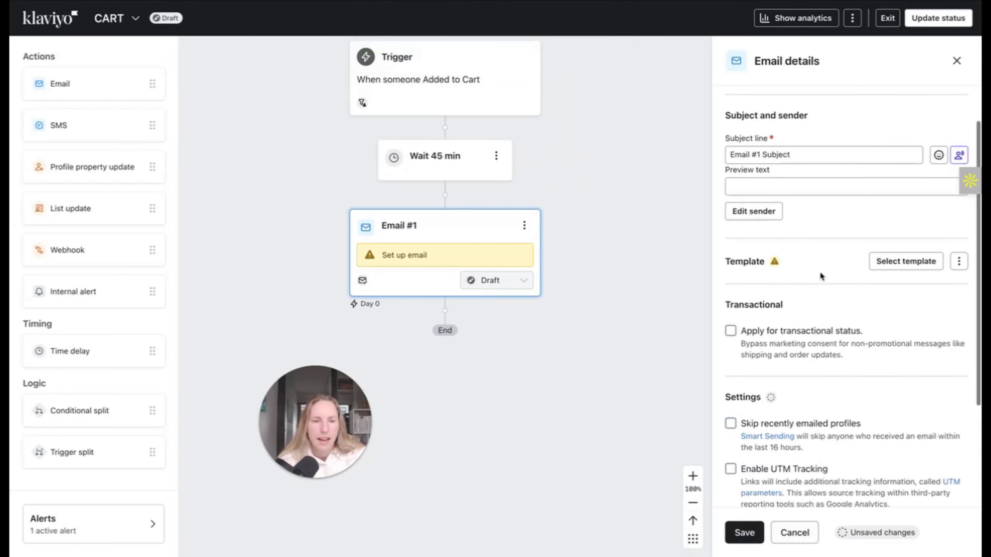
{"action": "left_click", "coordinate": [750, 526]}
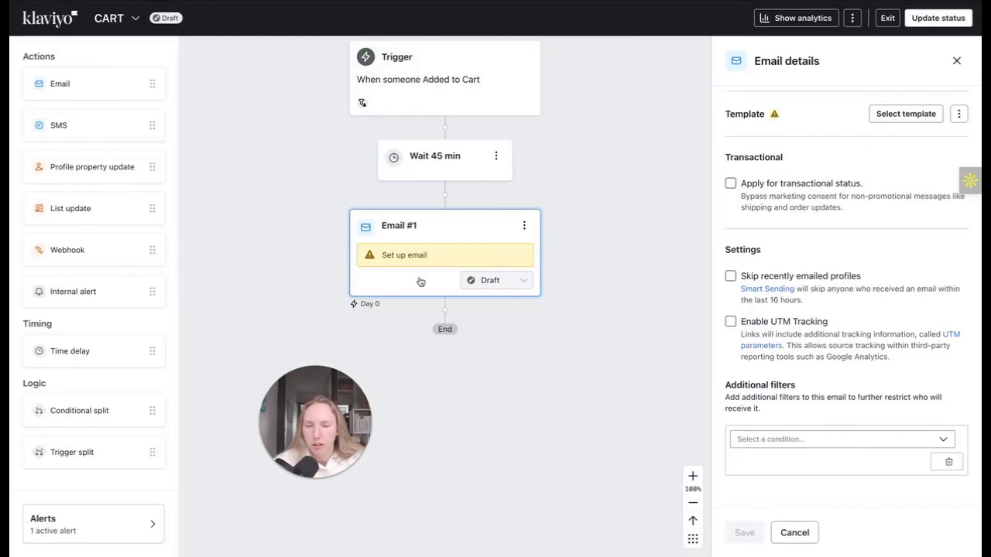
Step: Add a 1-day time delay after Email #1 and enable delaying until a specific time of day
{"action": "left_click_drag", "start_coordinate": [82, 359], "coordinate": [444, 340]}
{"action": "left_click", "coordinate": [782, 147]}
{"action": "type", "text": "1"}
{"action": "left_click", "coordinate": [739, 173]}
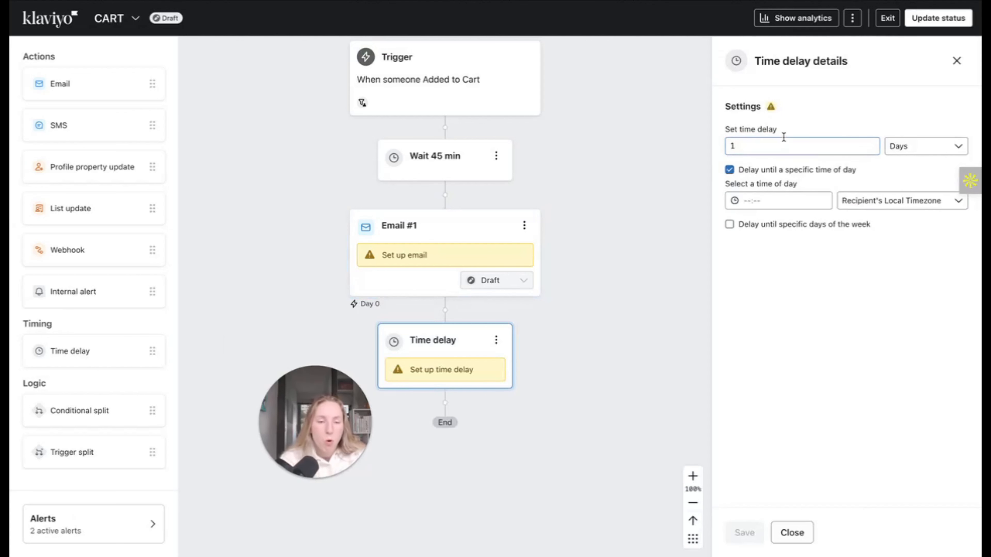
Step: Set the new delay's time of day to 6:17 PM
{"action": "left_click", "coordinate": [769, 201]}
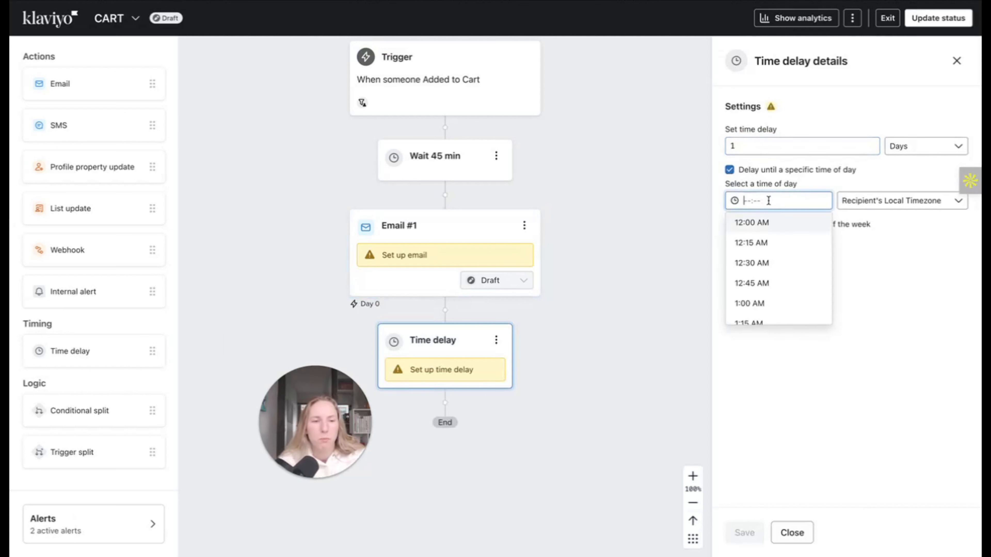
{"action": "scroll", "coordinate": [786, 309], "scroll_direction": "down", "scroll_amount": 15}
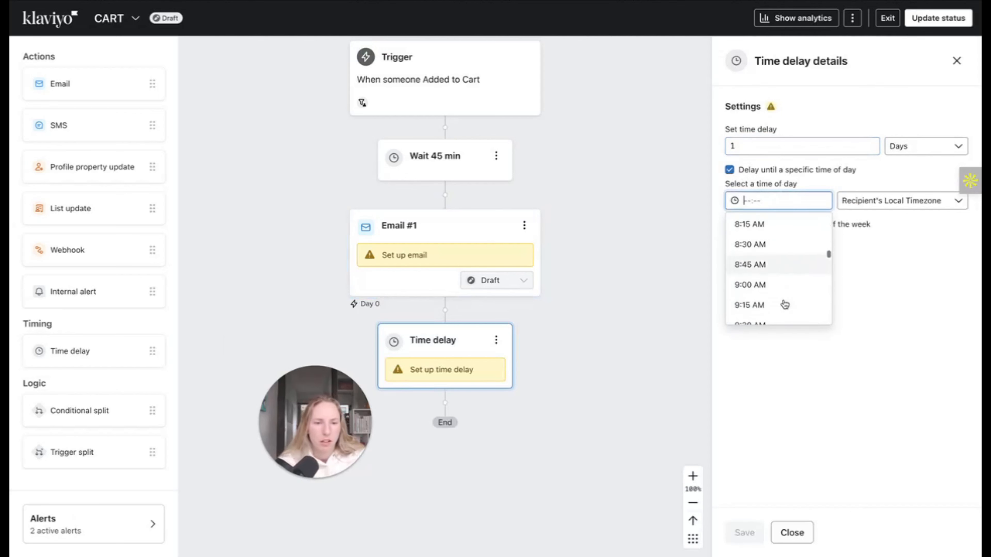
{"action": "scroll", "coordinate": [783, 304], "scroll_direction": "down", "scroll_amount": 10}
{"action": "scroll", "coordinate": [780, 274], "scroll_direction": "up", "scroll_amount": 2}
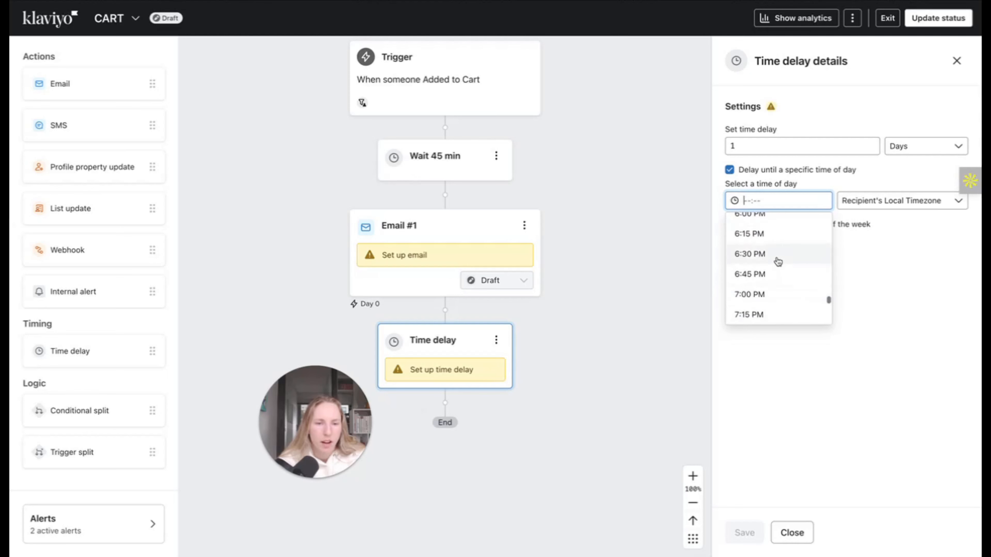
{"action": "left_click", "coordinate": [765, 230]}
{"action": "left_click", "coordinate": [757, 201]}
{"action": "key", "text": "BackSpace"}
{"action": "type", "text": "7"}
{"action": "left_click", "coordinate": [891, 295]}
Step: Set the delay's time zone to US/Eastern and save the time delay
{"action": "left_click", "coordinate": [859, 199]}
{"action": "left_click", "coordinate": [838, 340]}
{"action": "left_click", "coordinate": [744, 533]}
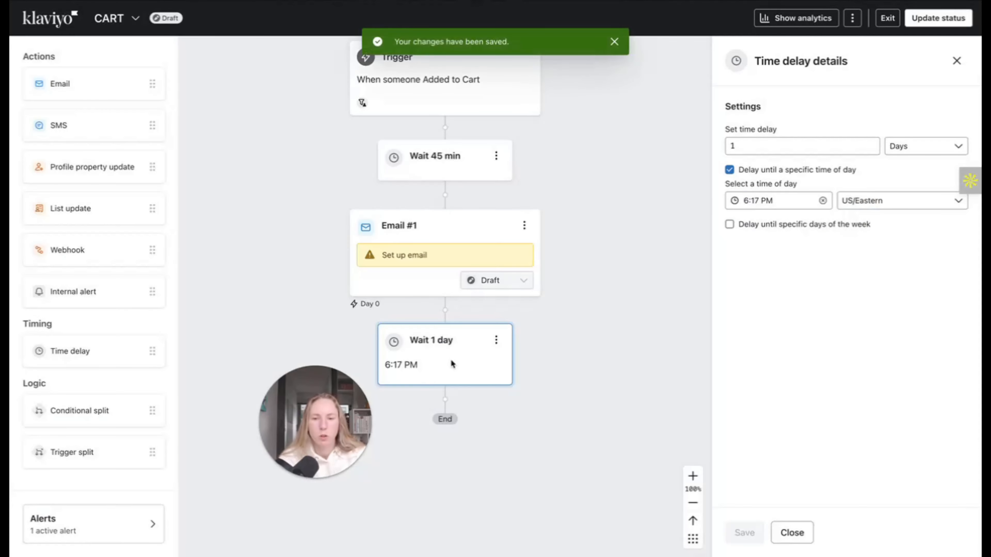
Step: Add a second email after the 1-day wait with the 6:17 PM send time
{"action": "scroll", "coordinate": [453, 365], "scroll_direction": "down", "scroll_amount": 2}
{"action": "left_click_drag", "start_coordinate": [73, 73], "coordinate": [507, 355]}
Step: Add and save a 1-day time delay after Email #2, and place a third email after it
{"action": "left_click_drag", "start_coordinate": [80, 350], "coordinate": [445, 442]}
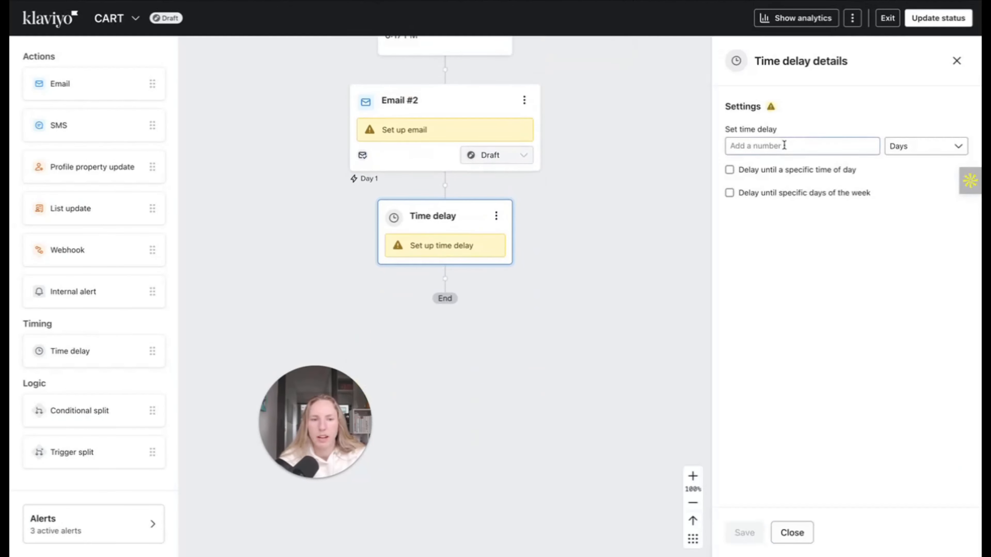
{"action": "left_click", "coordinate": [784, 146]}
{"action": "type", "text": "1"}
{"action": "left_click", "coordinate": [744, 532]}
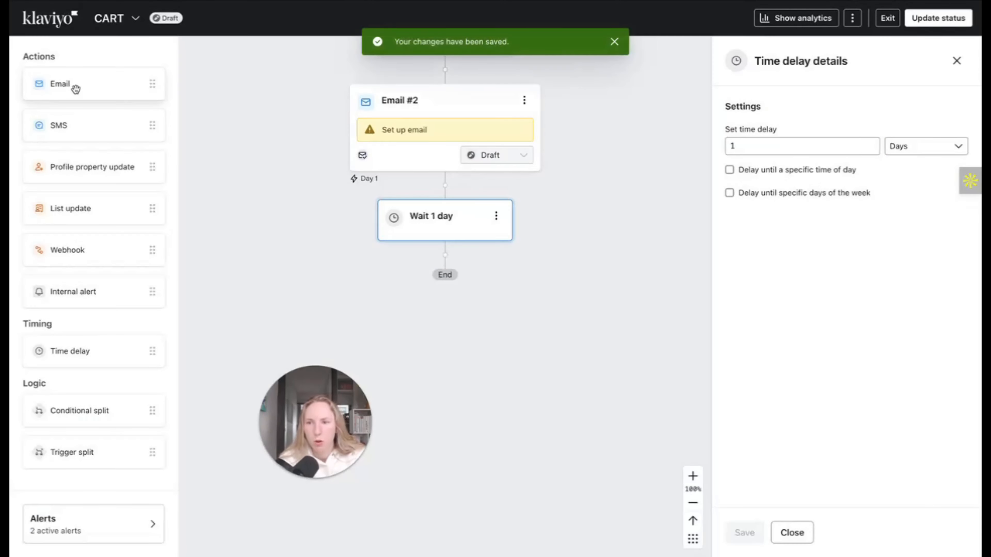
{"action": "left_click_drag", "start_coordinate": [75, 89], "coordinate": [460, 287]}
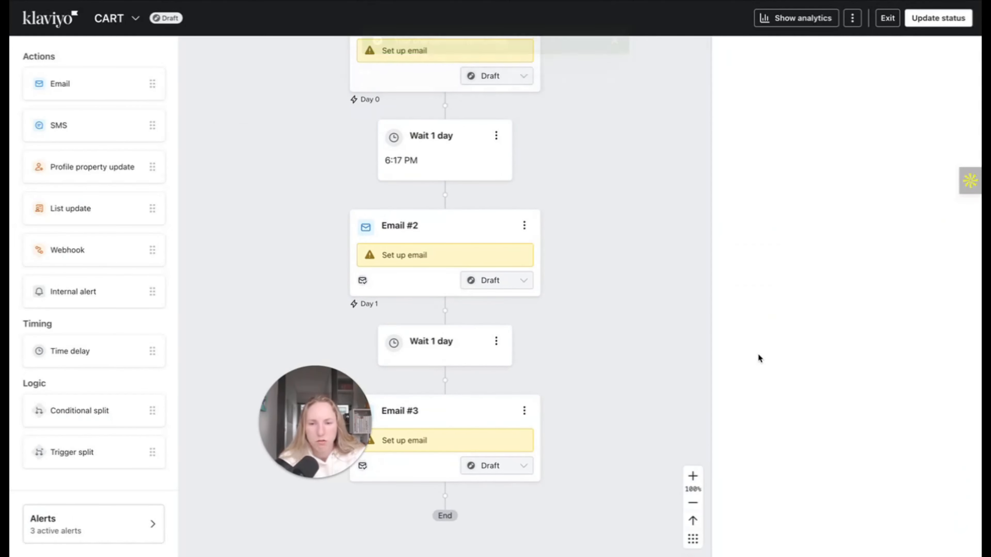
Step: Turn off skipping recently emailed profiles for Email #2 and save it
{"action": "left_click", "coordinate": [423, 248]}
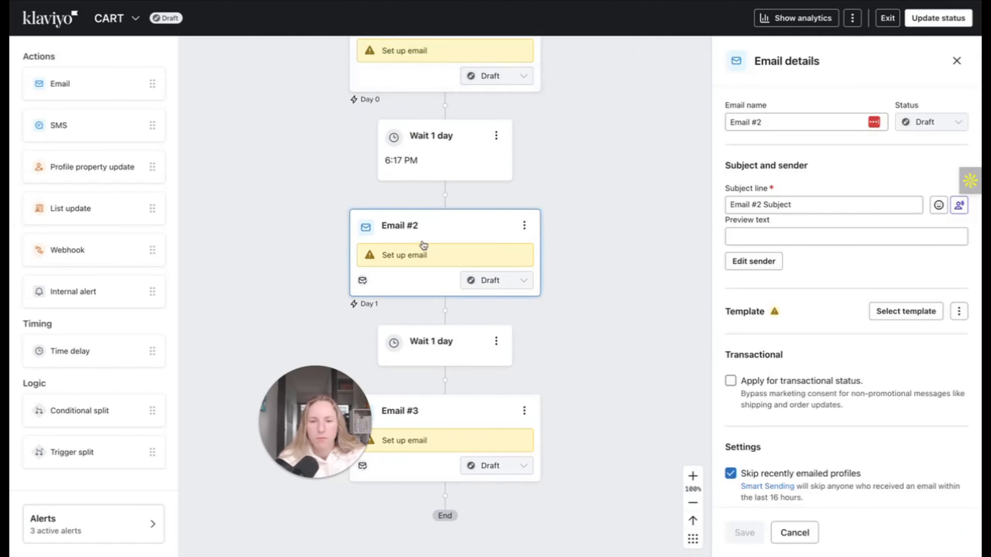
{"action": "scroll", "coordinate": [819, 312], "scroll_direction": "down", "scroll_amount": 5}
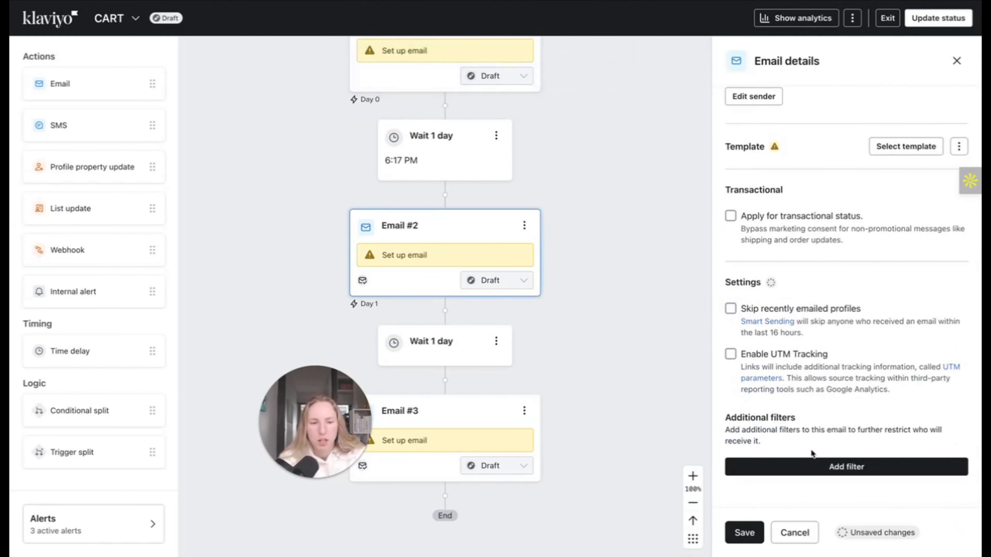
{"action": "left_click", "coordinate": [745, 533]}
Step: For Email #3, turn off skipping recently emailed profiles, enable UTM tracking, and save
{"action": "left_click", "coordinate": [443, 411]}
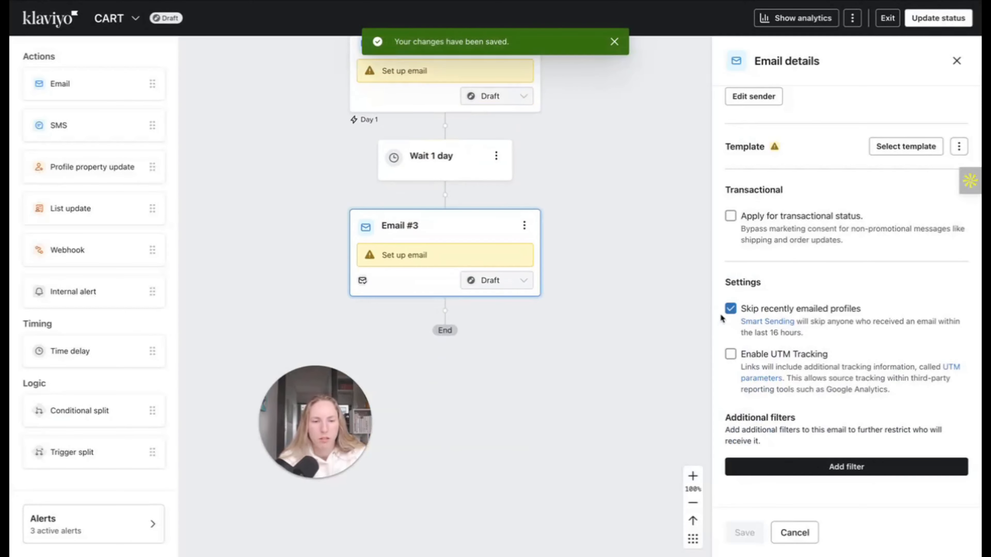
{"action": "left_click", "coordinate": [731, 309]}
{"action": "left_click", "coordinate": [730, 354]}
{"action": "left_click", "coordinate": [745, 532]}
Step: Enable UTM tracking for Email #2 and save the change
{"action": "left_click", "coordinate": [414, 258]}
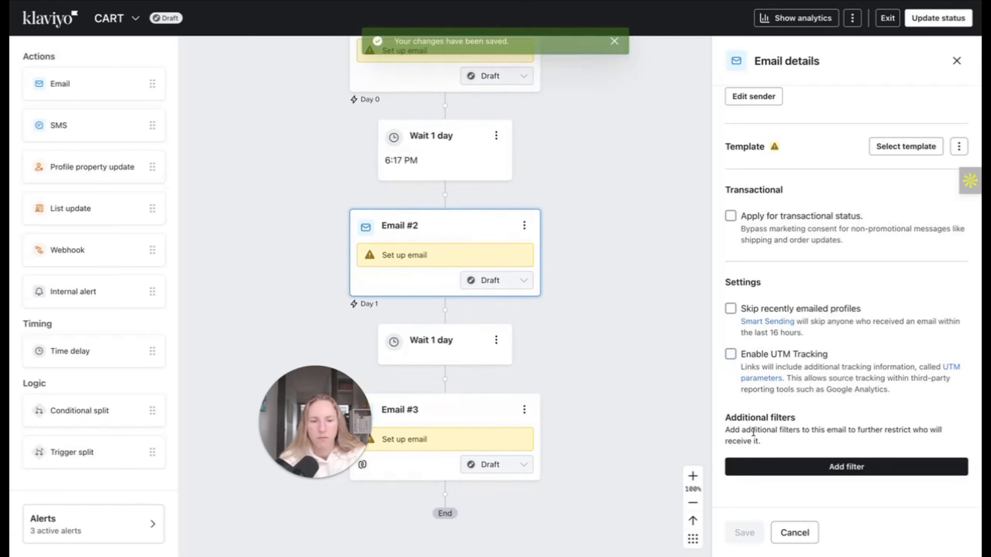
{"action": "left_click", "coordinate": [731, 354]}
{"action": "left_click", "coordinate": [745, 533]}
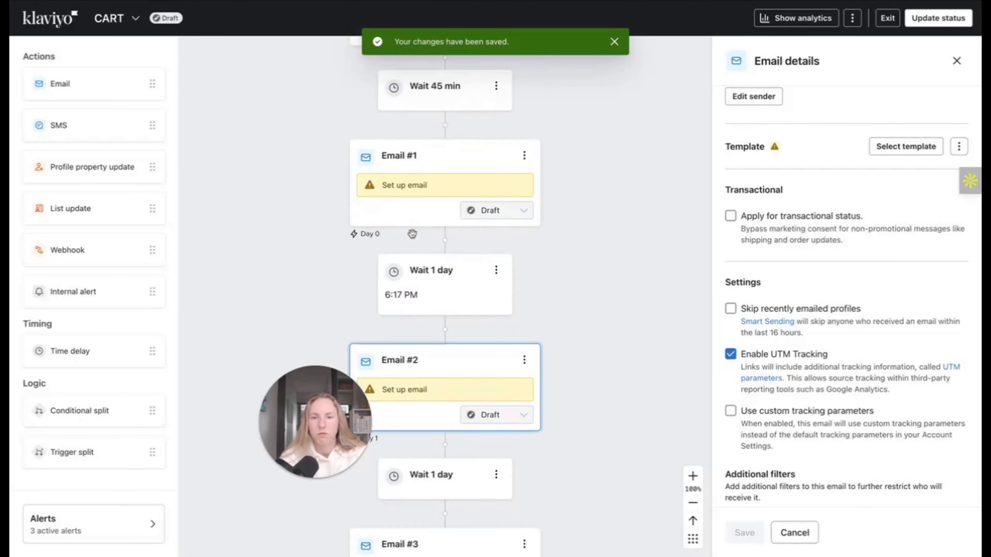
Step: Enable UTM tracking for Email #1 and save the change
{"action": "scroll", "coordinate": [412, 235], "scroll_direction": "up", "scroll_amount": 5}
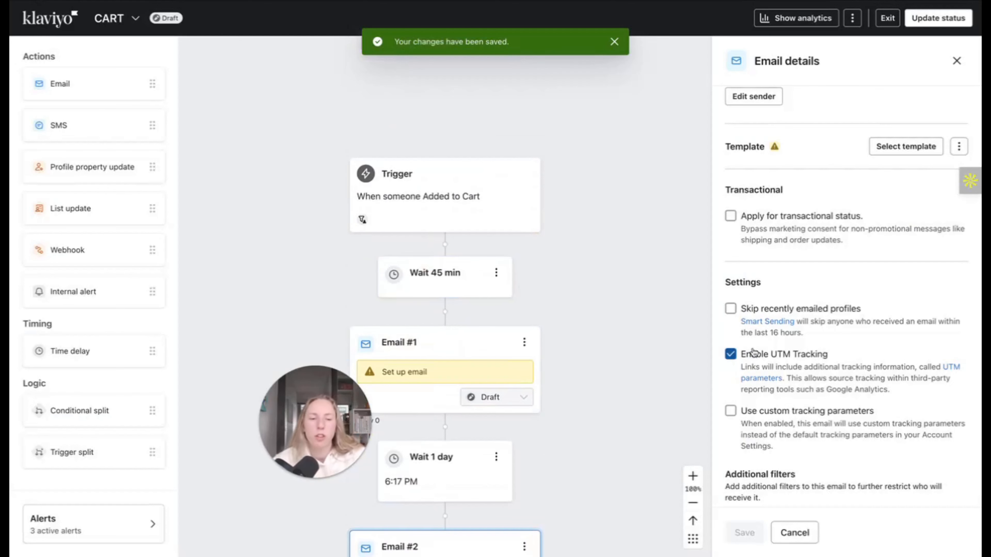
{"action": "left_click", "coordinate": [535, 379]}
{"action": "left_click", "coordinate": [731, 354]}
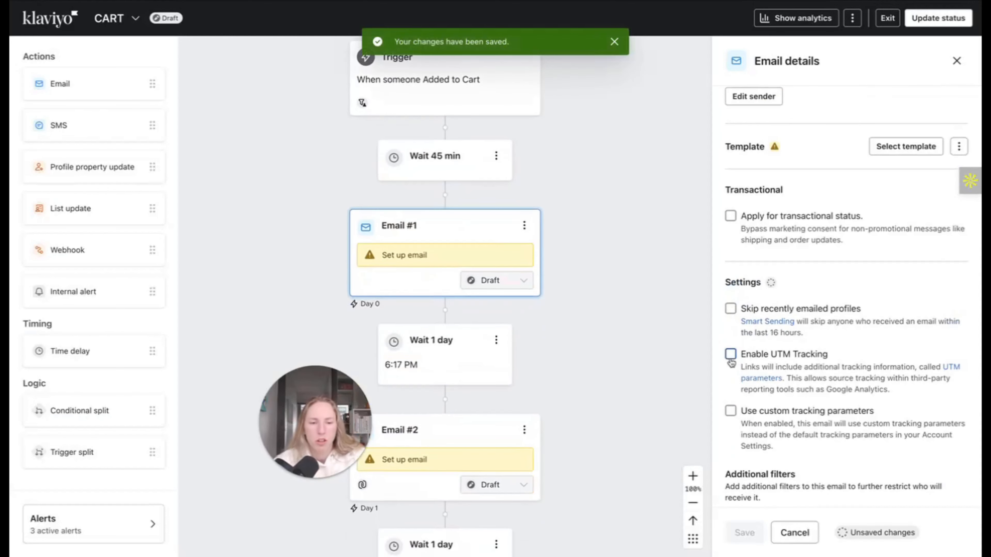
{"action": "left_click", "coordinate": [730, 354]}
{"action": "left_click", "coordinate": [745, 533]}
{"action": "scroll", "coordinate": [388, 280], "scroll_direction": "up", "scroll_amount": 3}
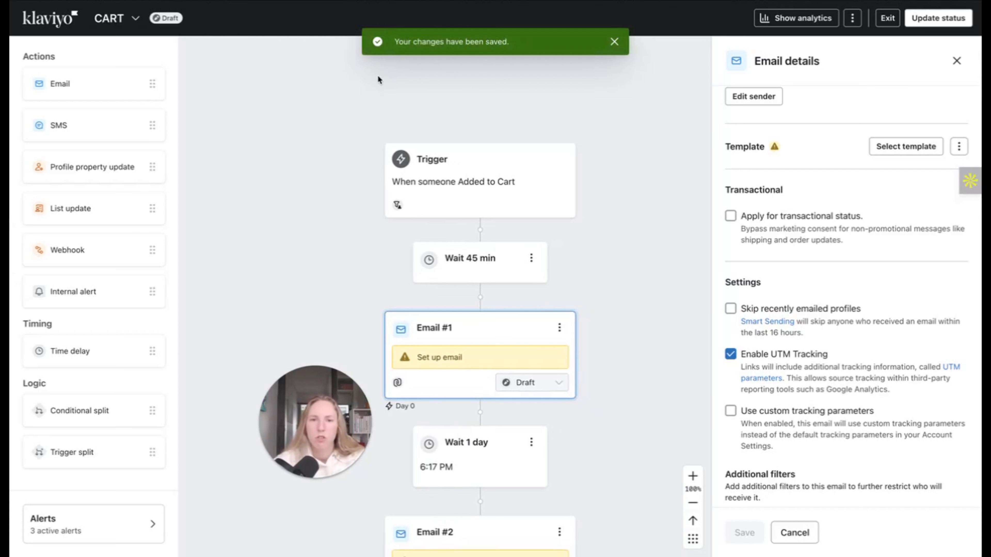
{"action": "scroll", "coordinate": [379, 81], "scroll_direction": "down", "scroll_amount": 1}
{"action": "left_click", "coordinate": [609, 44]}
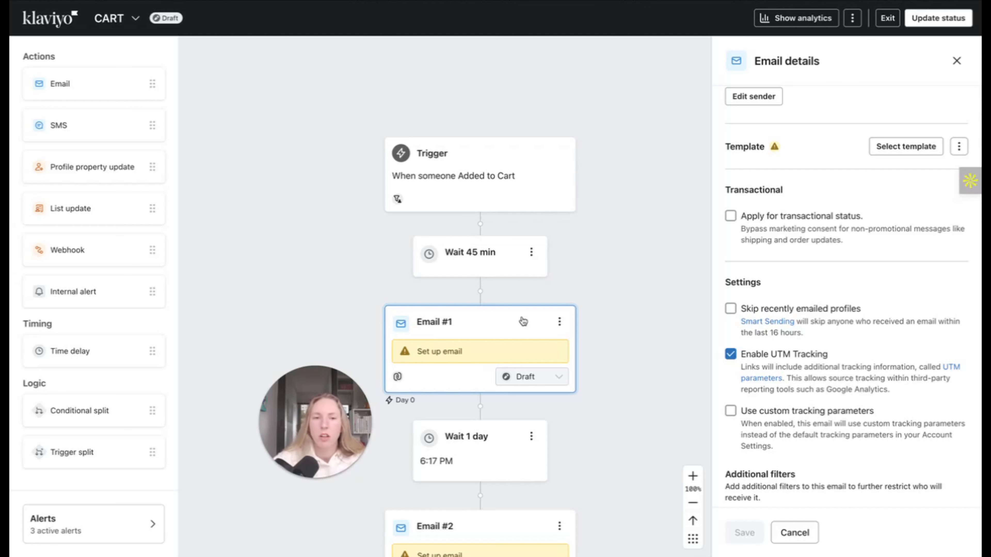
{"action": "left_click", "coordinate": [312, 479]}
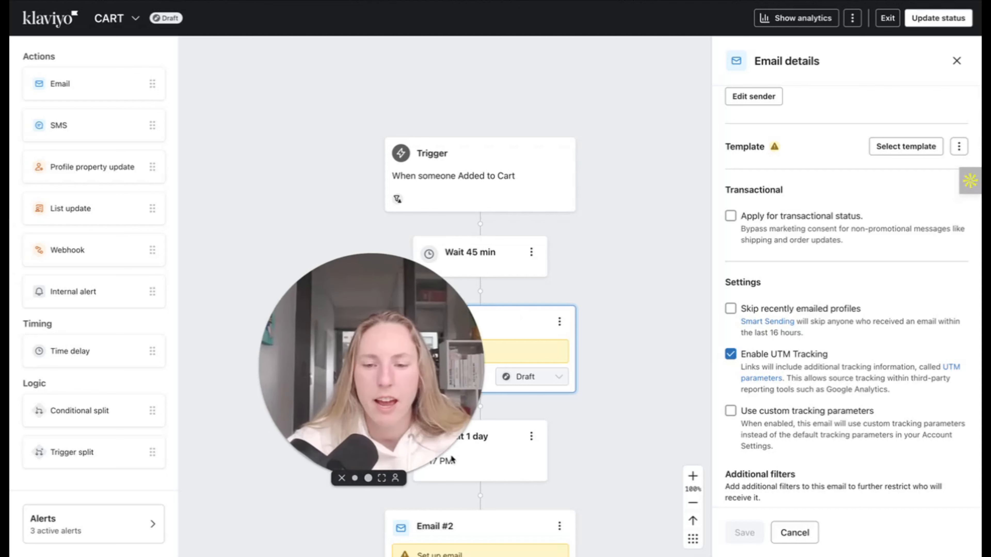